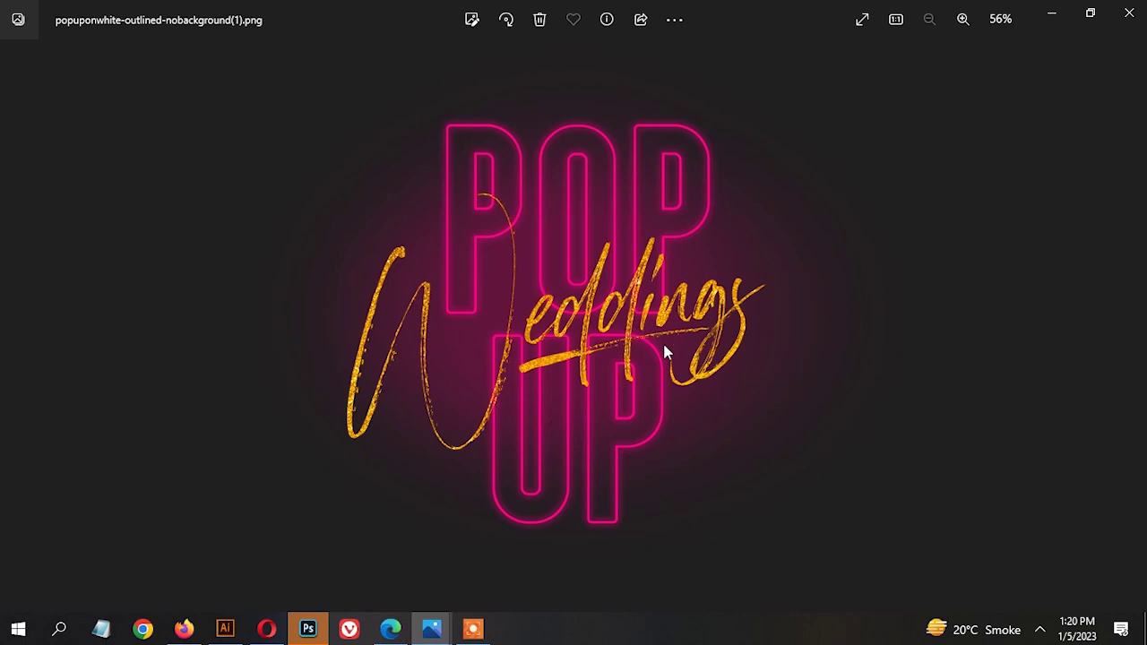
- Examine the client's current Pop Up Weddings logo image closely, comparing it with the written design brief
scroll(664, 352, up, 5)
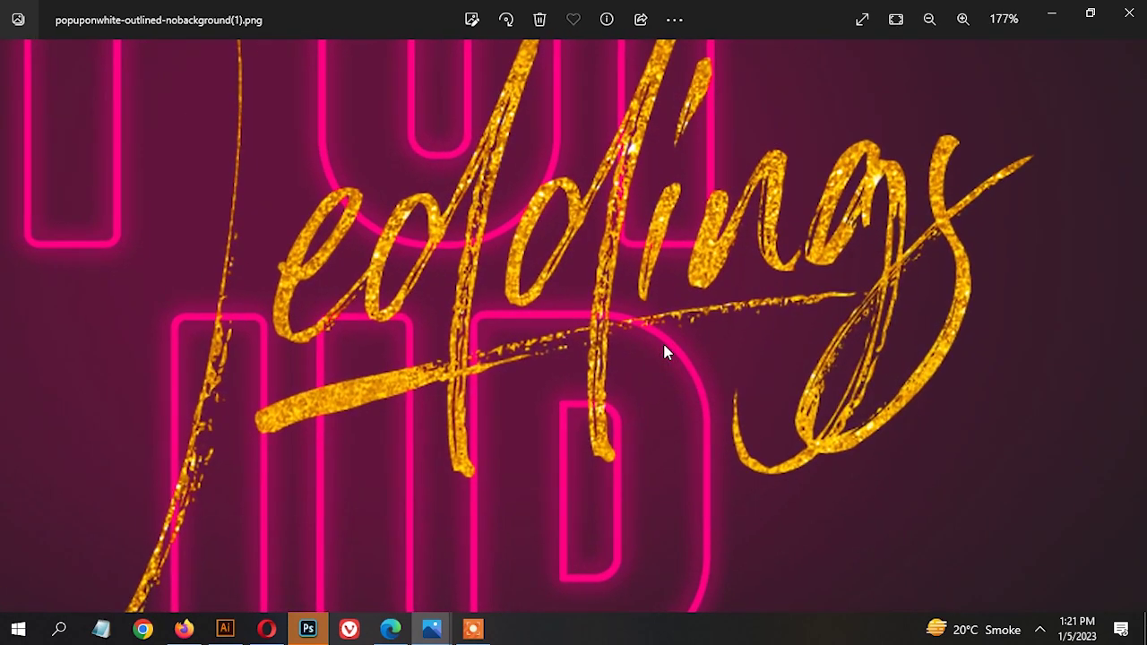
scroll(915, 293, down, 5)
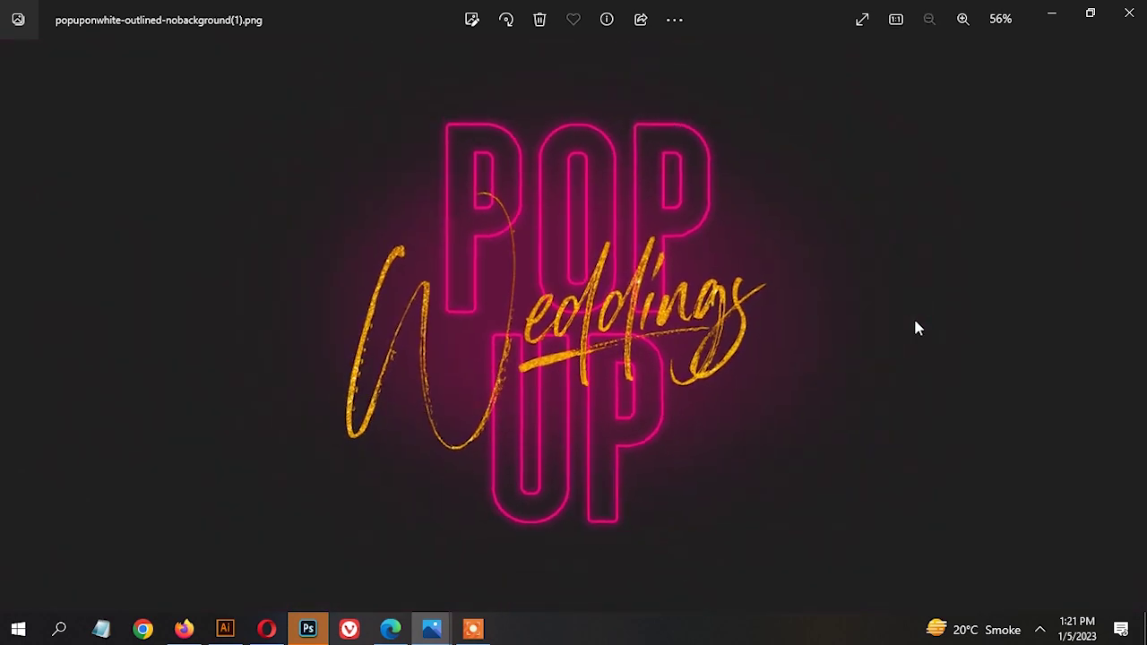
click(1052, 13)
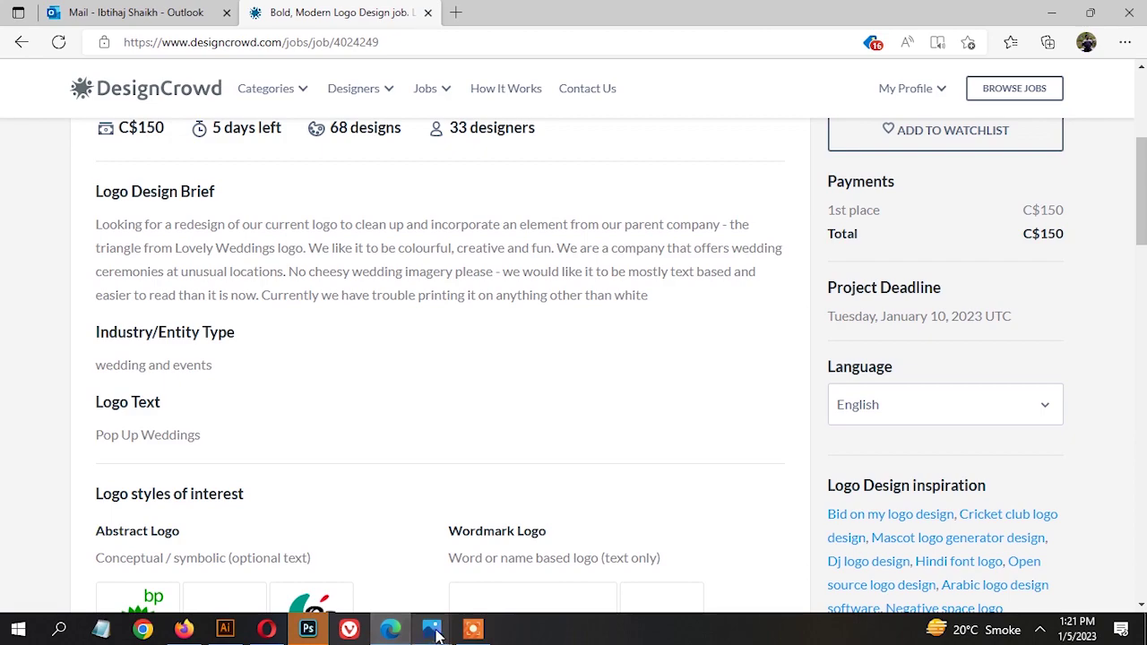
mouse_move(431, 630)
click(392, 523)
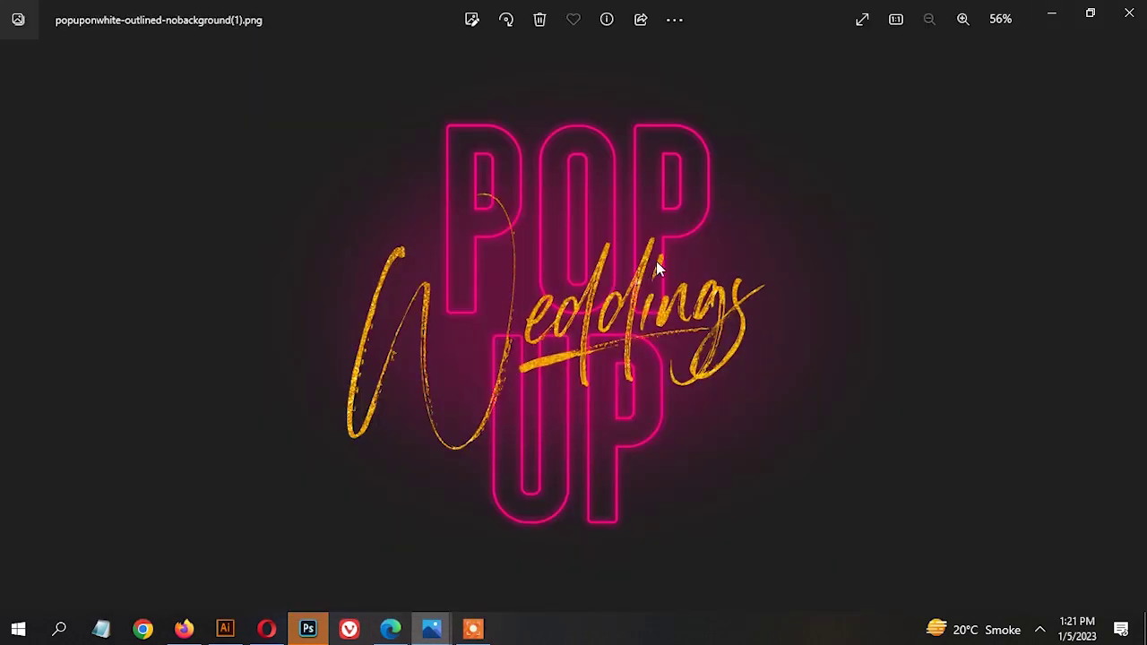
click(1047, 12)
- Read the job brief's logo styles, font styles, look and feel ratings, and requirements
scroll(600, 323, down, 12)
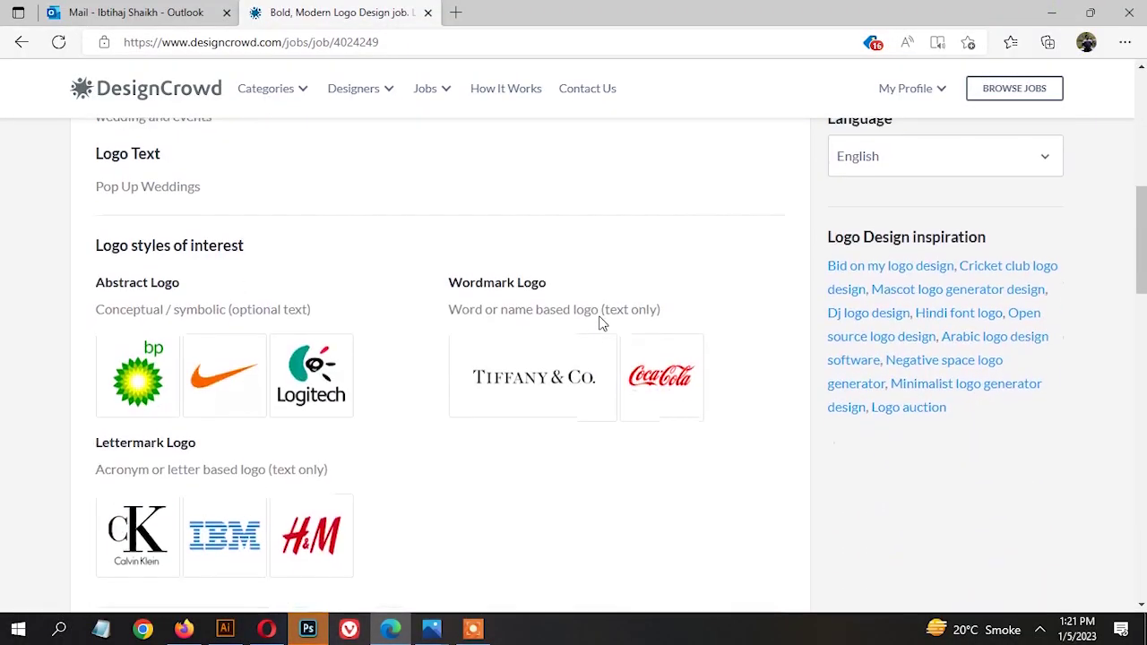
scroll(599, 325, down, 3)
scroll(599, 325, up, 3)
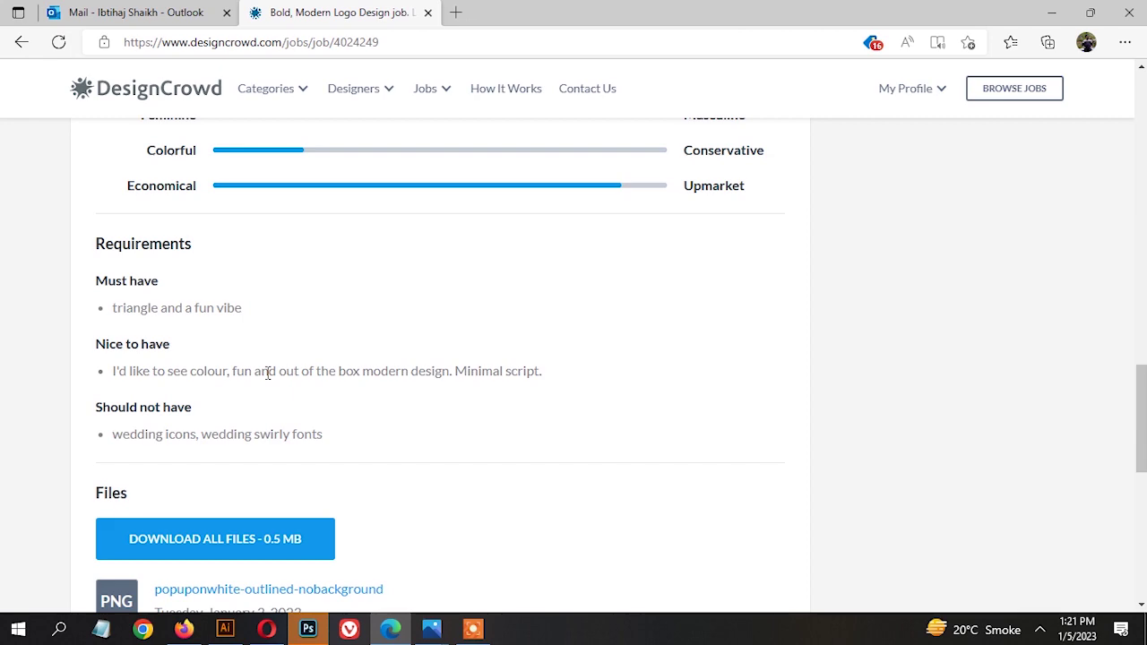
scroll(532, 377, up, 10)
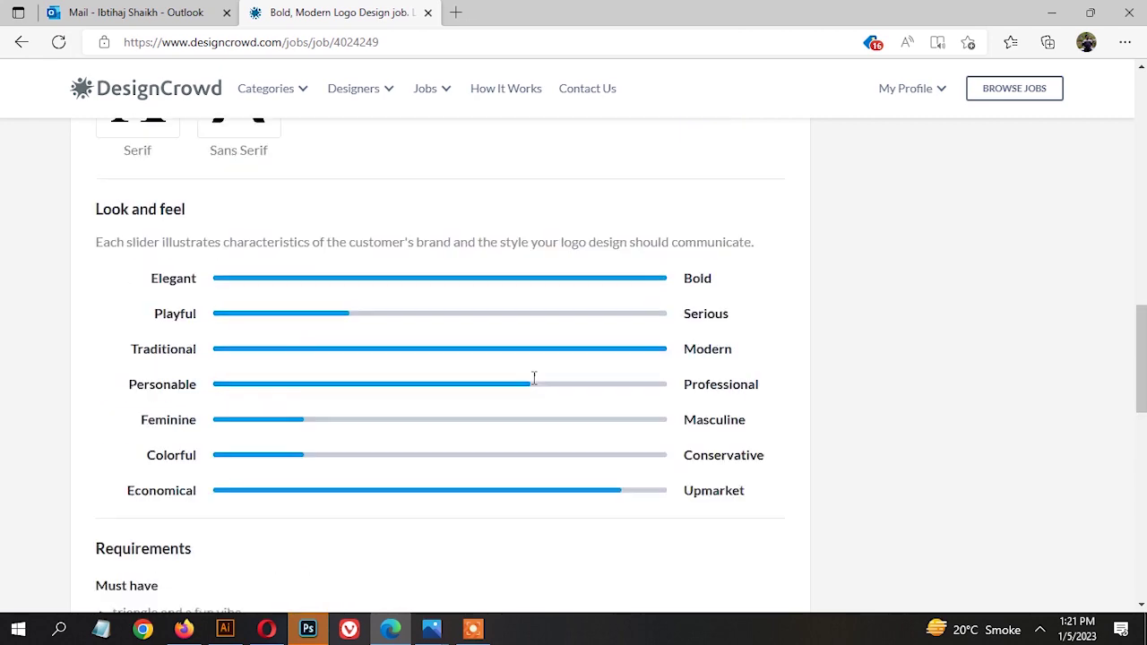
scroll(532, 380, up, 1)
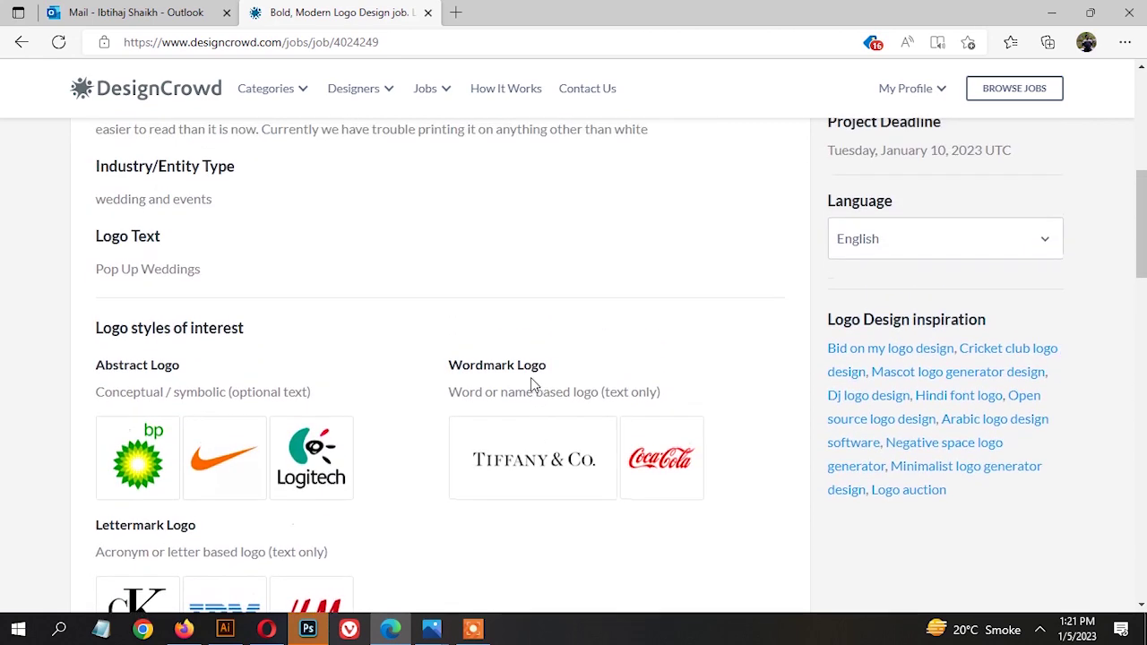
scroll(213, 271, down, 6)
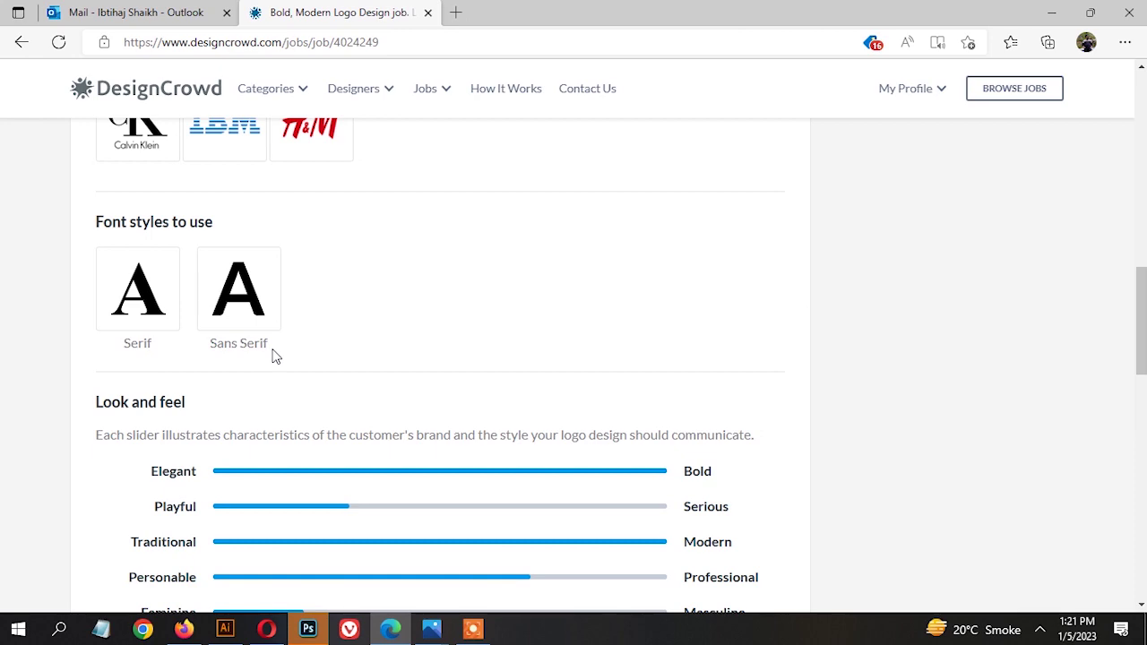
scroll(305, 381, down, 6)
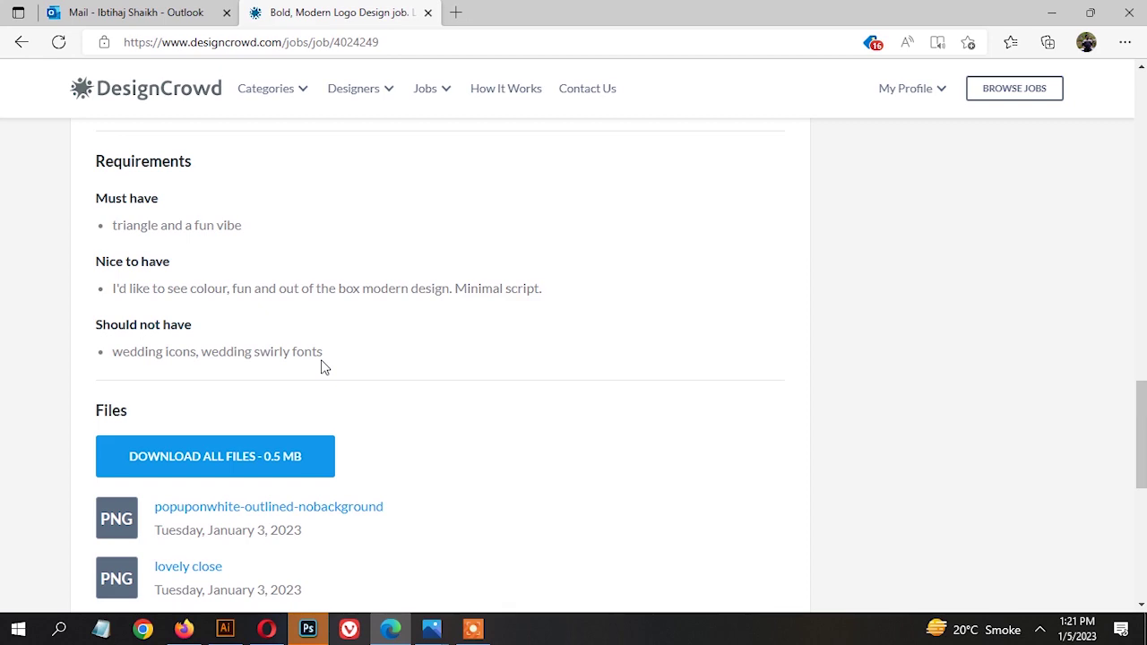
- View the parent company's reference logo, the "lovely close" image, and return to the job brief
mouse_move(431, 629)
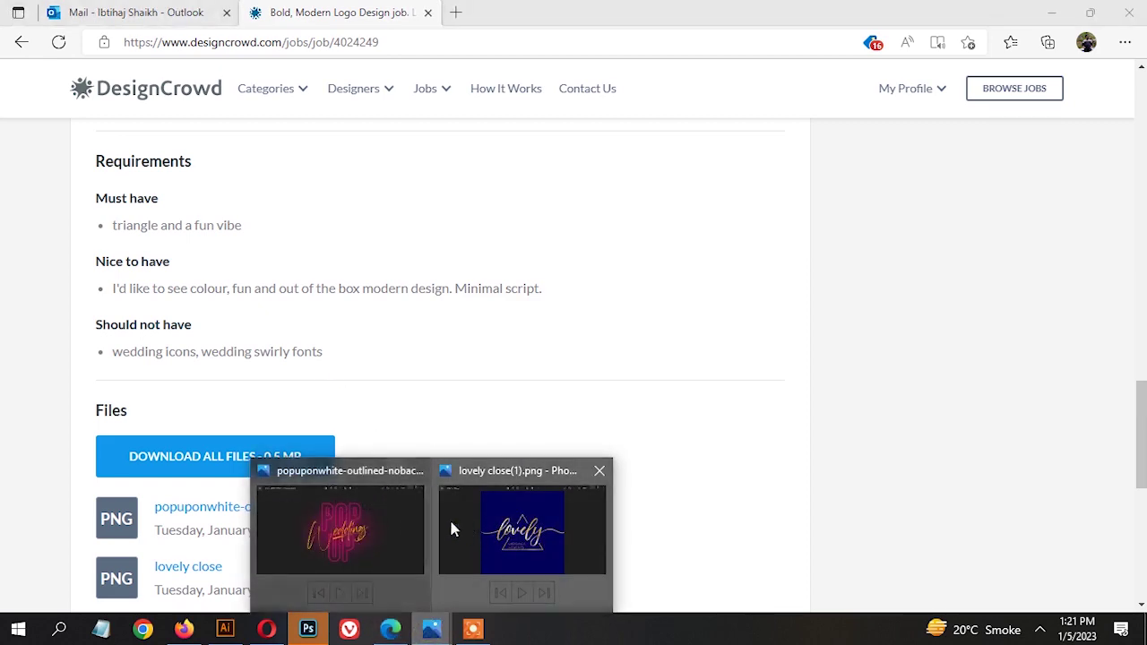
click(504, 536)
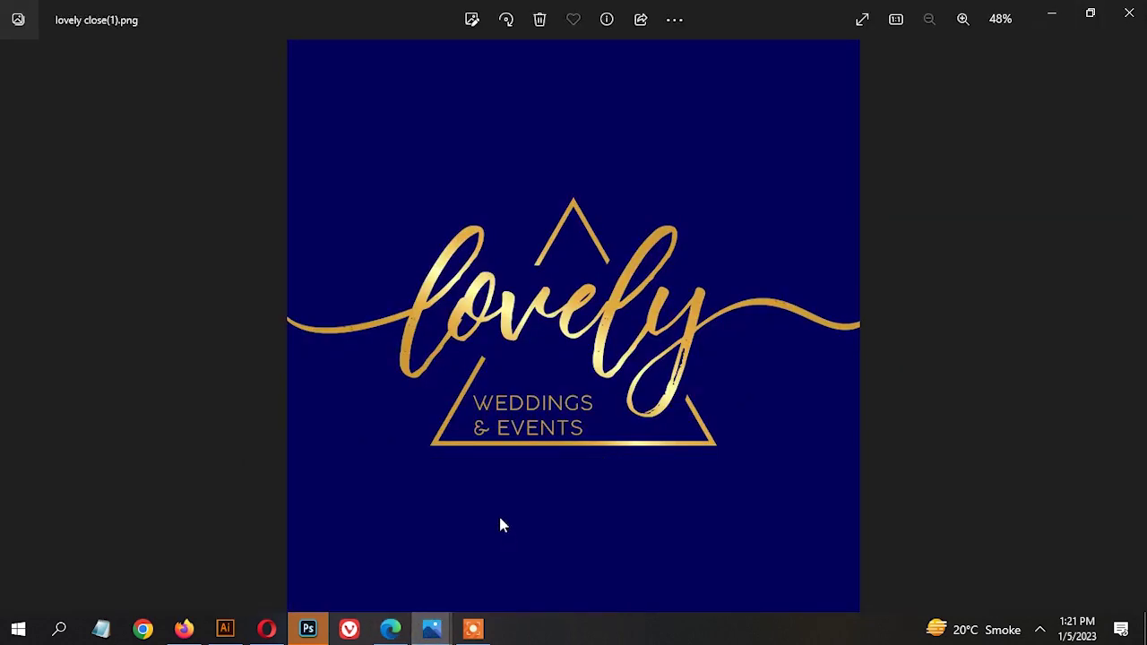
click(1053, 19)
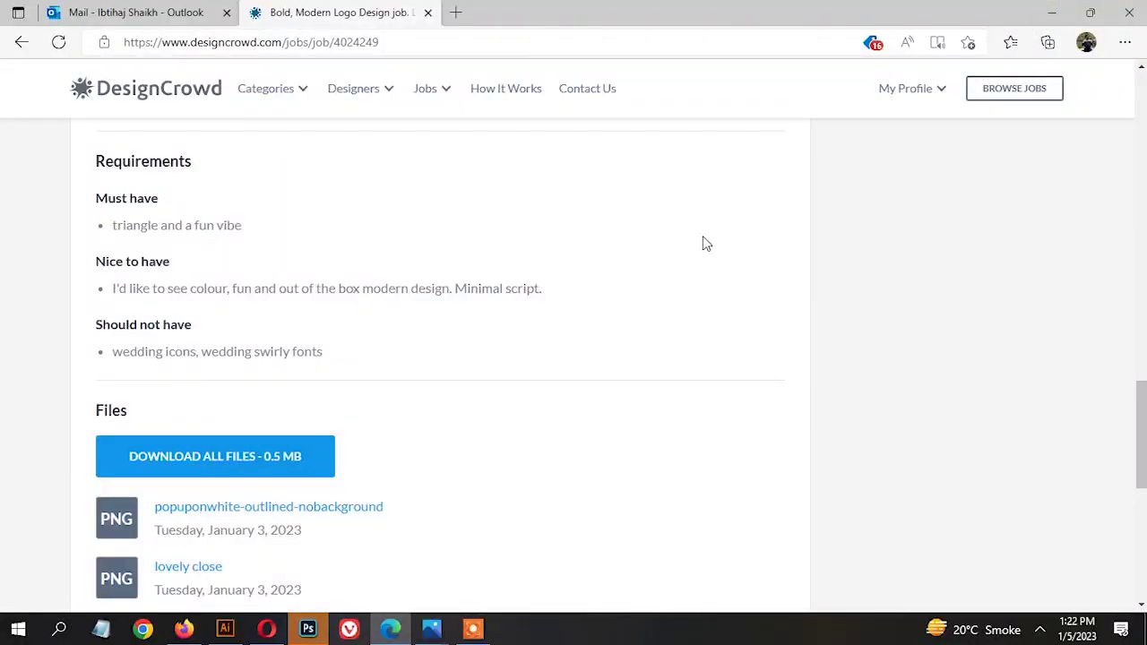
- Copy the logo text "Pop Up Weddings" from the job brief
scroll(704, 242, up, 2)
scroll(708, 228, up, 10)
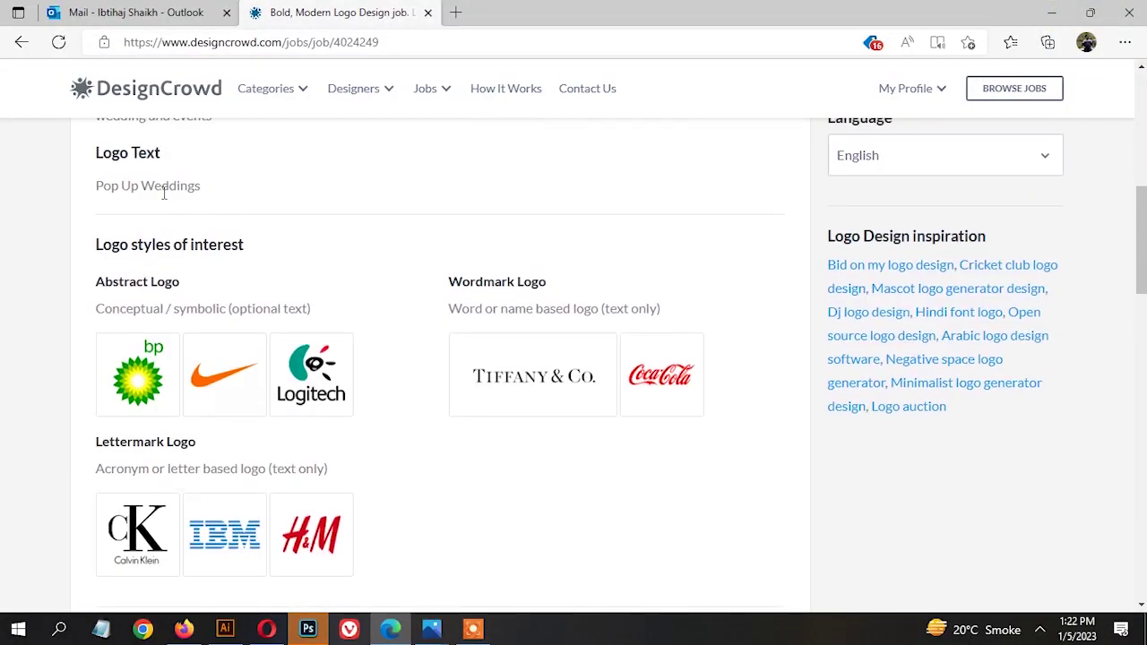
triple_click(164, 193)
right_click(161, 199)
click(188, 207)
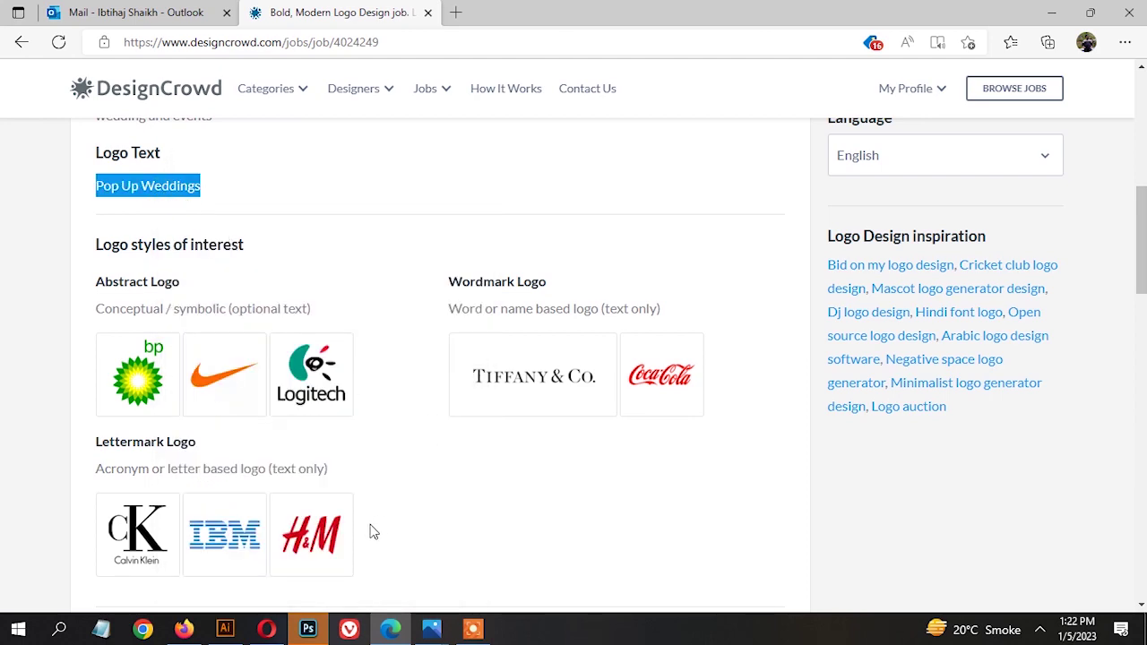
- Switch to Illustrator and create a new 1200 x 900 pt CMYK document
click(225, 629)
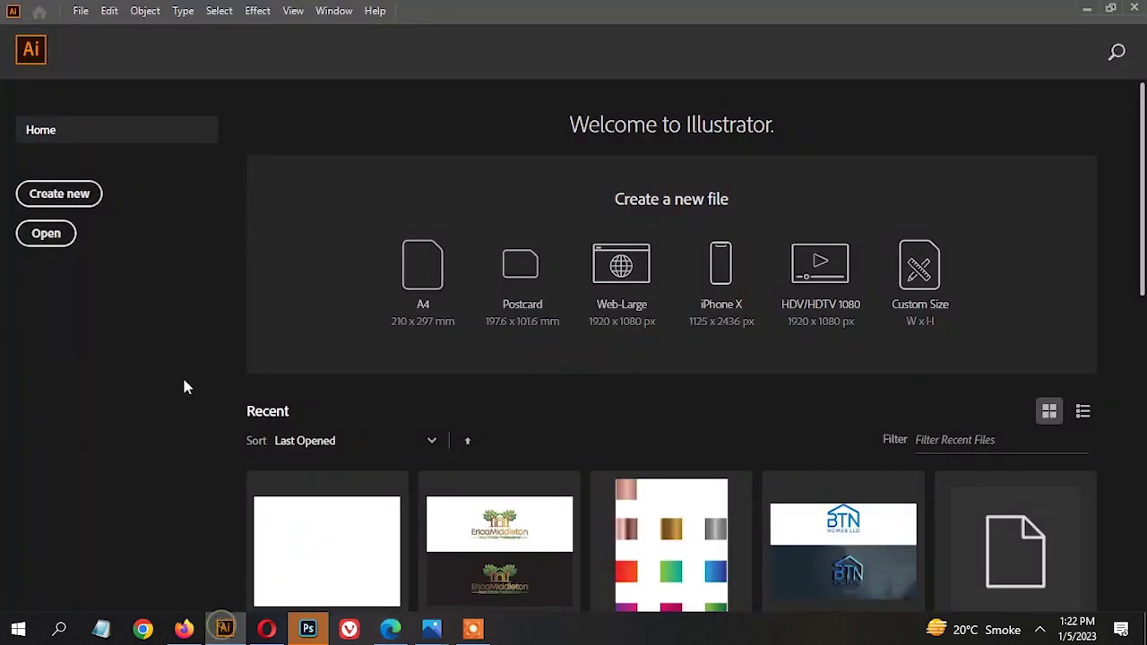
click(59, 195)
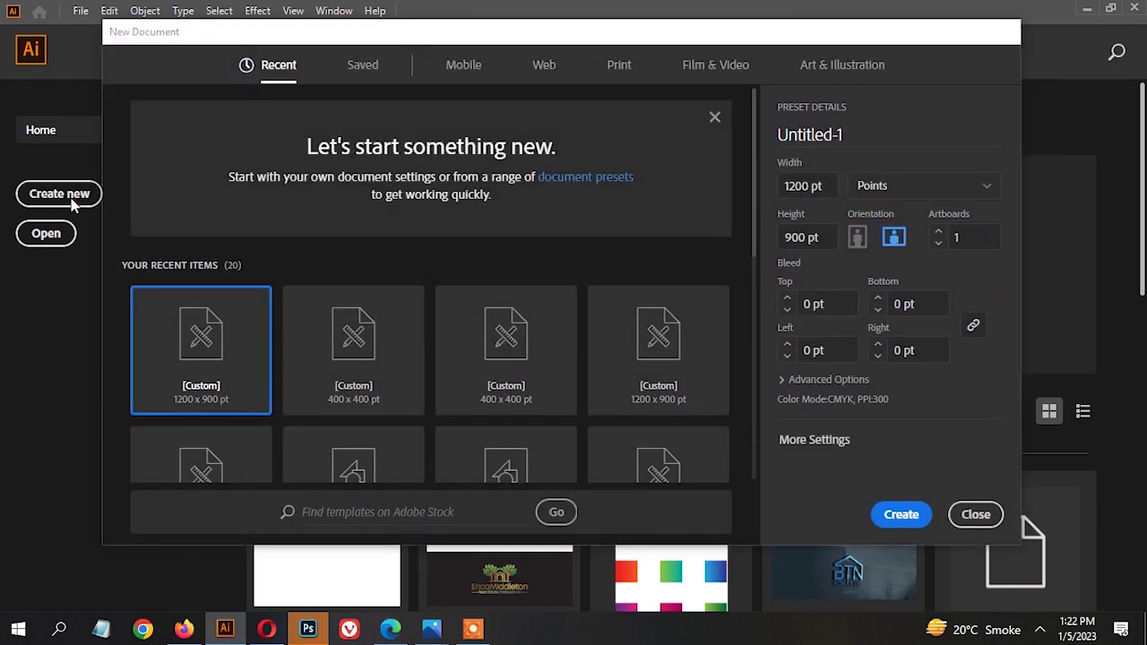
key(Escape)
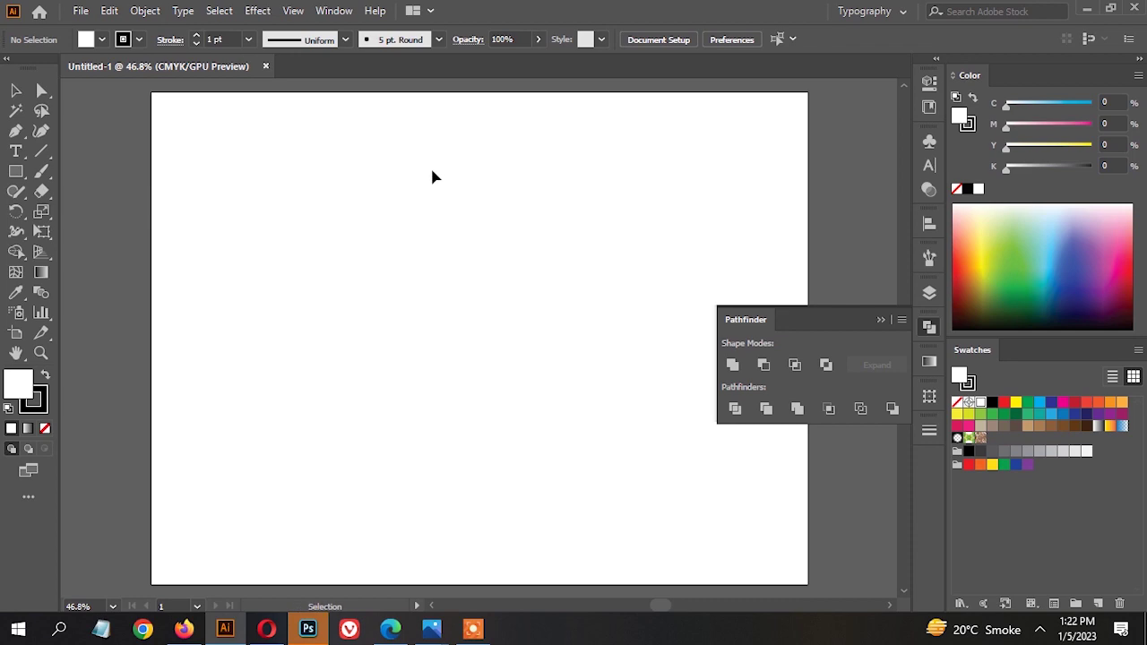
- Paste the copied logo text onto the artboard and enlarge it to about 92 pt
key(a)
key(ctrl+v)
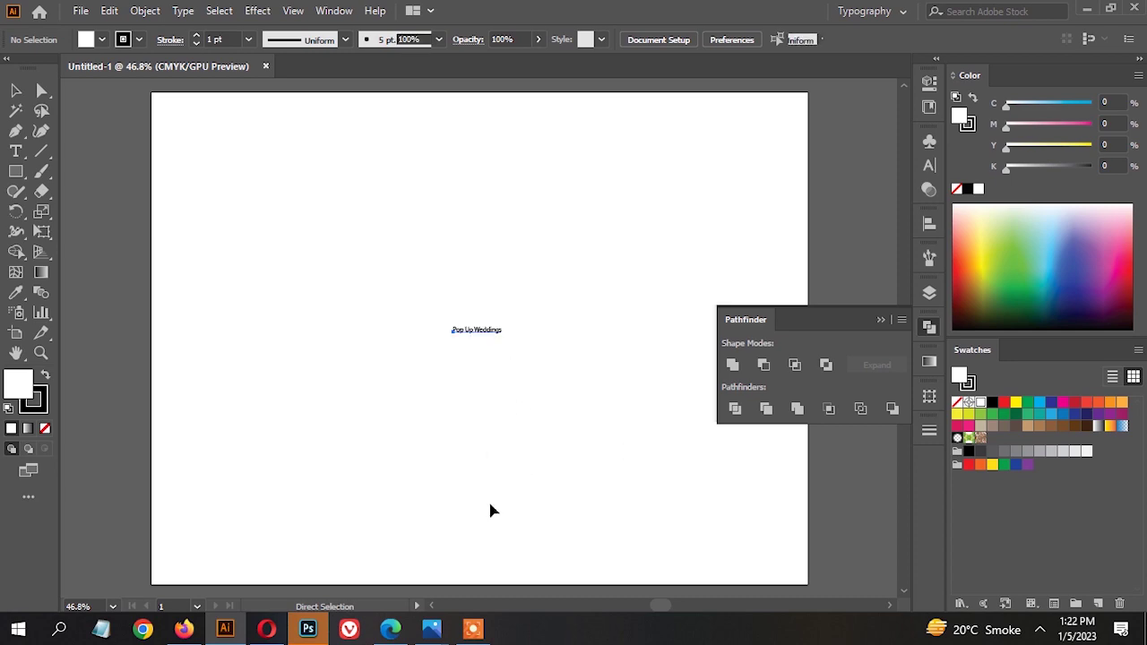
key(e)
drag(502, 350, 663, 423)
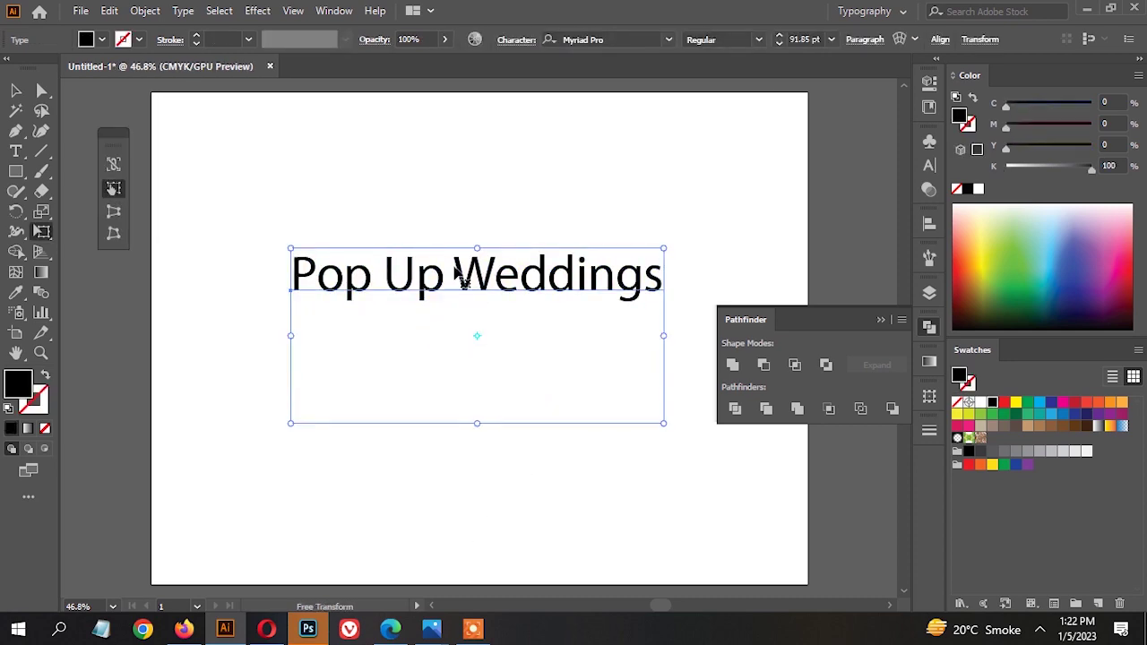
- Split "Pop Up" off into its own text object and place it centred above "Weddings"
key(v)
double_click(439, 263)
drag(446, 269, 218, 254)
key(BackSpace)
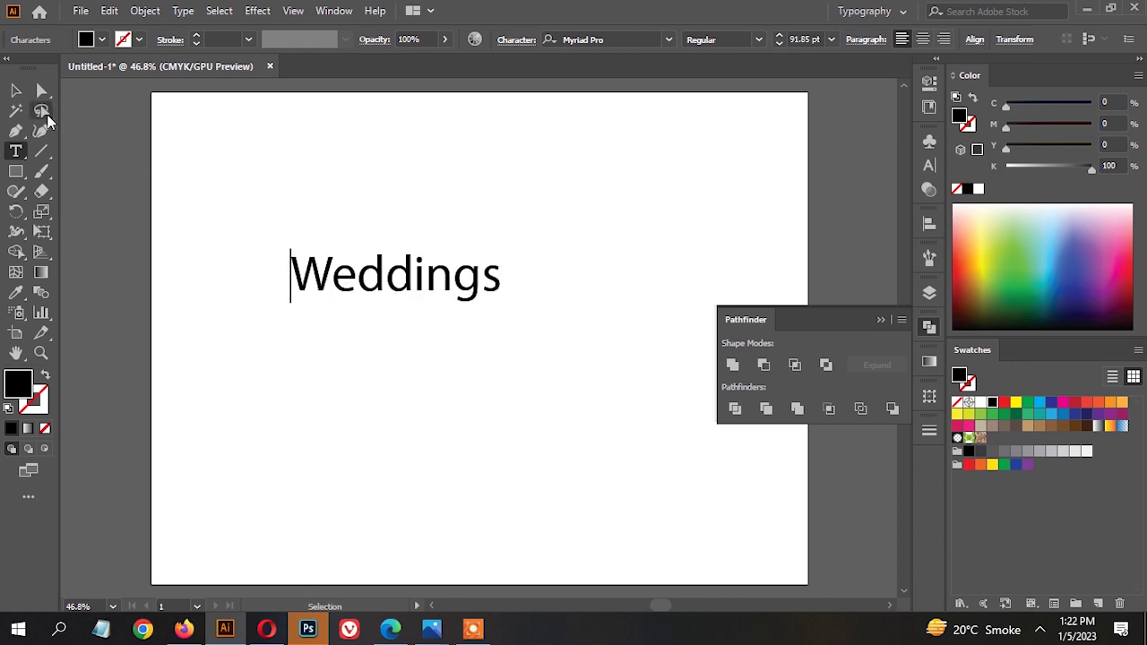
key(Escape)
drag(374, 280, 459, 411)
key(ctrl+v)
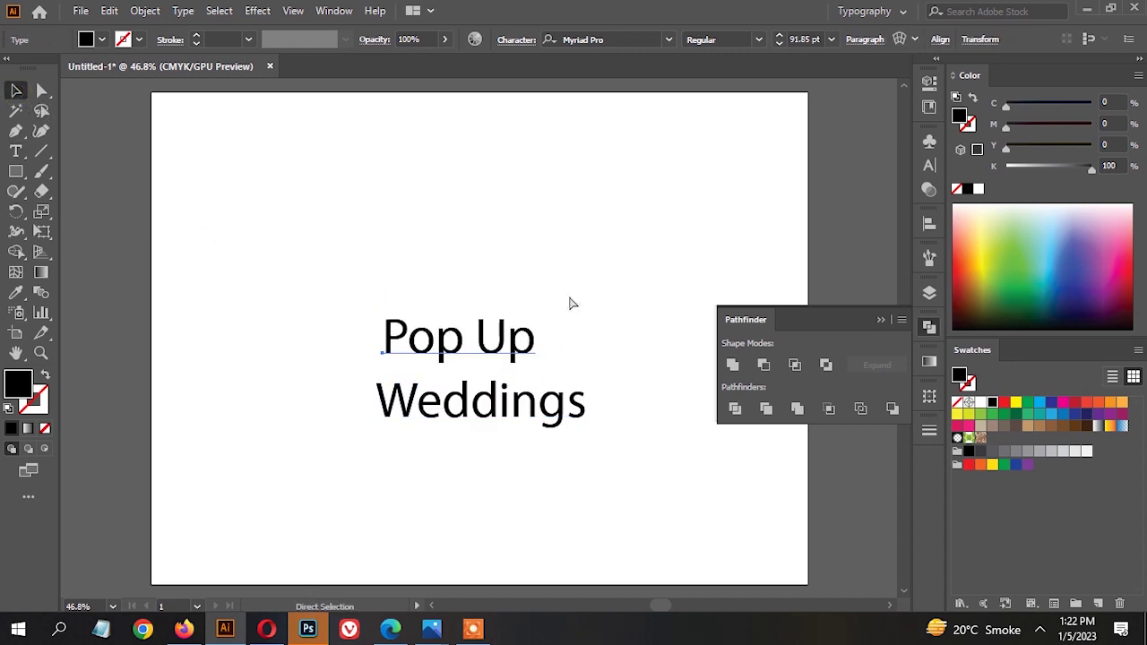
drag(490, 346, 484, 302)
- Set the font of both the "Pop Up" and "Weddings" text objects to Cinzel
key(ctrl+=)
key(ctrl+=)
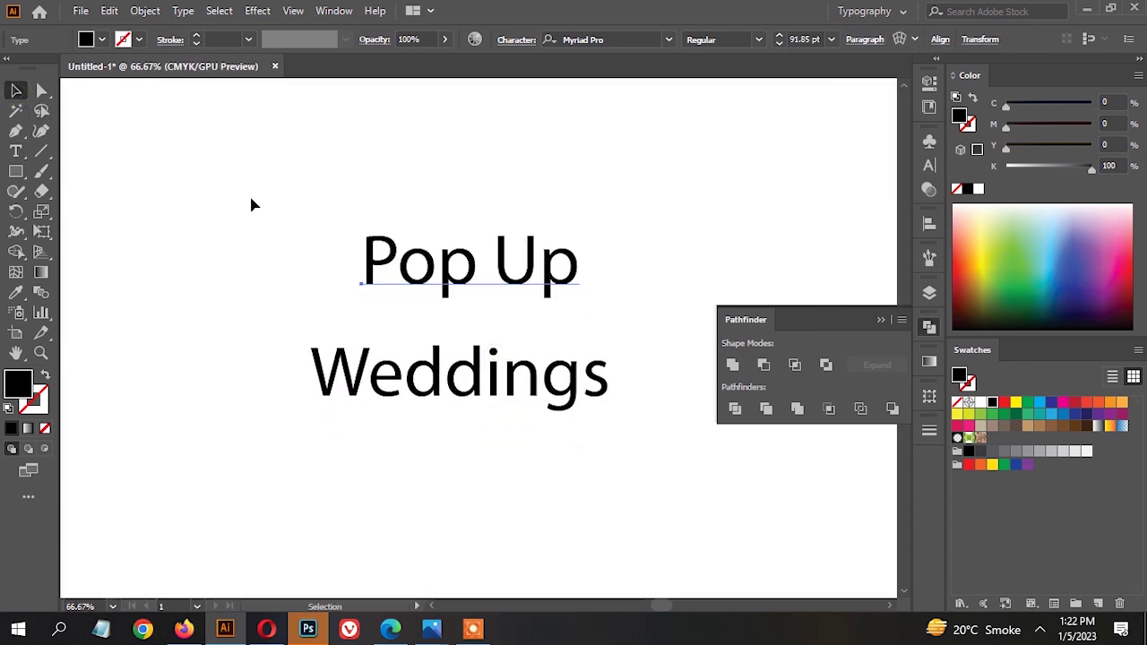
drag(291, 179, 620, 451)
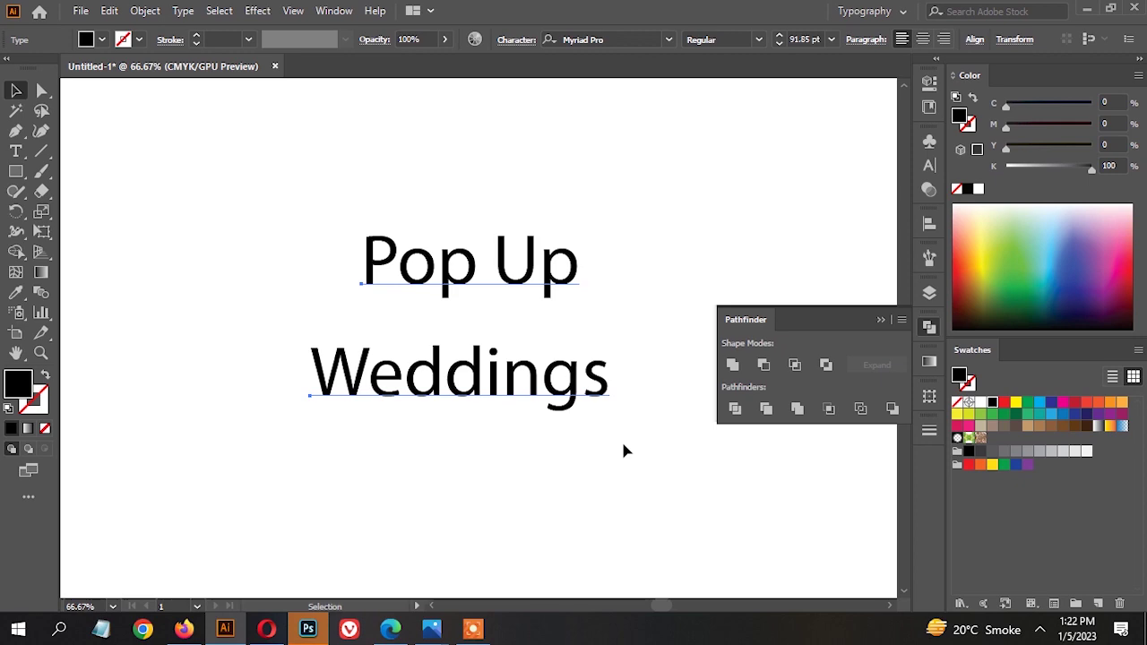
click(596, 40)
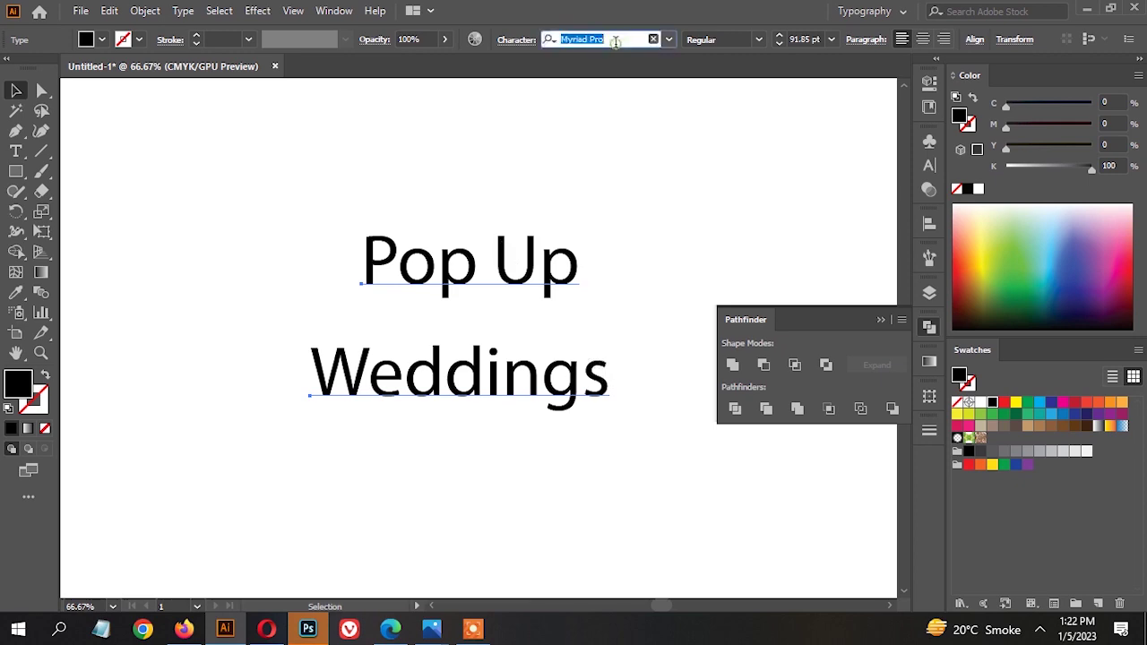
text(cin)
key(Return)
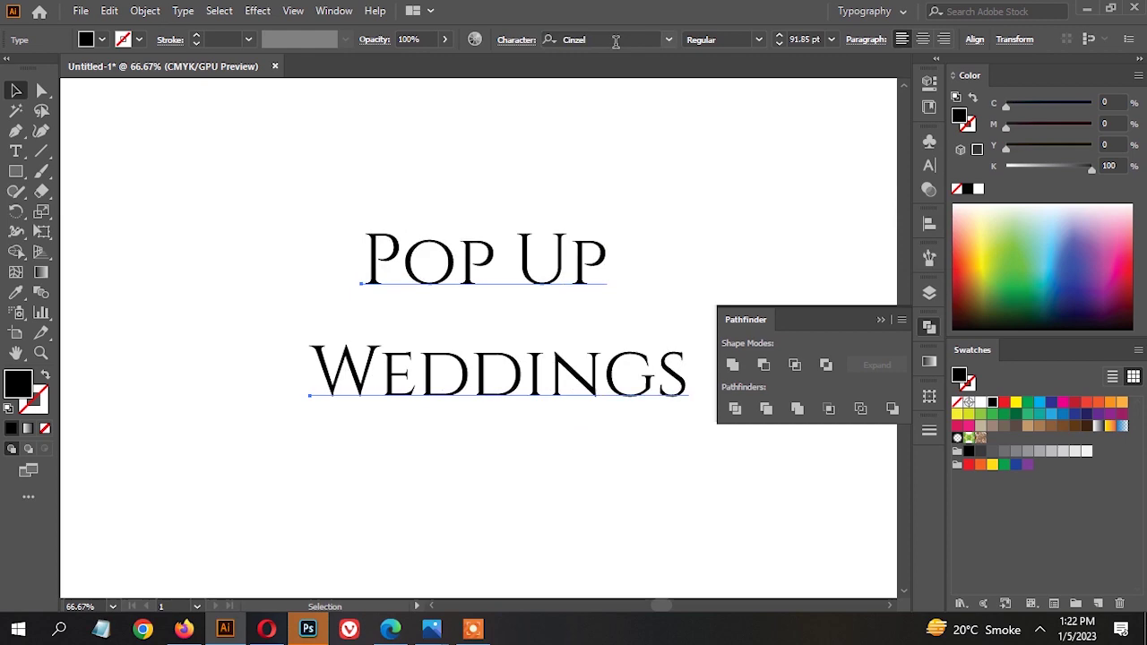
click(587, 208)
- Change the "Weddings" text to the Claster Oleander Signature font and shift it left, below "Pop Up"
drag(679, 229, 654, 220)
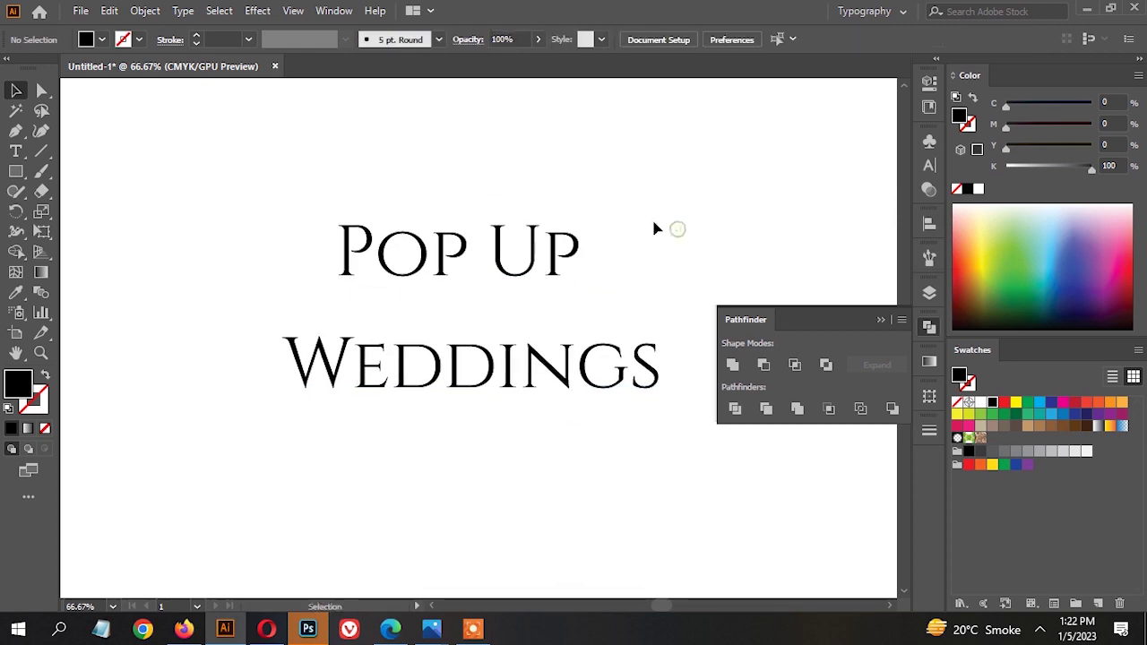
drag(219, 336, 566, 398)
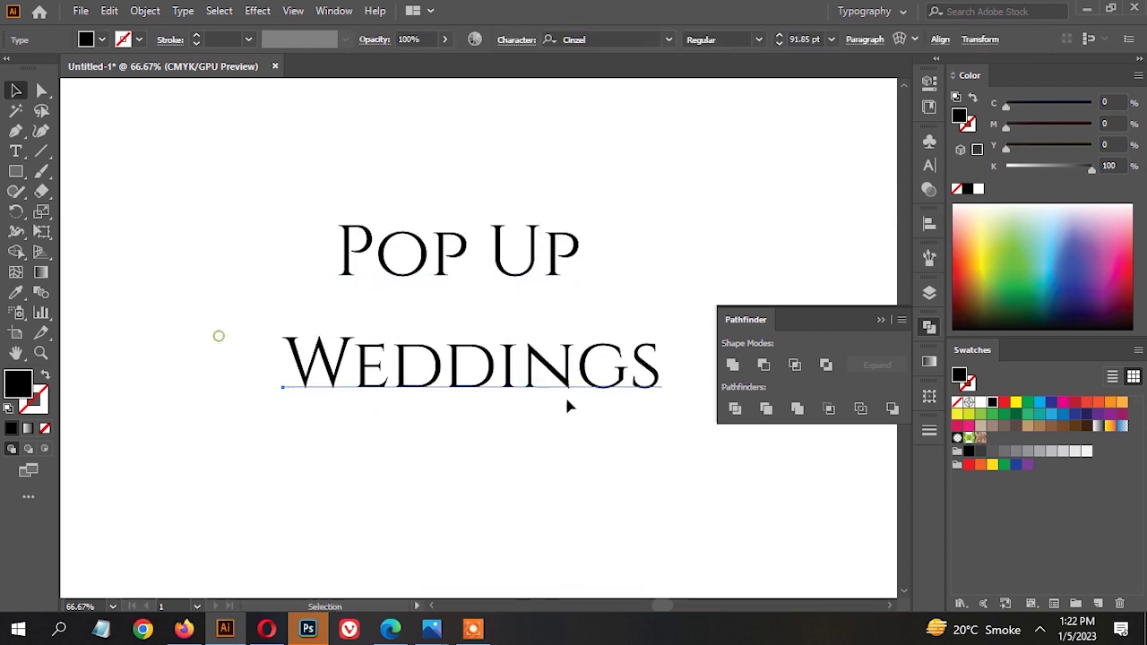
click(587, 39)
text(signa)
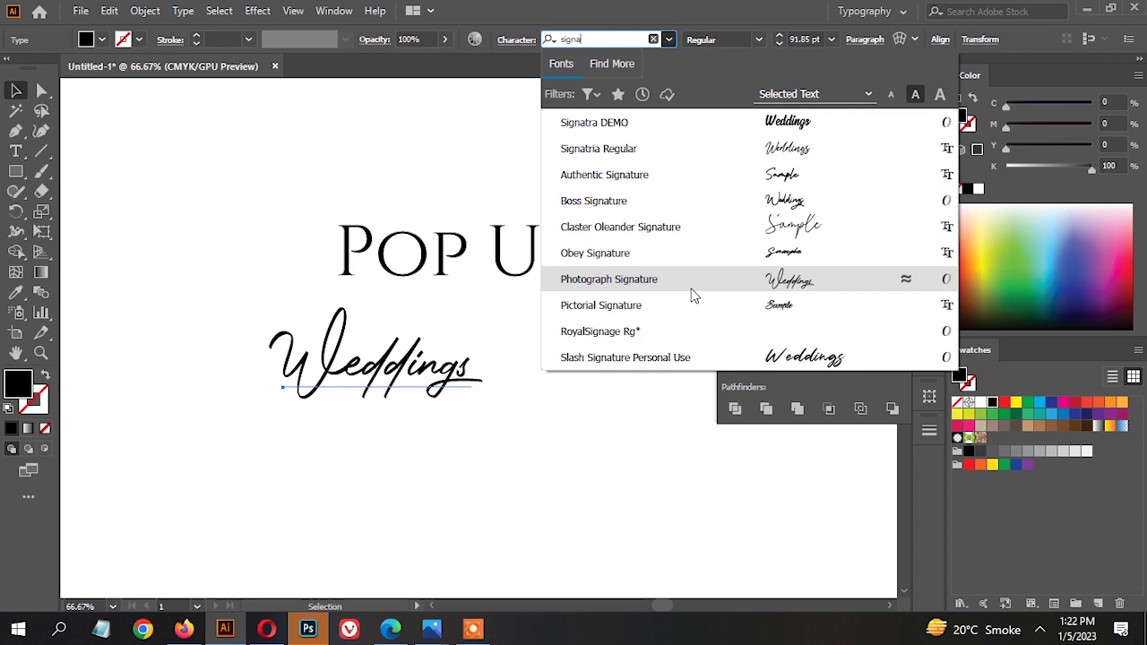
click(698, 232)
key(e)
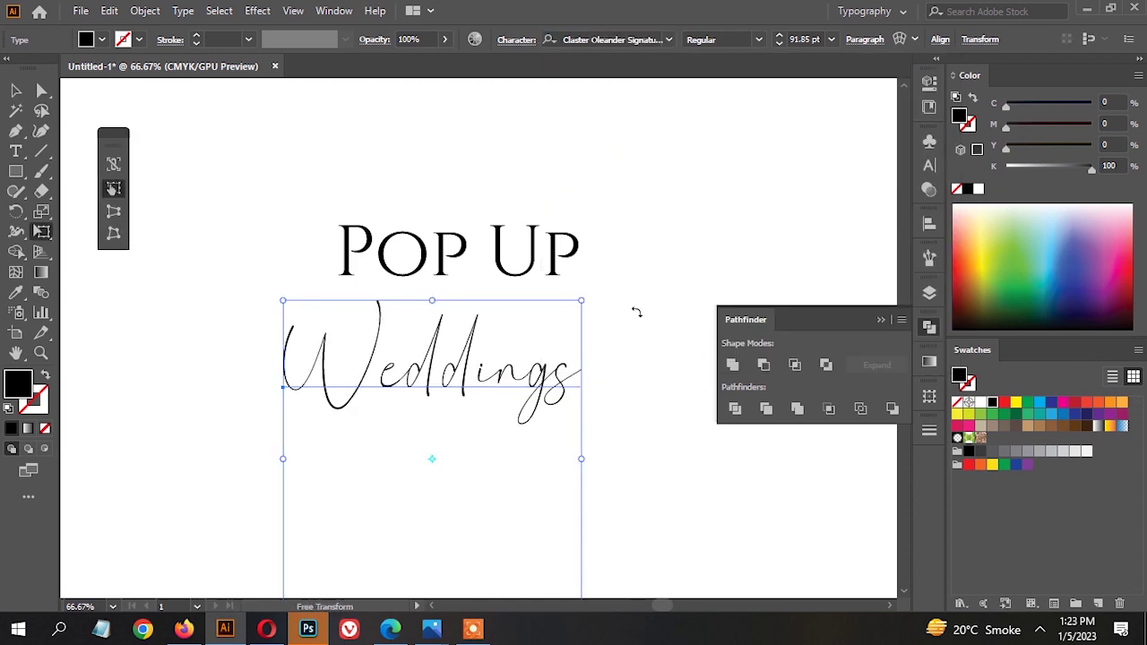
drag(511, 395, 388, 373)
- Search the fonts for "candle" and preview Candlescript Demo Version and Candles on the "Weddings" text
click(598, 38)
text(d)
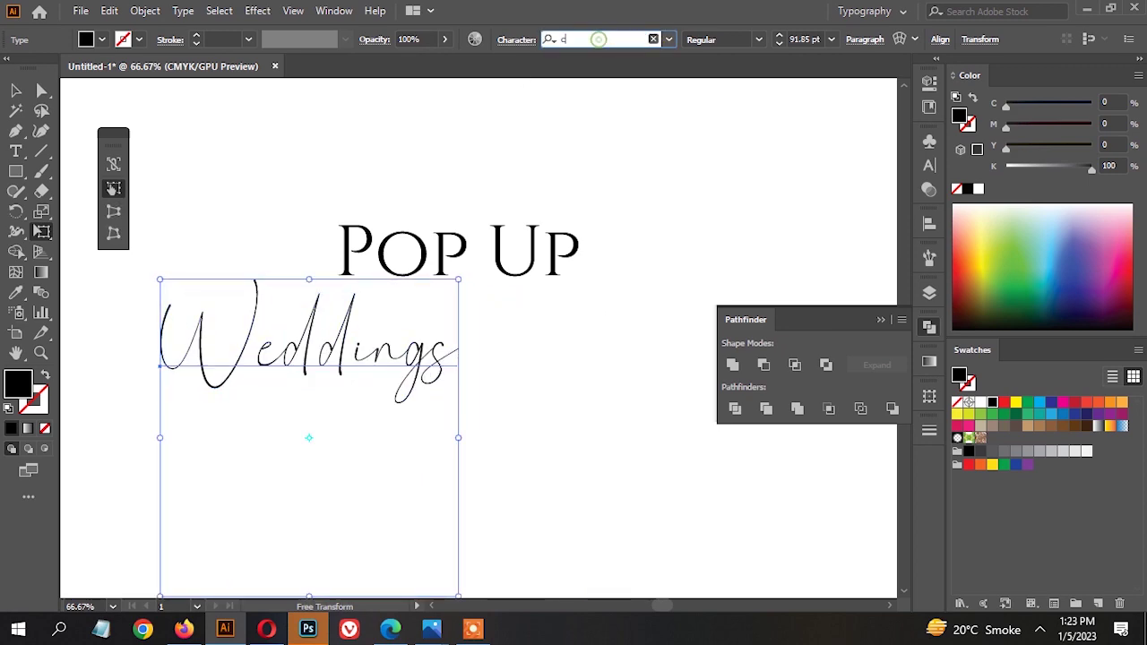
text(andl)
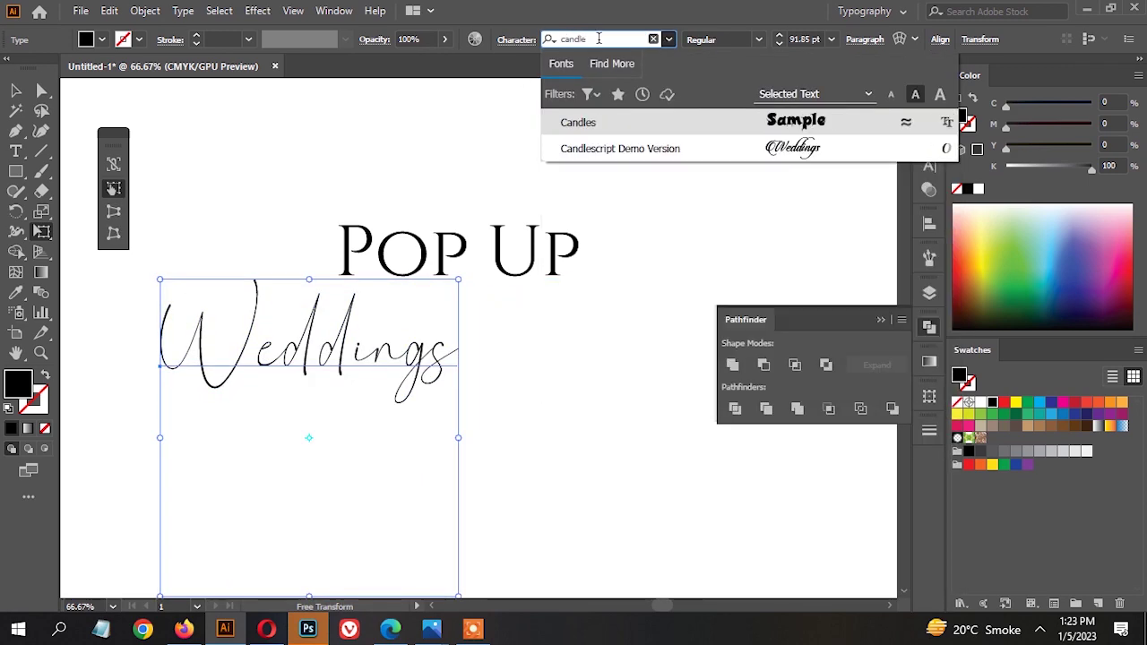
text(e)
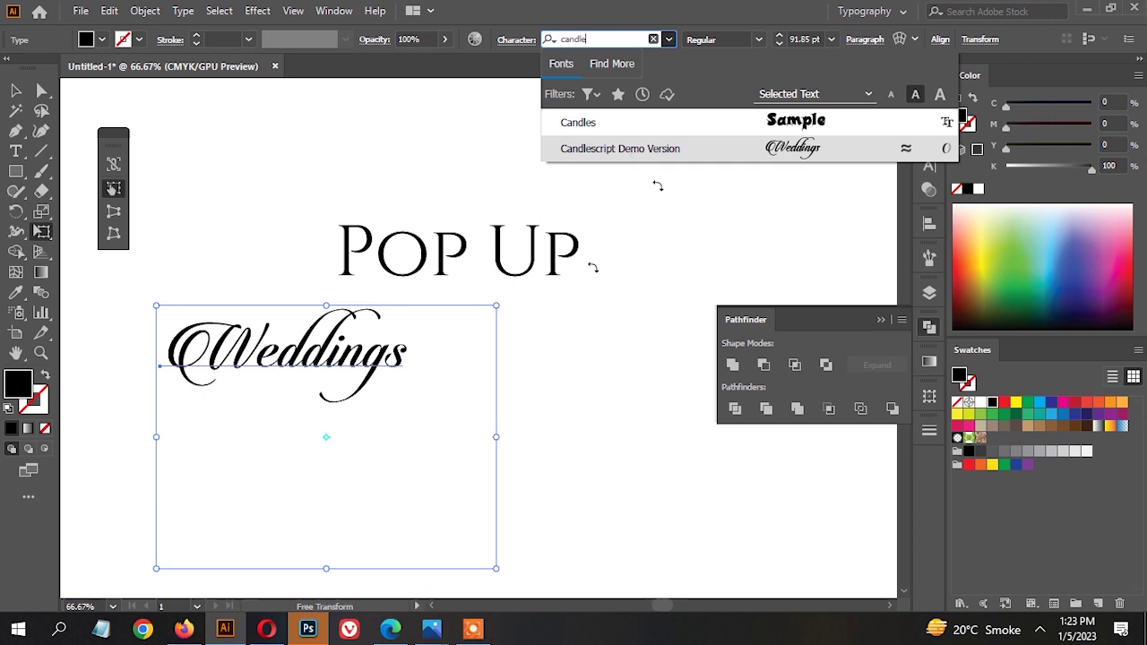
- Search the fonts for "signa" and set the "Weddings" text to Claster Oleander Signature
click(605, 39)
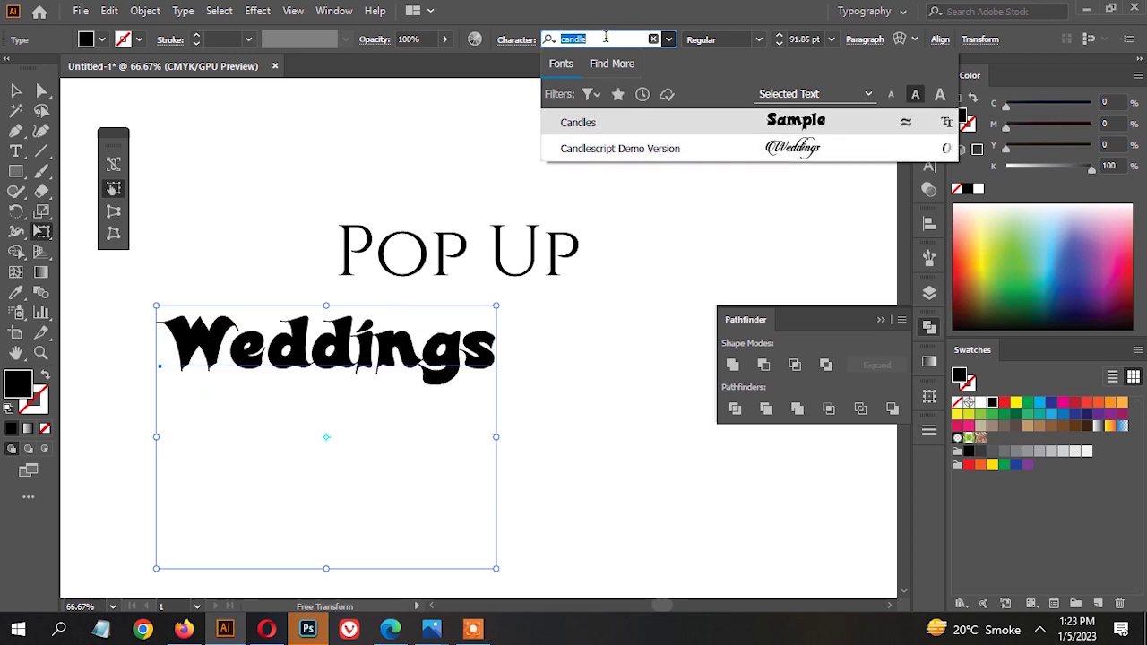
text(signa)
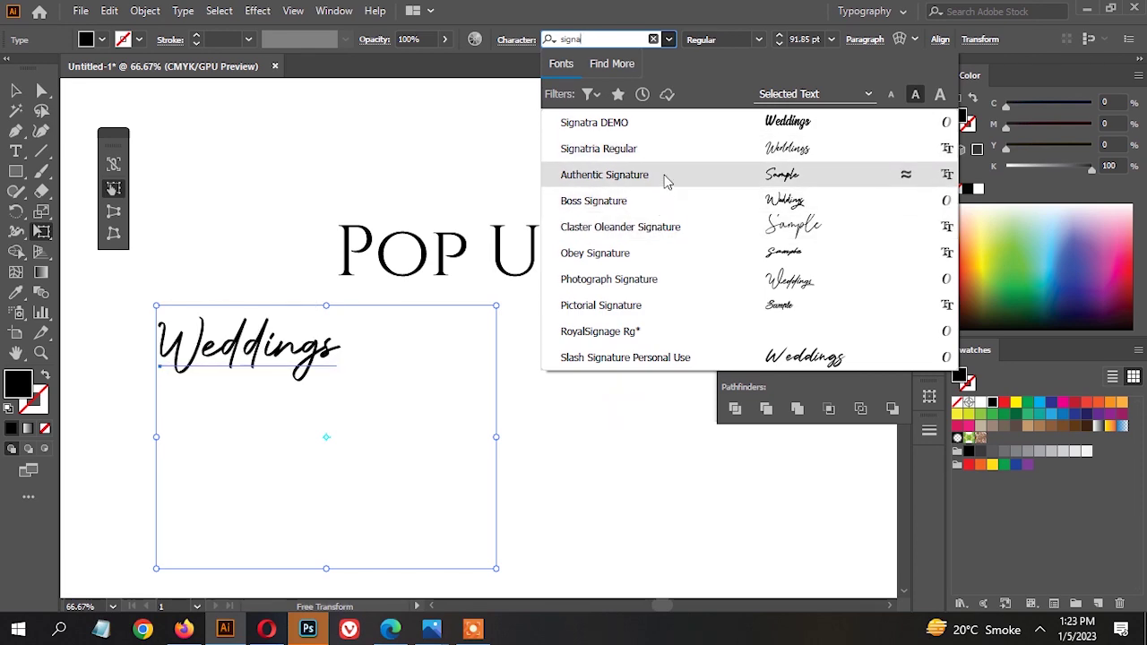
click(661, 227)
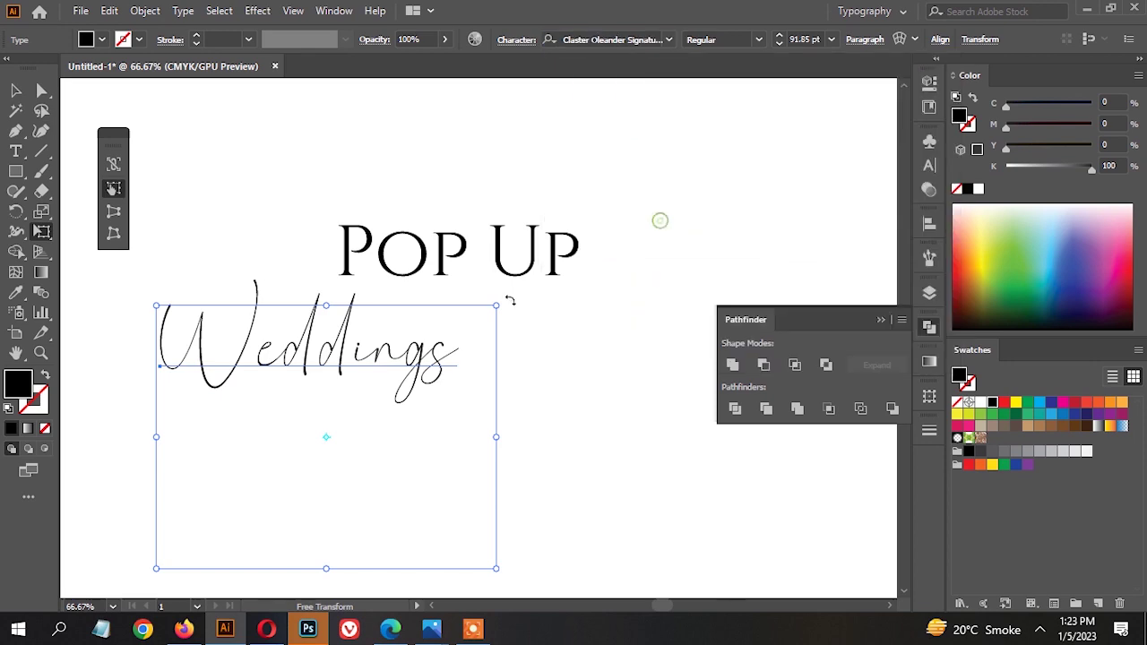
key(Escape)
- Convert the "Weddings" text to outlines and thicken the lettering with a 2 pt black stroke
key(ctrl+shift+o)
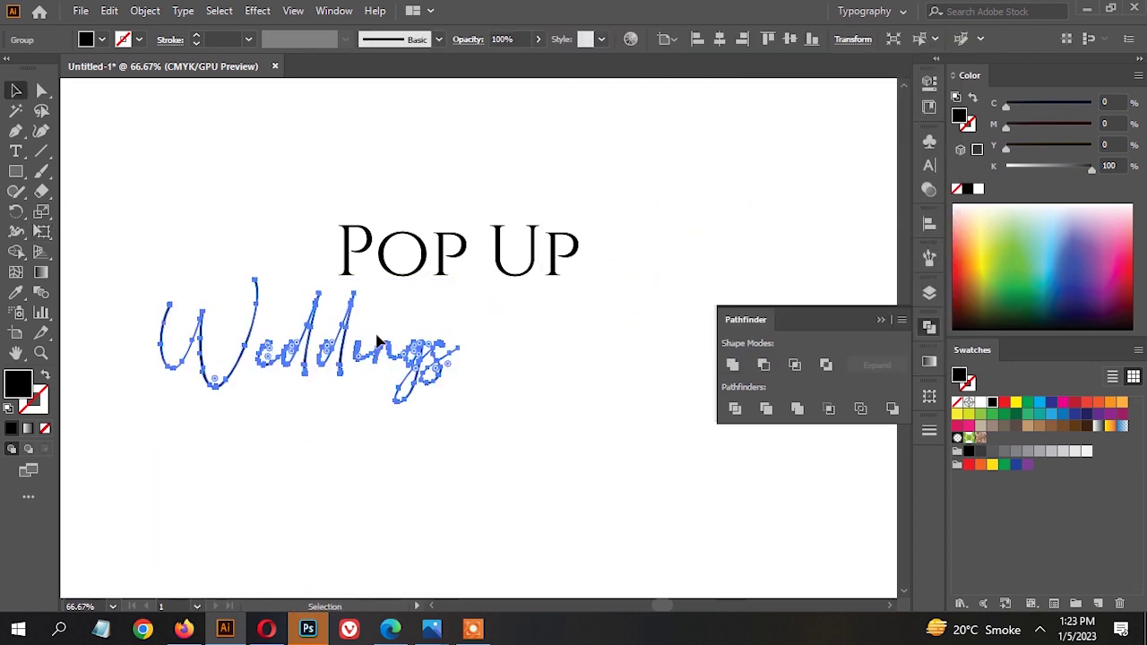
key(e)
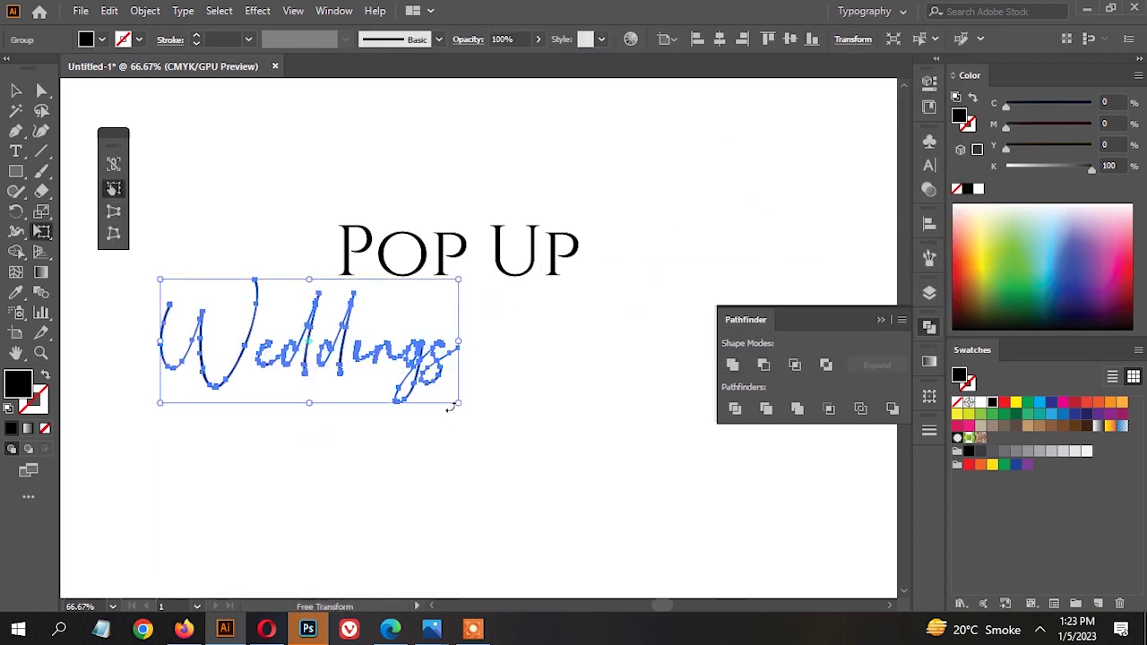
click(197, 36)
click(196, 37)
click(196, 36)
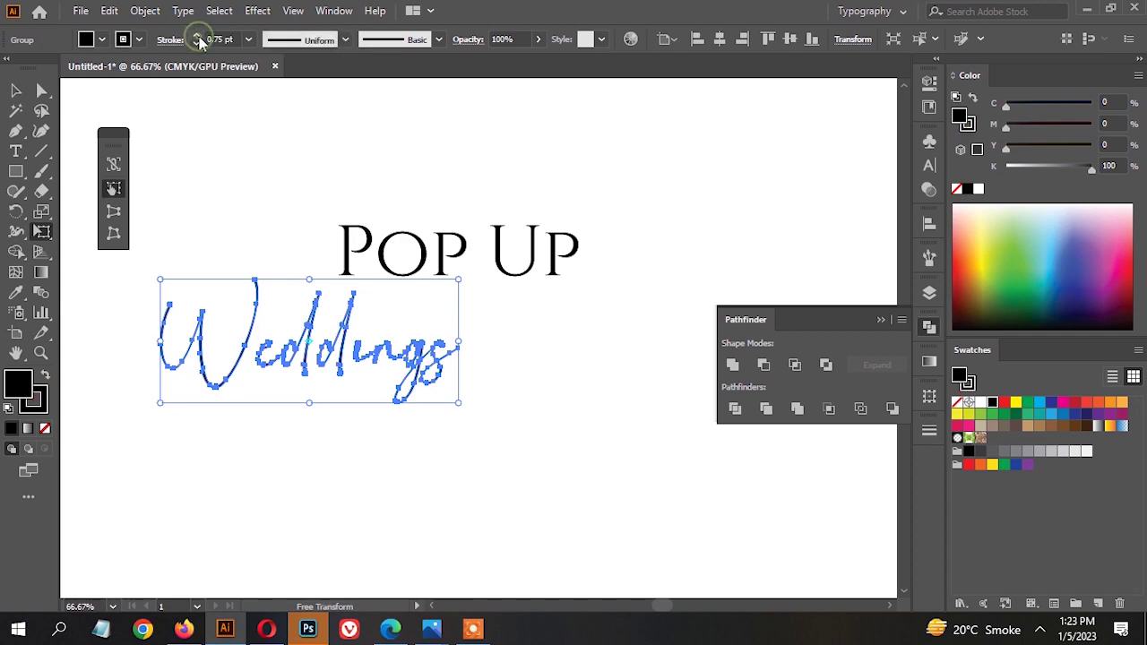
click(196, 37)
click(196, 37)
key(v)
click(260, 179)
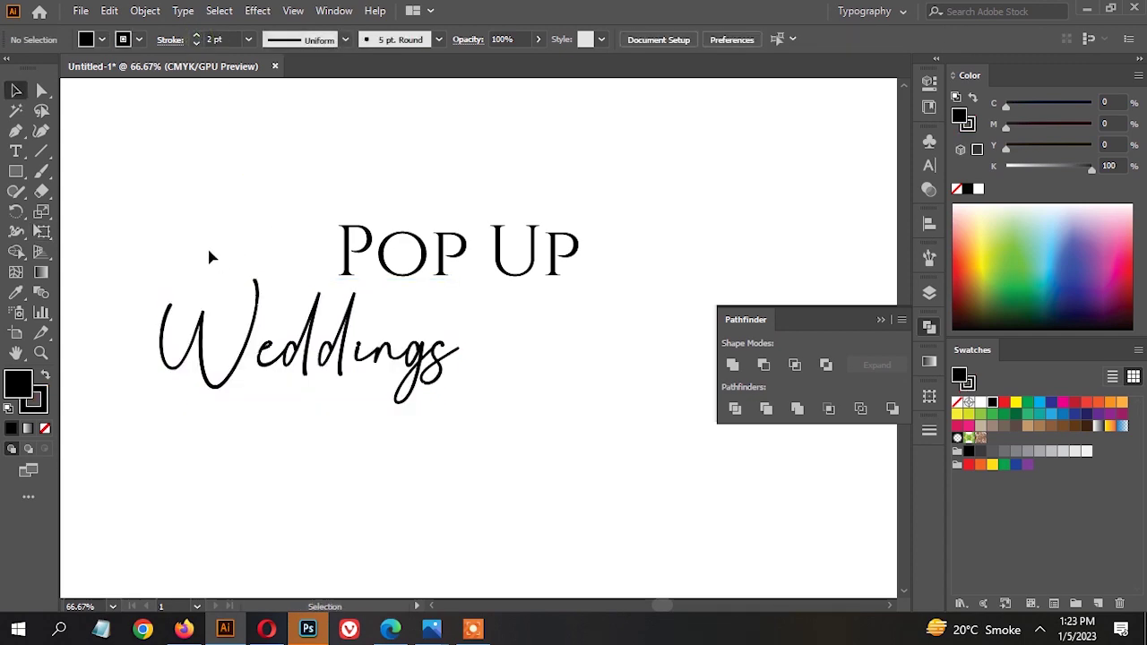
- Expand the stroked "Weddings" lettering and unite it into solid shapes with Pathfinder
drag(221, 274, 274, 404)
click(145, 11)
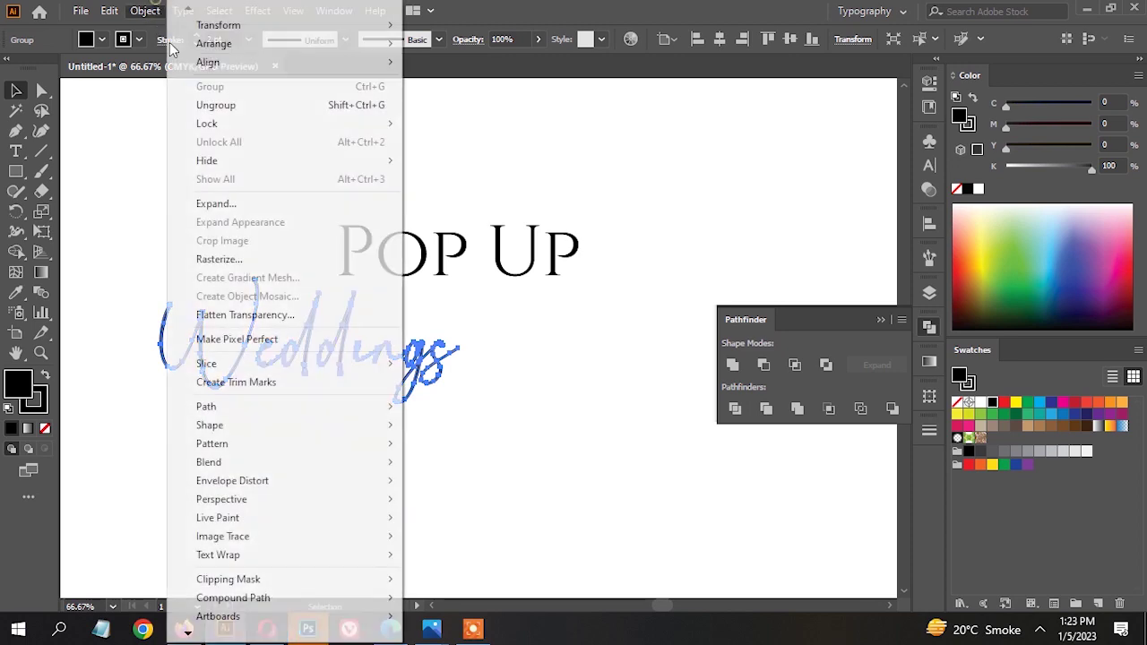
click(238, 207)
key(Return)
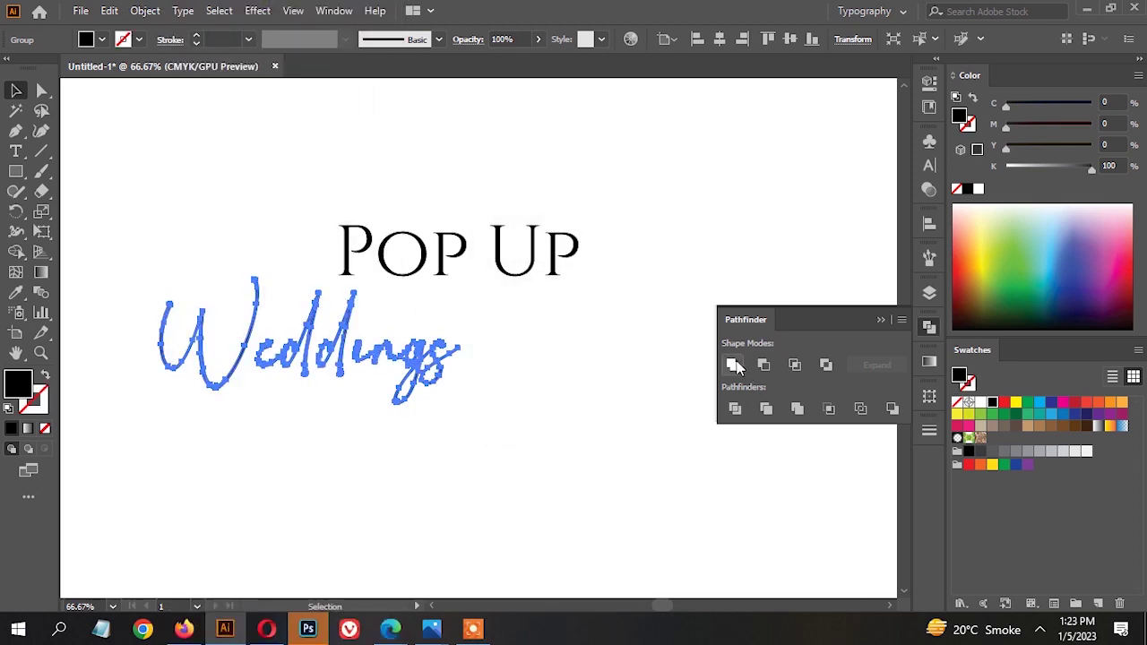
click(732, 364)
- Scale the "Weddings" lettering down to under half its width and centre it just below "Pop Up"
key(e)
drag(455, 404, 389, 212)
key(v)
click(612, 287)
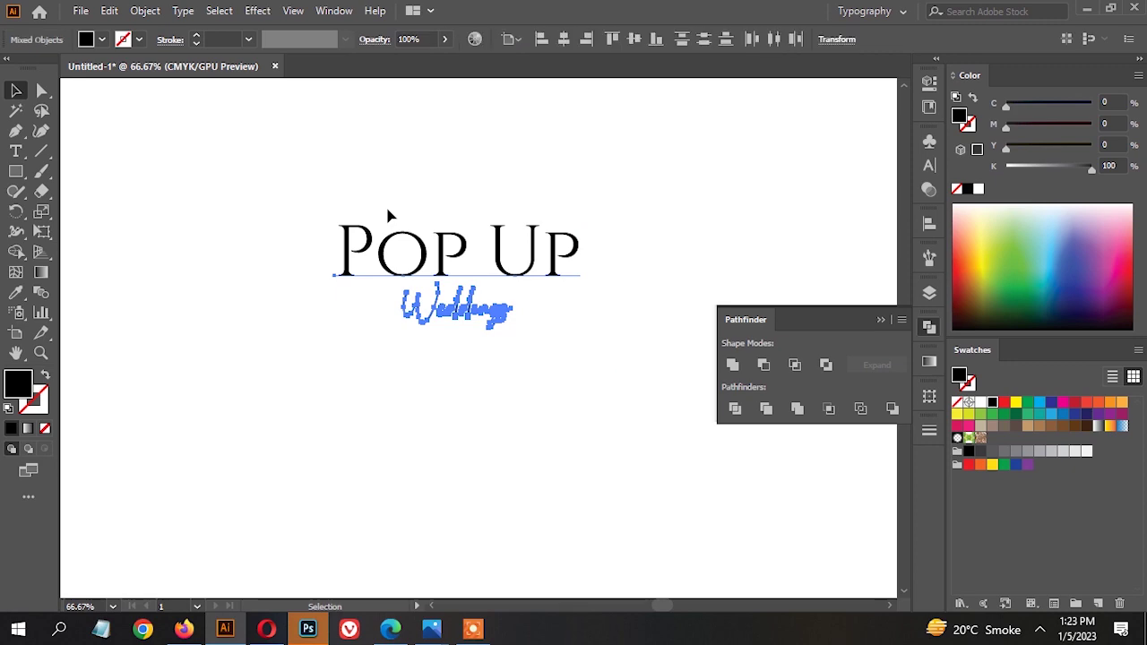
- Undo the scaling, uniting, stroke and outline conversion of "Weddings", going back to the editable text
key(ctrl+z)
key(ctrl+z)
key(ctrl+shift+z)
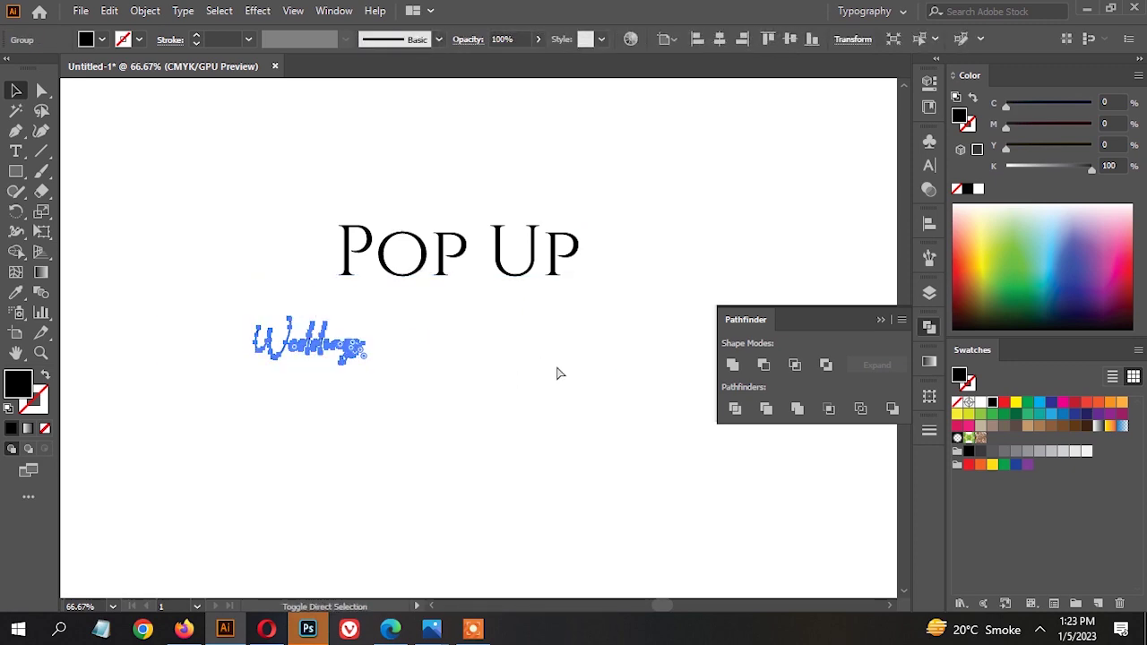
click(592, 368)
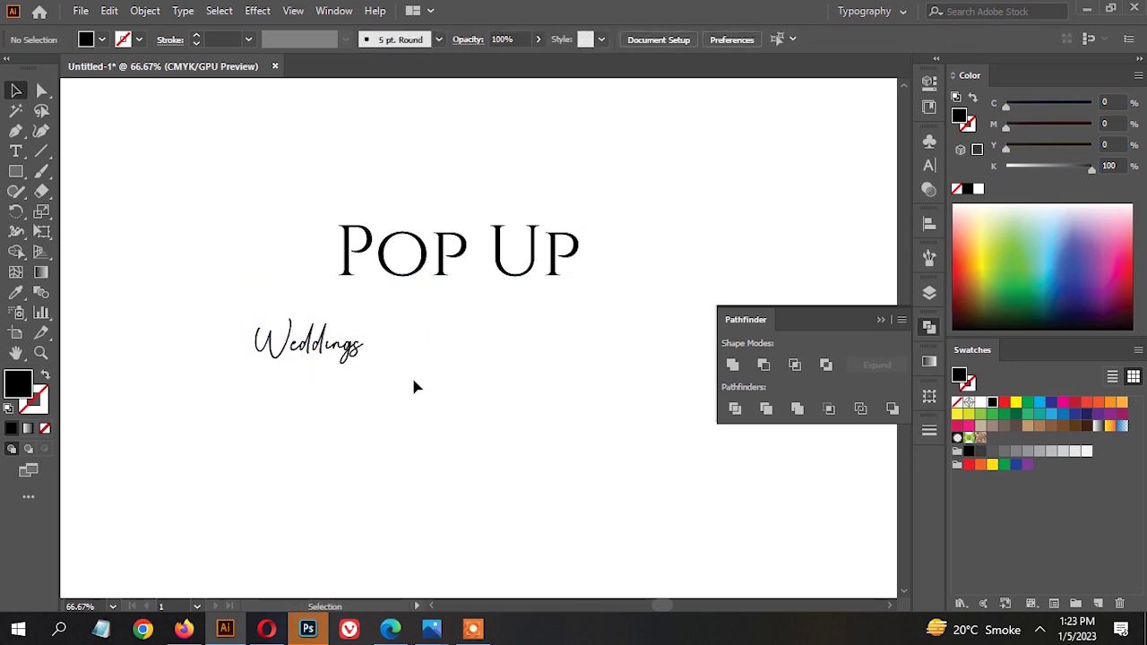
key(ctrl+z)
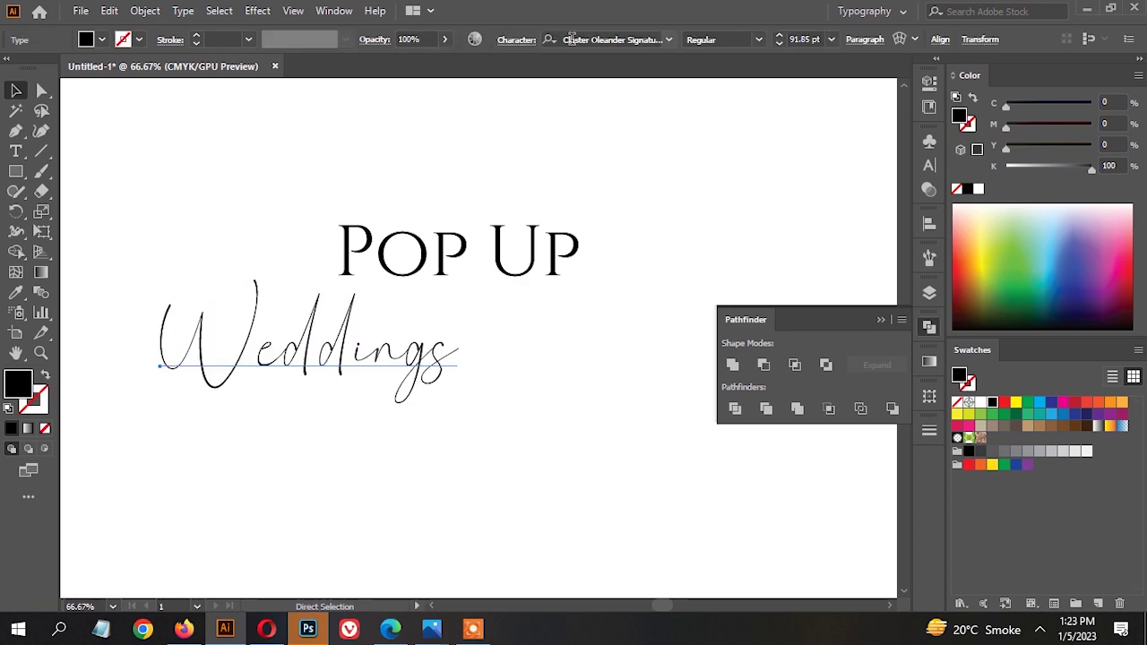
- Search the fonts for "blacks" and set the "Weddings" text to Blacksword
click(592, 39)
text(bla)
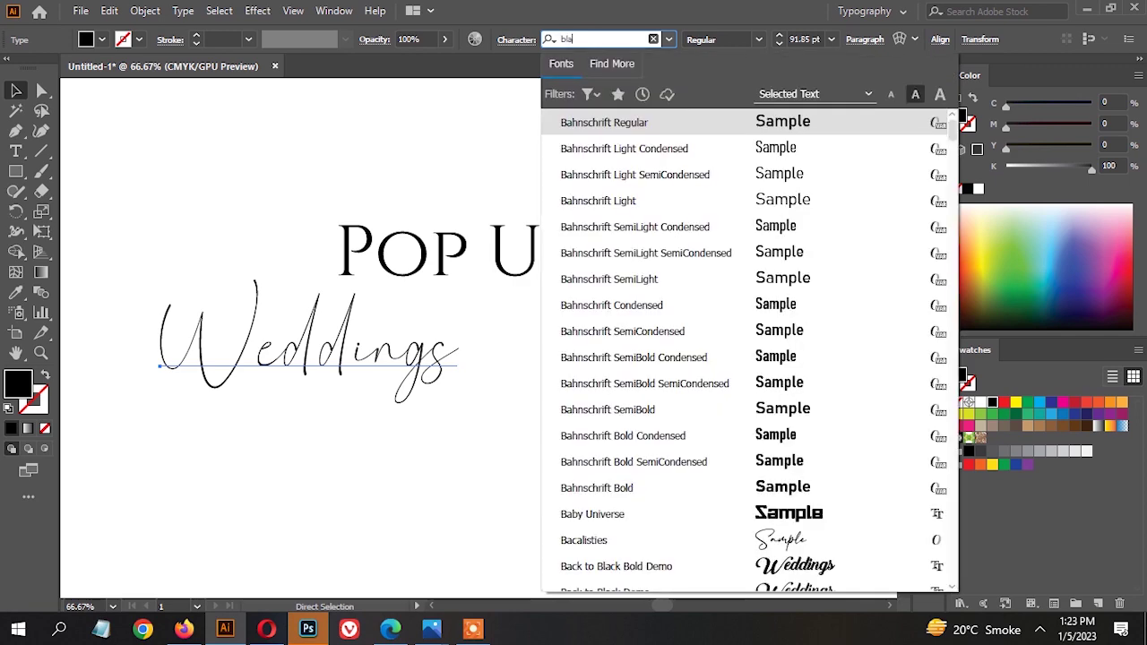
text(cks)
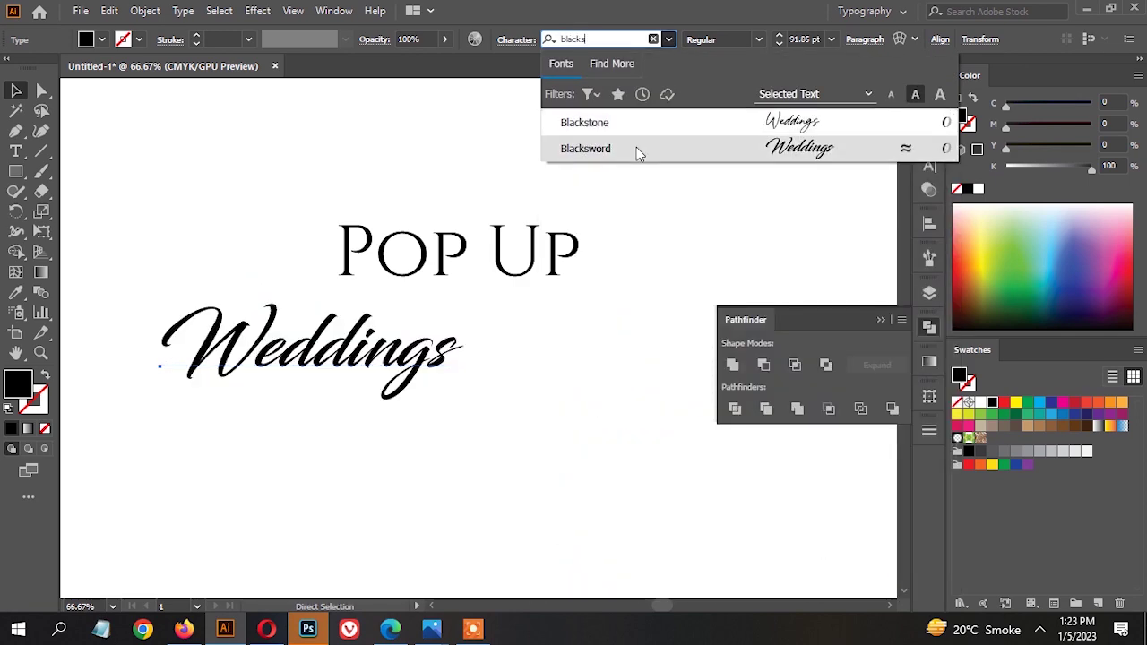
click(644, 149)
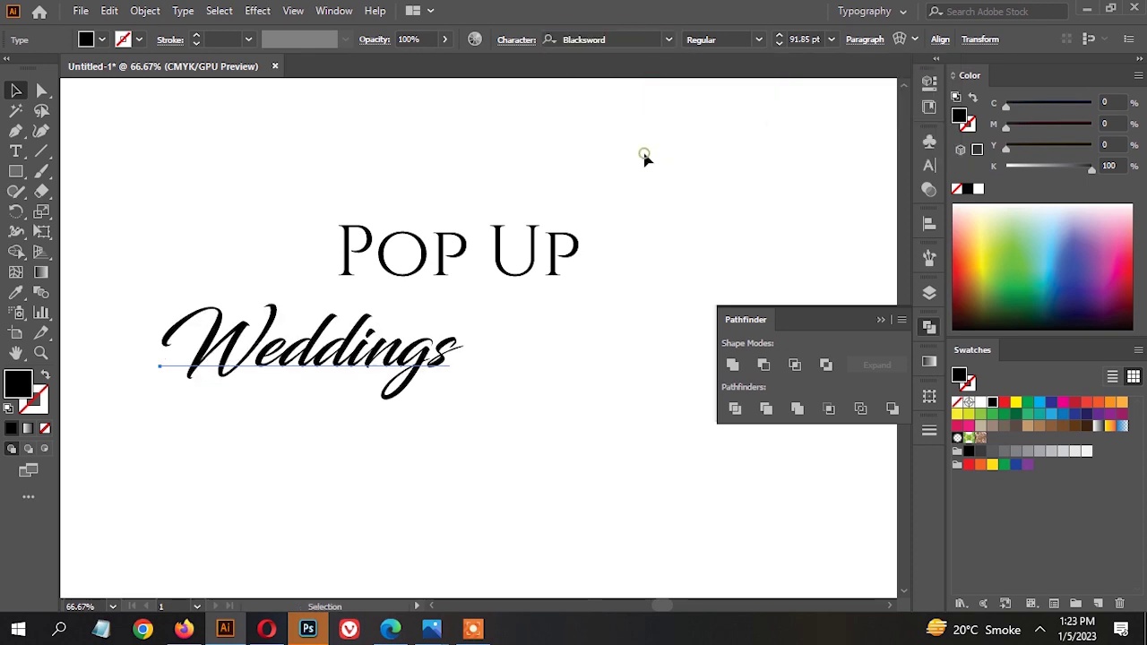
- Convert the "Pop Up" and "Weddings" texts to outlines and align them on their horizontal centres
drag(637, 396, 215, 210)
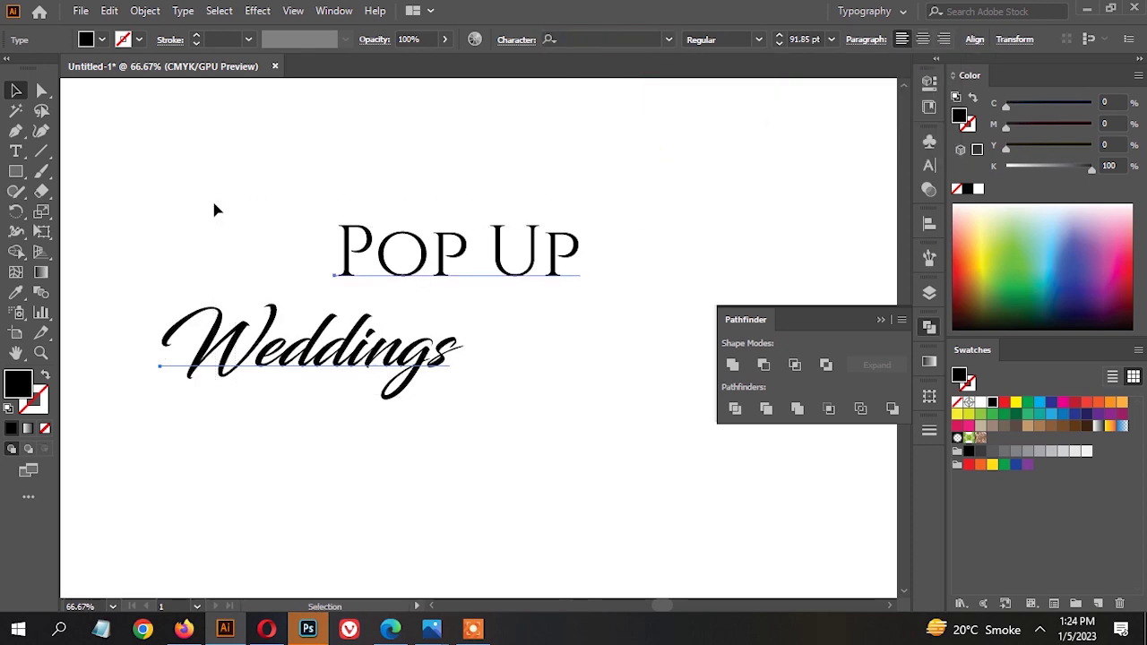
key(ctrl+shift+o)
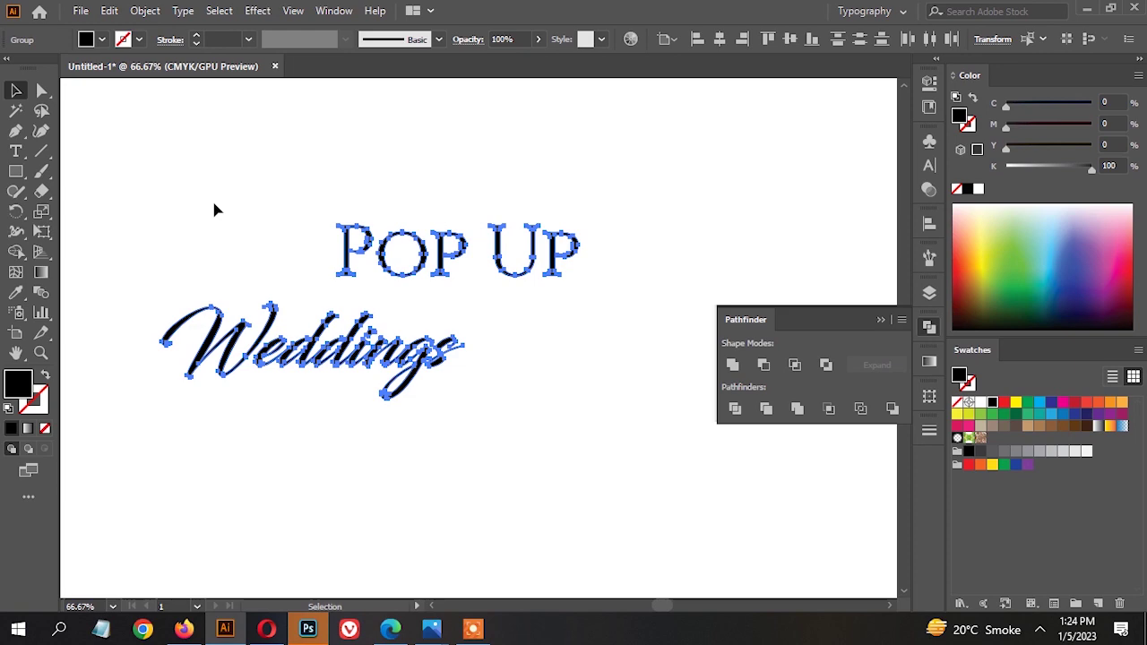
click(597, 394)
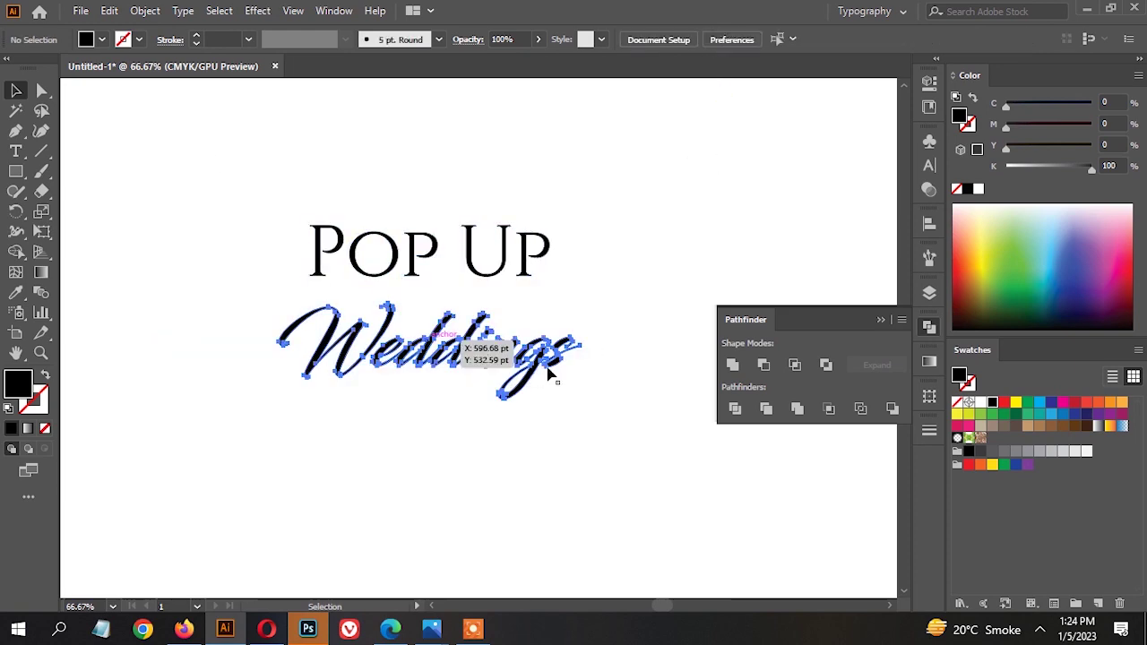
- Scale the "Weddings" lettering down to about half its width and place it centred just below "Pop Up"
click(466, 341)
key(e)
drag(579, 400, 494, 312)
key(v)
click(548, 274)
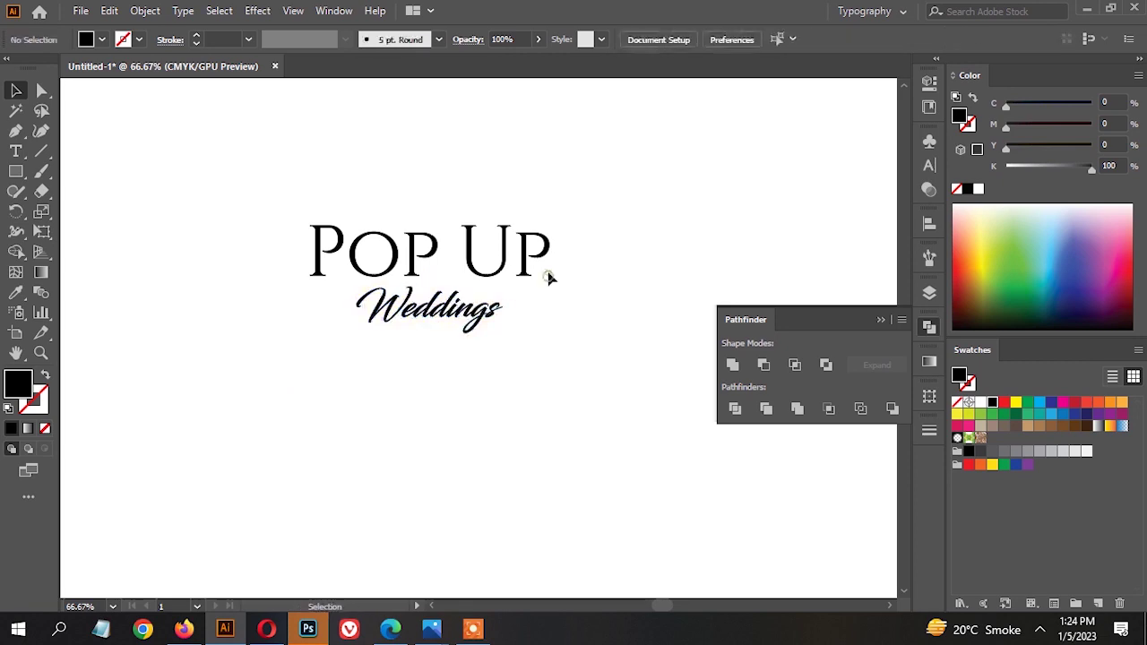
- Close the gap between "Pop" and "Up" to form "PopUp", and align it with "Weddings" on their horizontal centres
scroll(498, 269, up, 1)
double_click(498, 269)
drag(404, 235, 432, 226)
key(Escape)
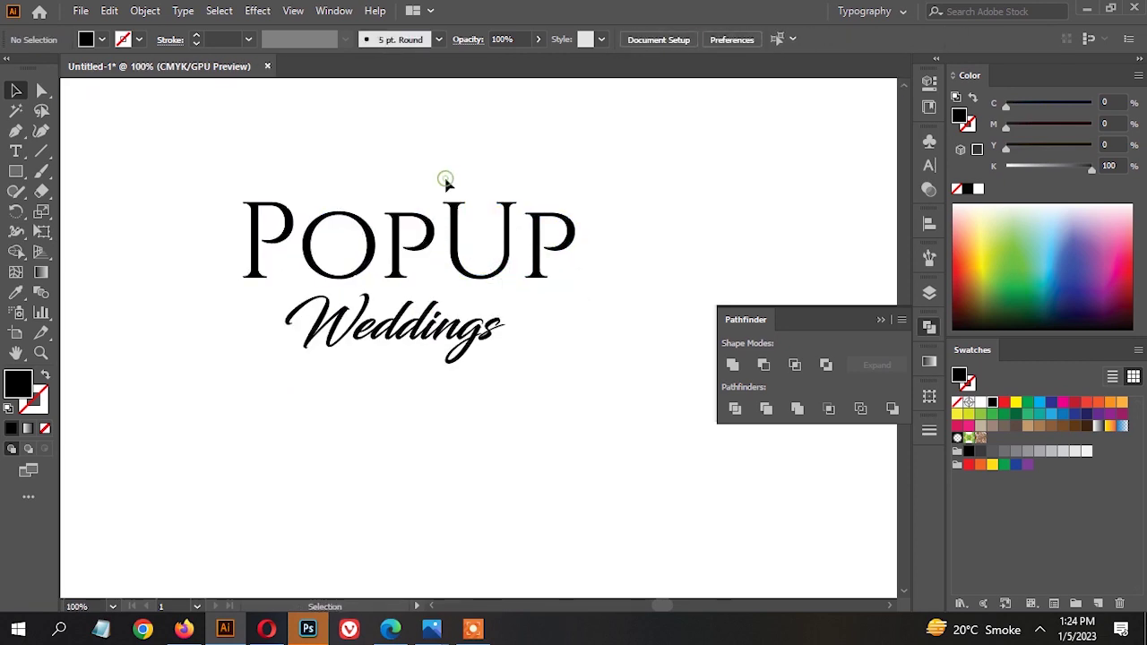
scroll(445, 182, down, 1)
drag(477, 286, 297, 187)
click(676, 107)
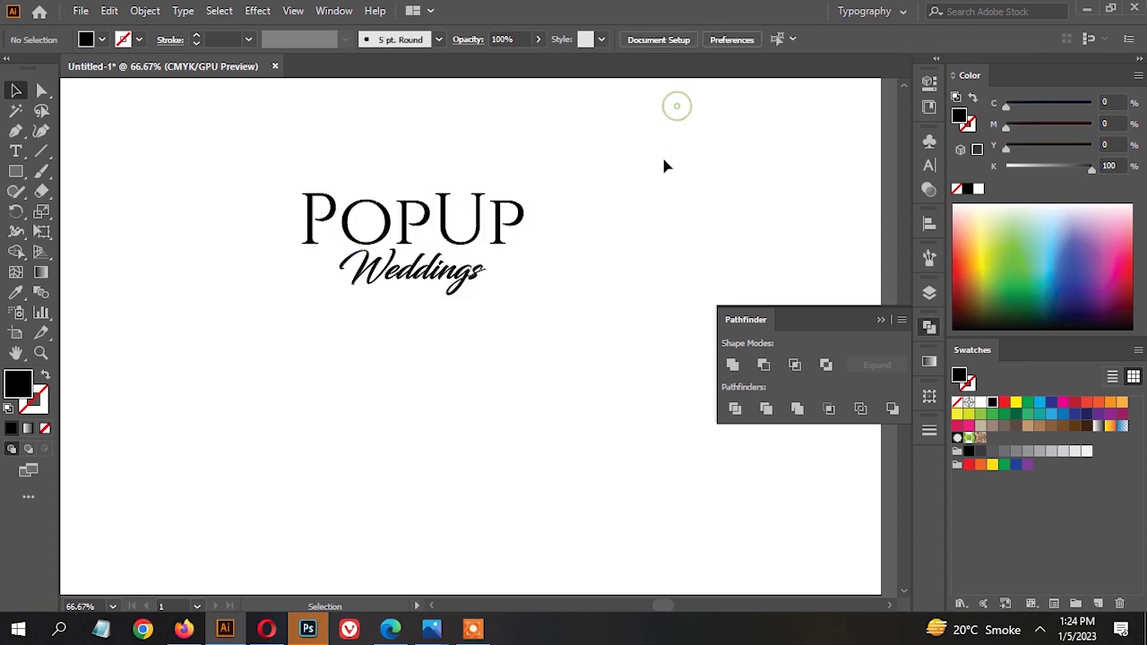
- Nudge the "PopUp" lettering slightly right, and fine-tune the position of "Weddings" beneath it
scroll(455, 238, up, 2)
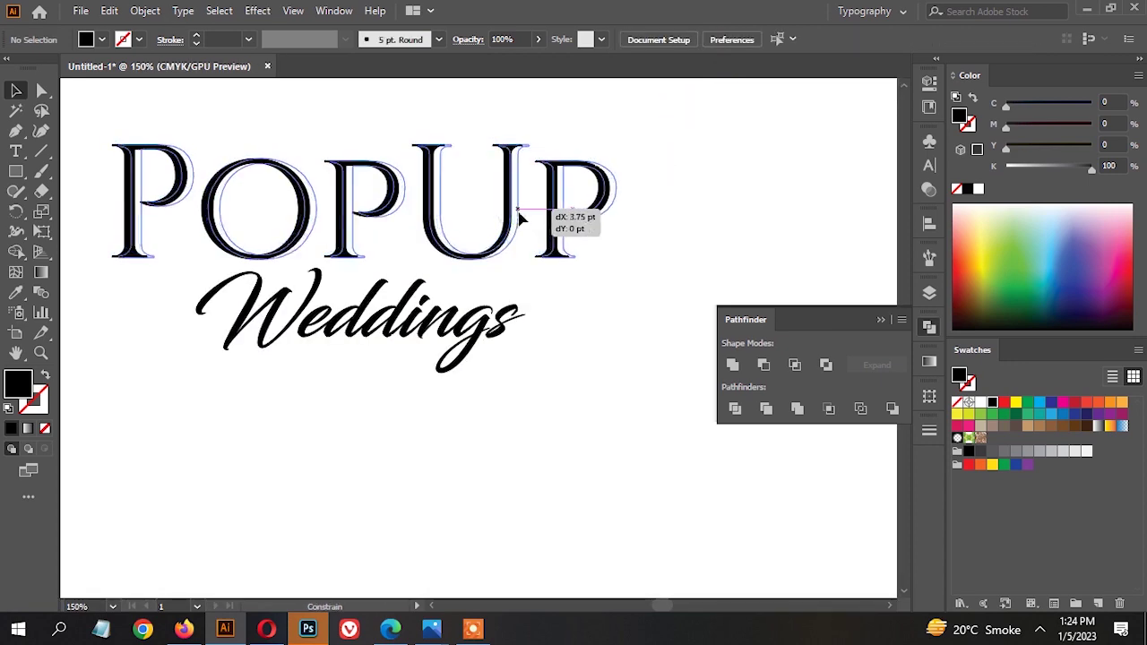
click(524, 218)
click(613, 298)
scroll(607, 304, down, 2)
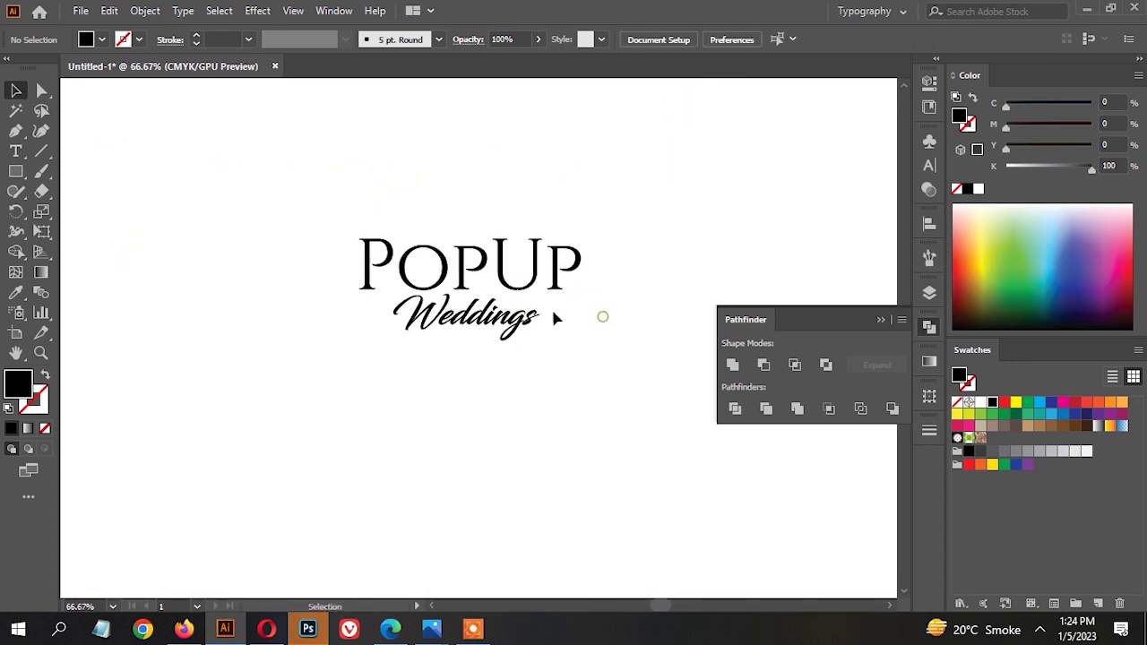
scroll(491, 308, up, 3)
drag(609, 345, 599, 344)
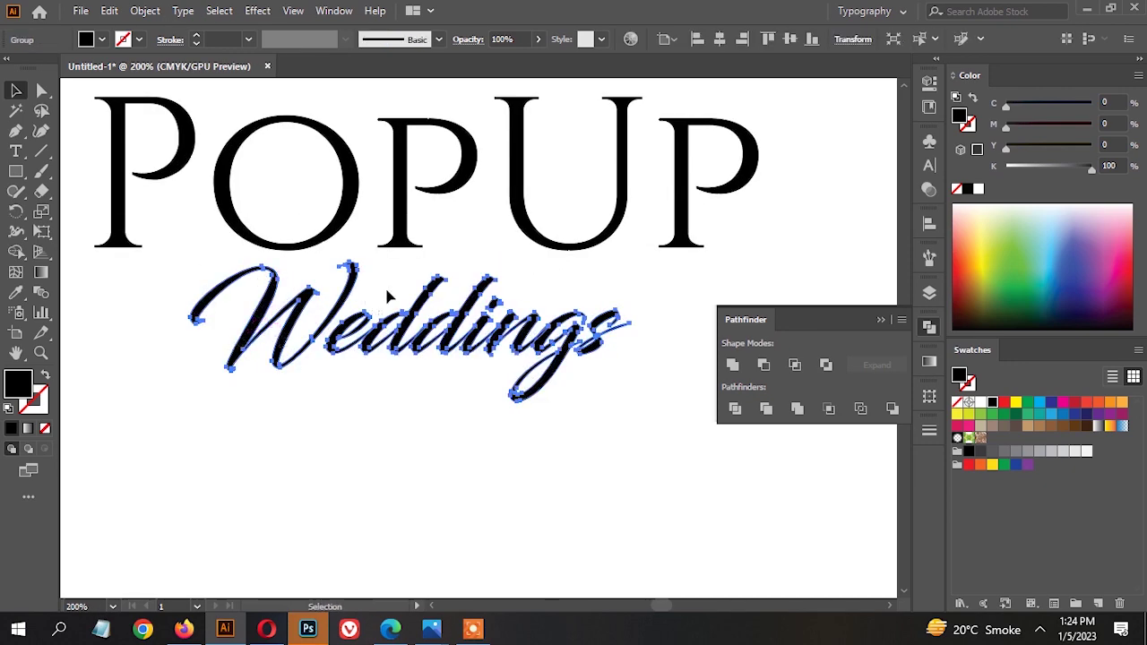
scroll(386, 289, down, 2)
click(551, 286)
scroll(558, 289, down, 2)
scroll(584, 277, up, 1)
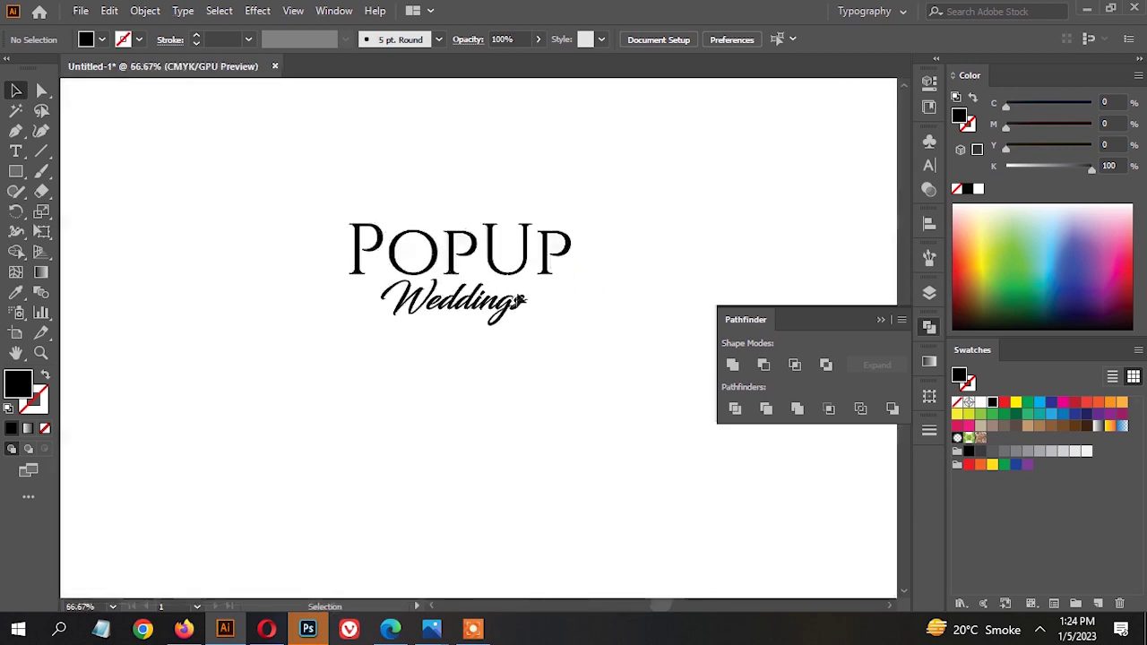
- Draw a black triangle about 316 × 274 pt over the lettering with the Polygon tool
drag(22, 177, 85, 231)
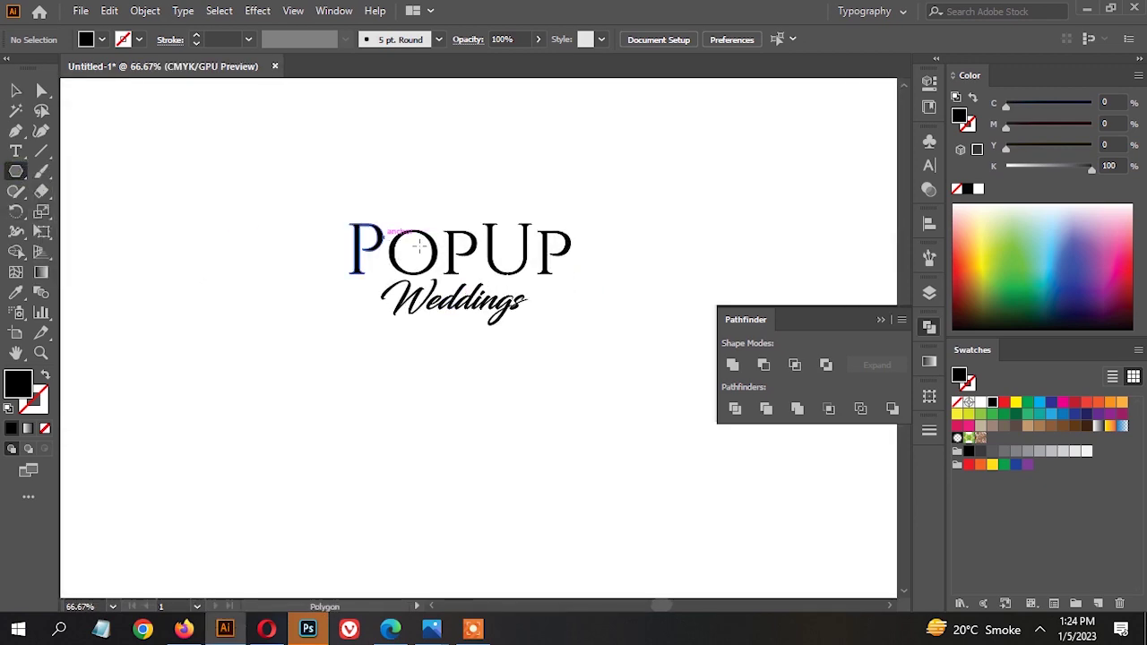
drag(435, 234, 555, 311)
key(Down)
key(Down)
key(Down)
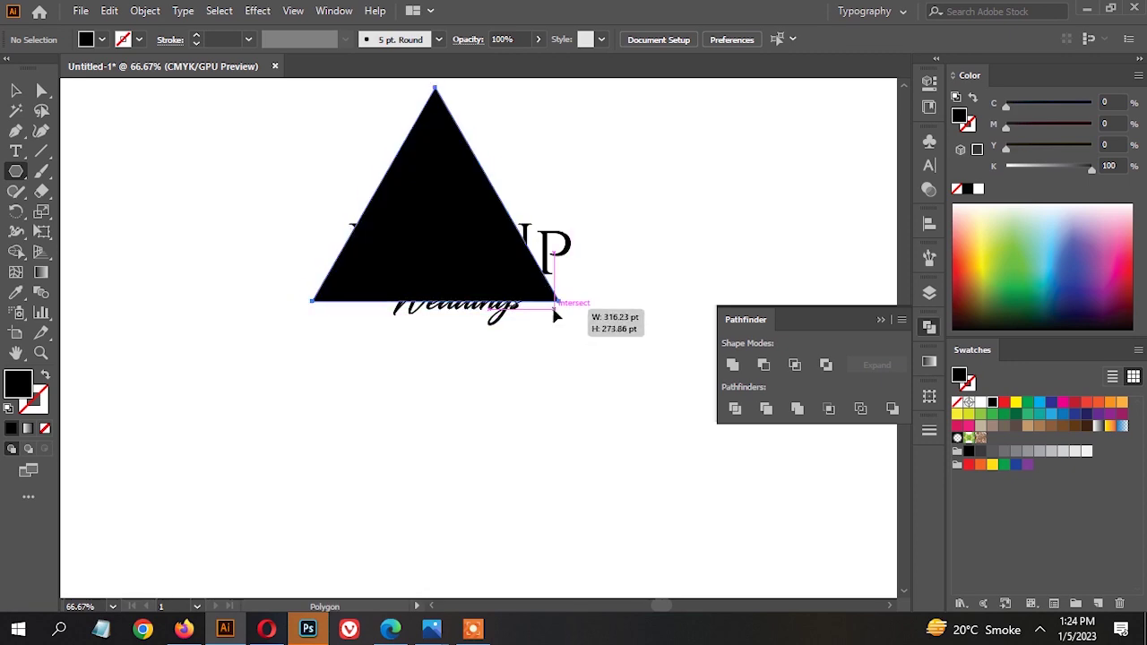
- Align the triangle, "PopUp" and "Weddings" on their horizontal centres
key(v)
drag(503, 341, 511, 348)
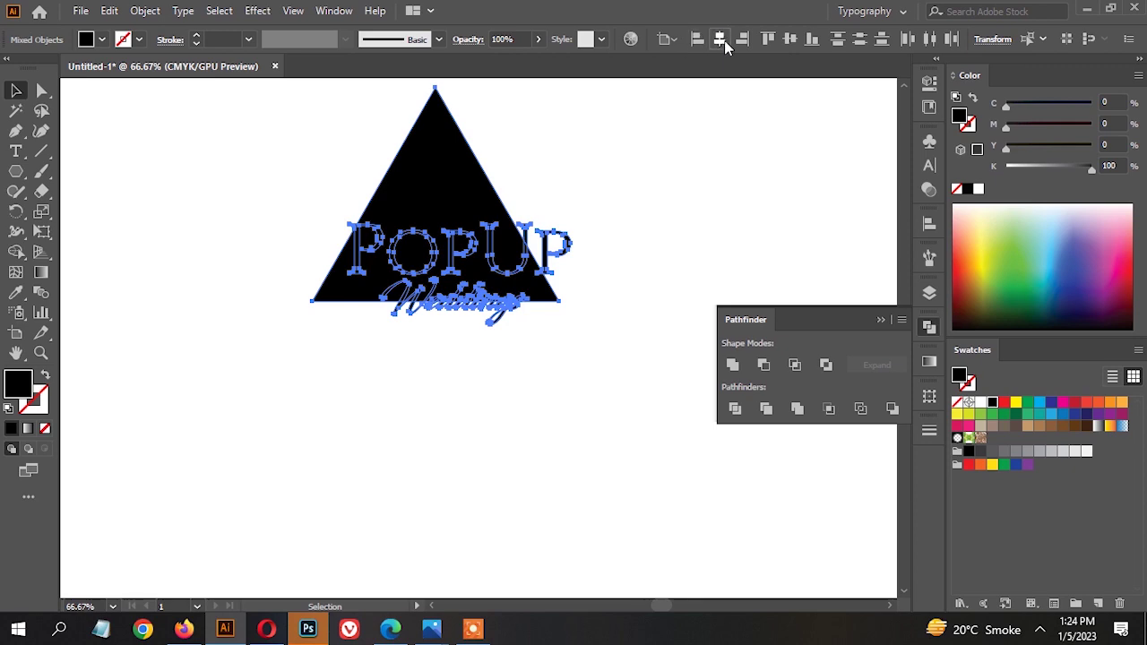
click(721, 40)
click(630, 148)
- Swap the triangle's fill and stroke, giving it no fill and a black outline
click(469, 190)
drag(422, 174, 419, 198)
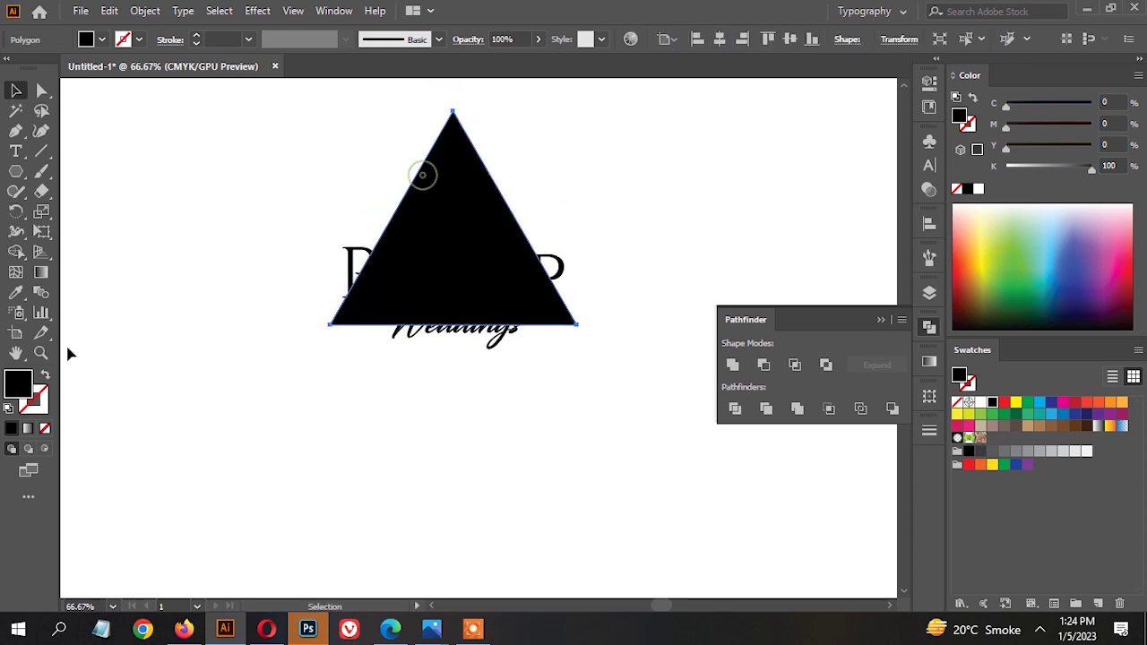
click(45, 378)
- Flatten the triangle by lowering its apex, and enlarge it from its centre until its base is wider than "PopUp"
key(e)
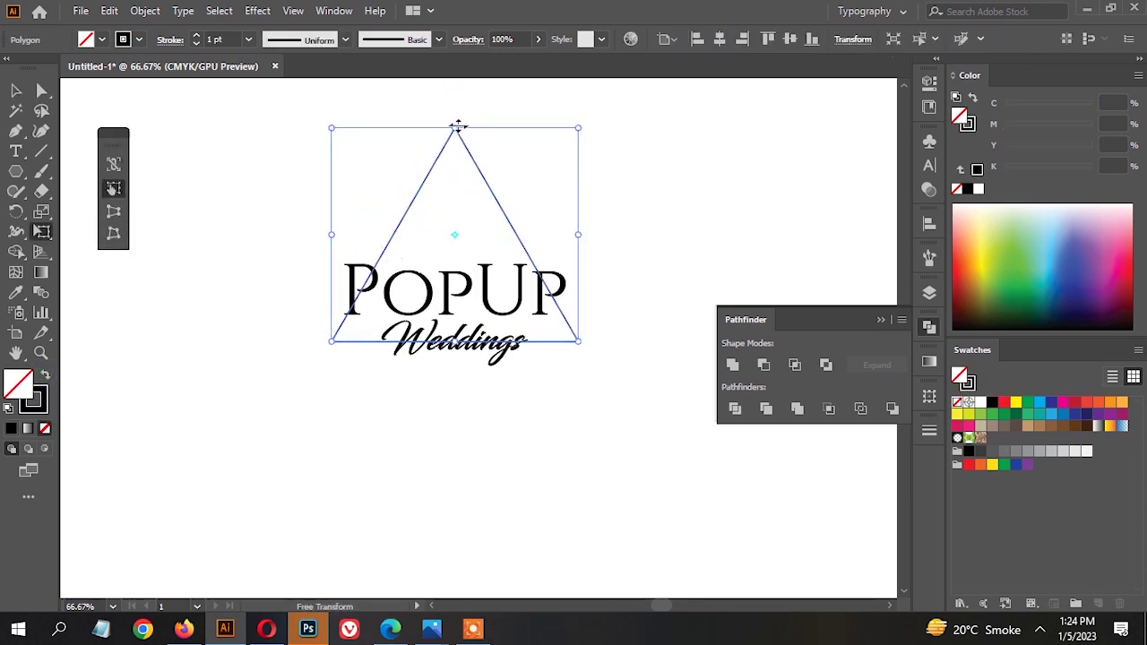
drag(456, 123, 461, 172)
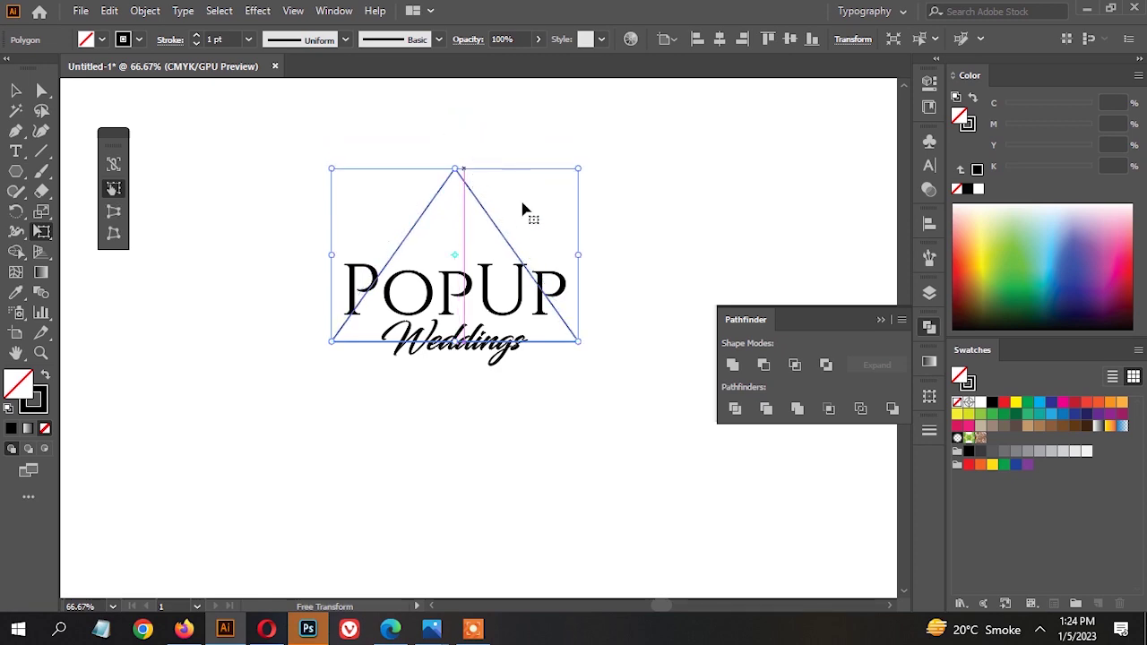
key(v)
key(e)
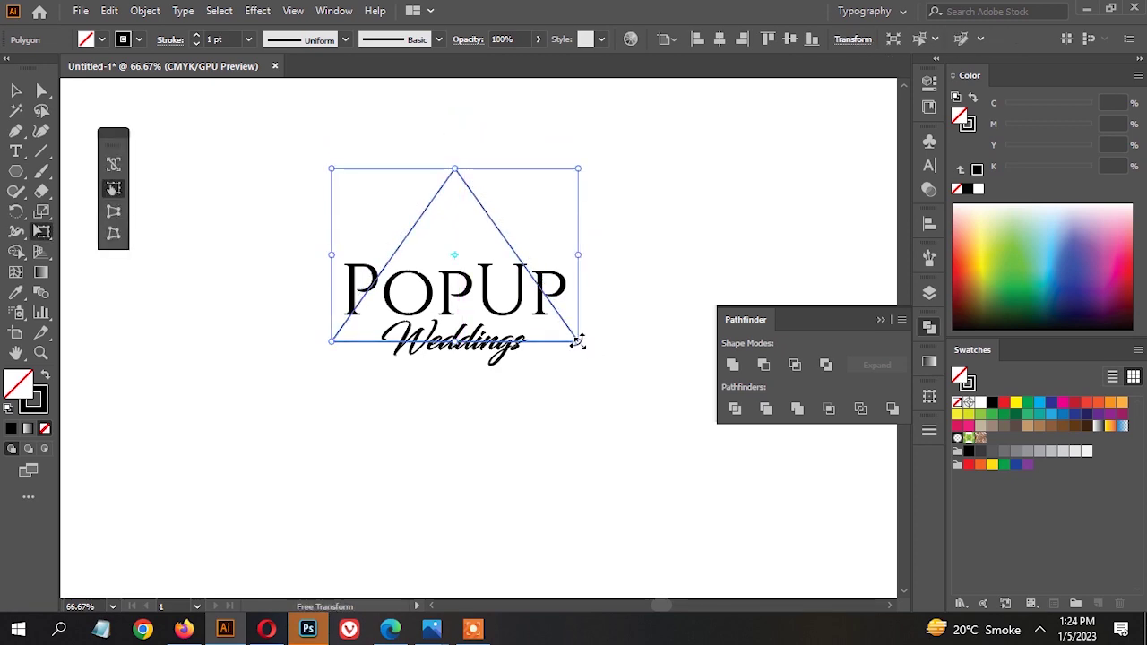
mouse_move(578, 341)
mouse_down()
mouse_move(600, 357)
mouse_move(580, 353)
mouse_up()
key(v)
click(577, 362)
click(635, 284)
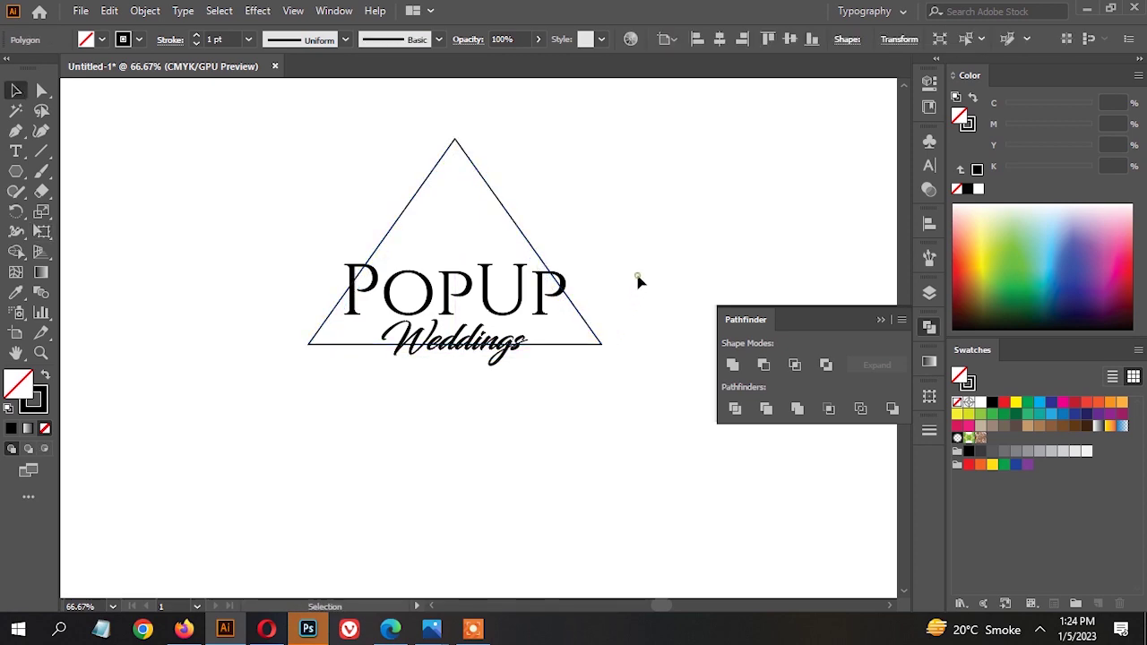
- Move the "PopUp" and "Weddings" lettering up so that both words sit above the triangle's base
drag(540, 296, 540, 276)
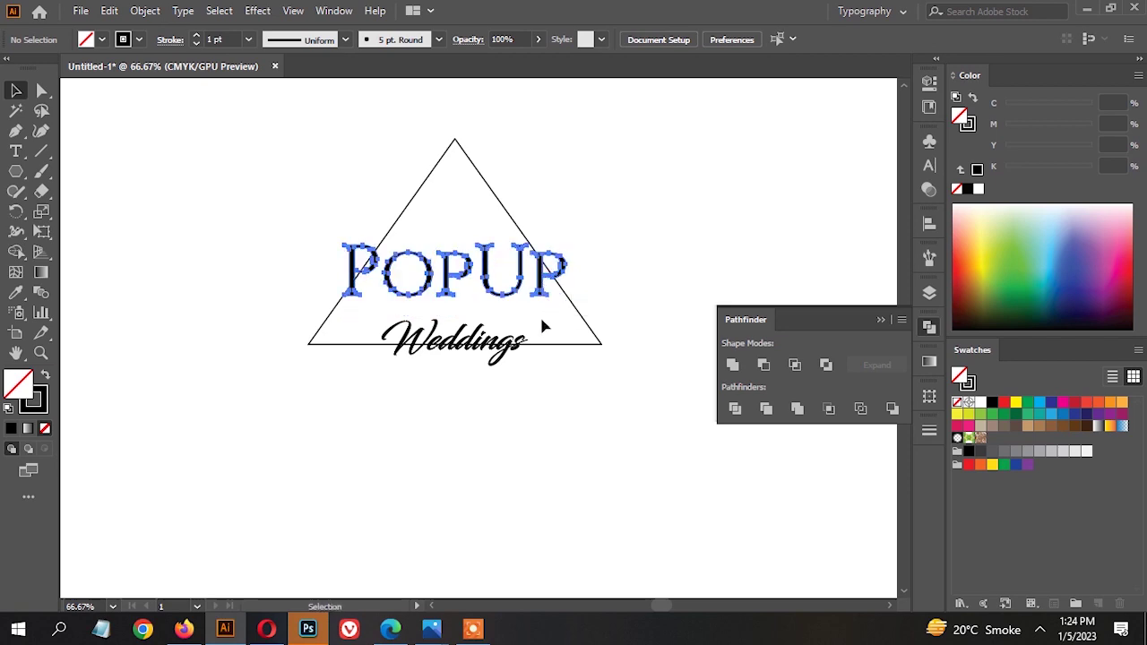
drag(522, 342, 484, 253)
click(593, 327)
key(ctrl+z)
drag(460, 207, 511, 224)
drag(522, 289, 527, 278)
- Enlarge "PopUp" and "Weddings" together slightly with Free Transform, keeping "PopUp" narrower than the triangle's base
key(e)
drag(577, 336, 583, 337)
key(v)
click(665, 260)
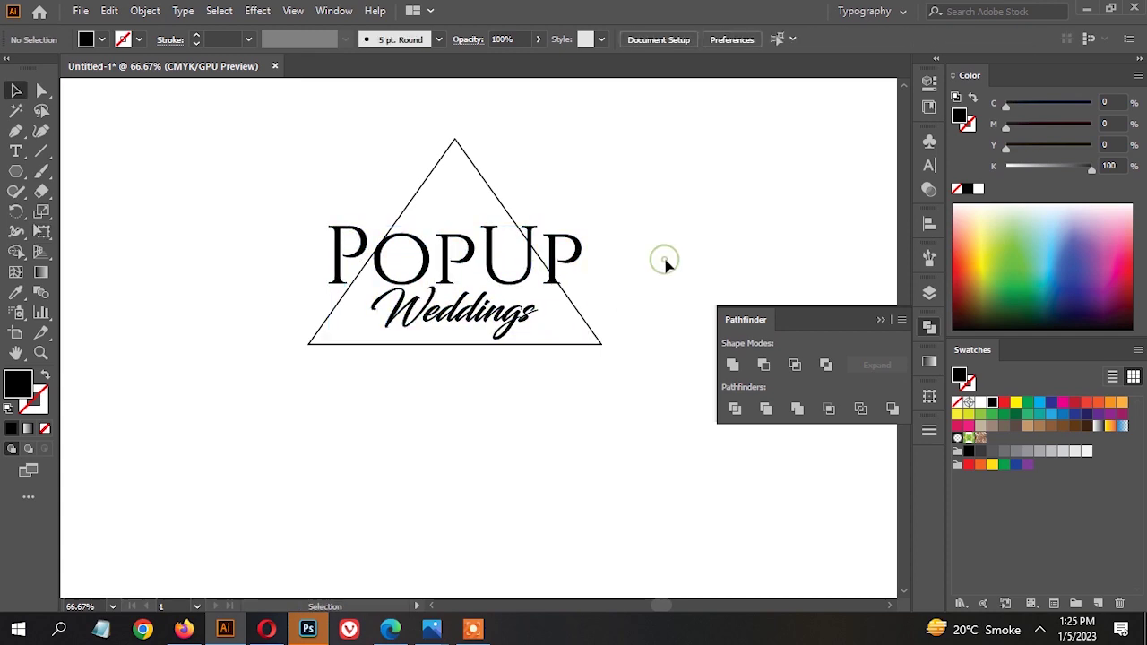
scroll(597, 321, up, 1)
scroll(579, 335, down, 1)
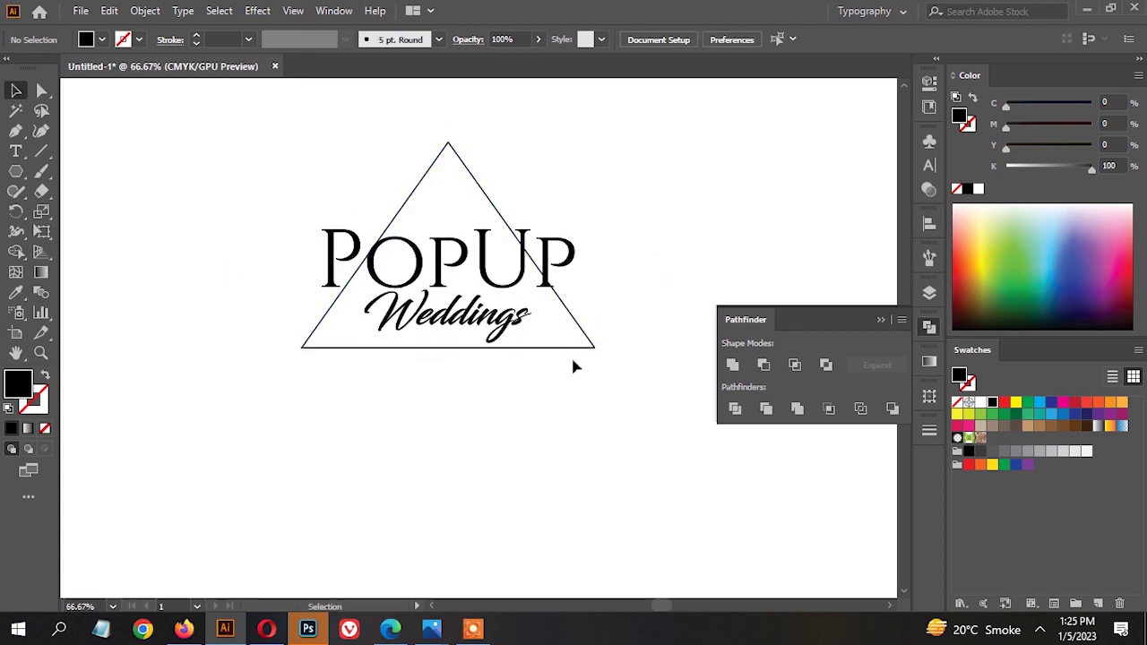
- Try a heavier 5 pt stroke on the triangle outline
click(568, 348)
click(196, 36)
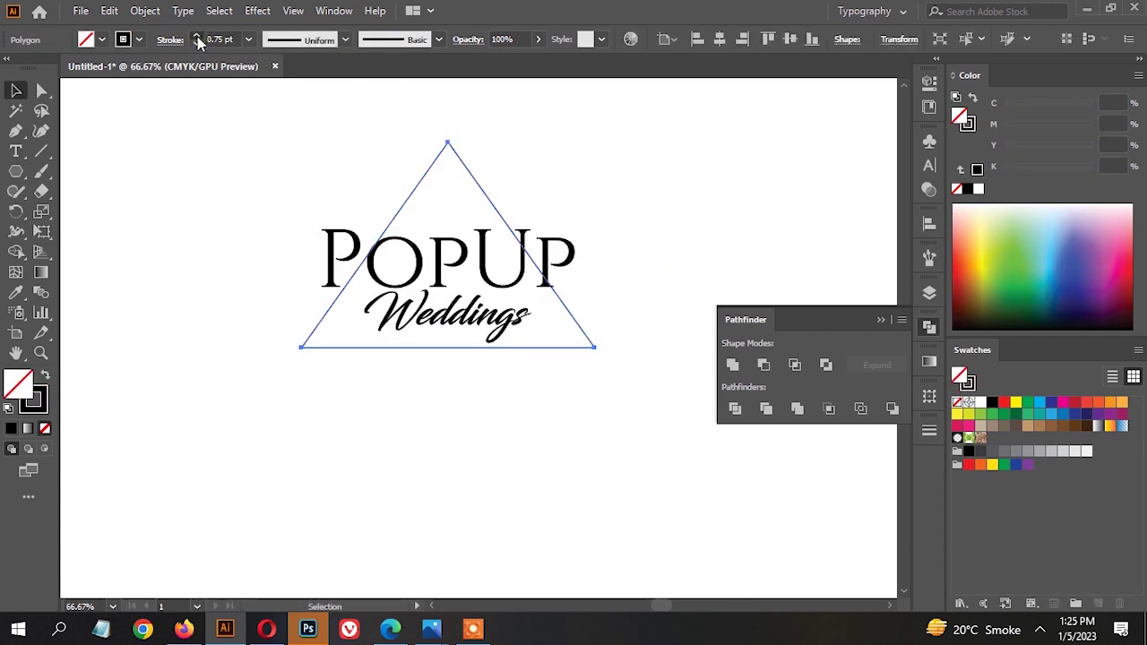
click(196, 36)
click(196, 36)
click(196, 35)
click(197, 36)
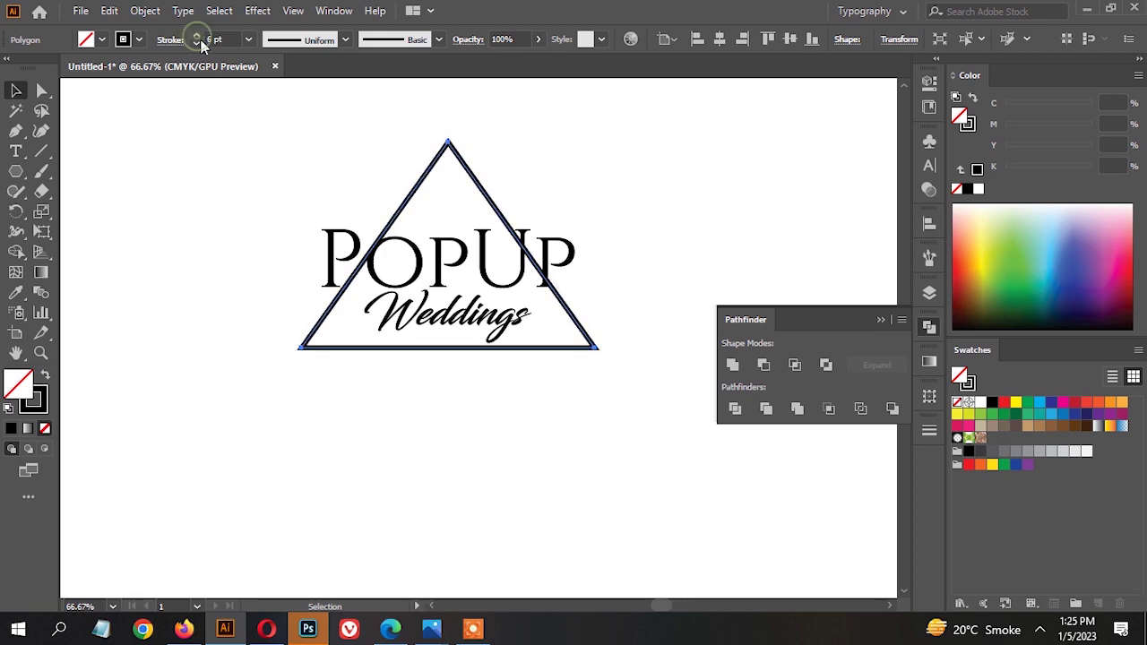
click(418, 206)
scroll(515, 182, up, 1)
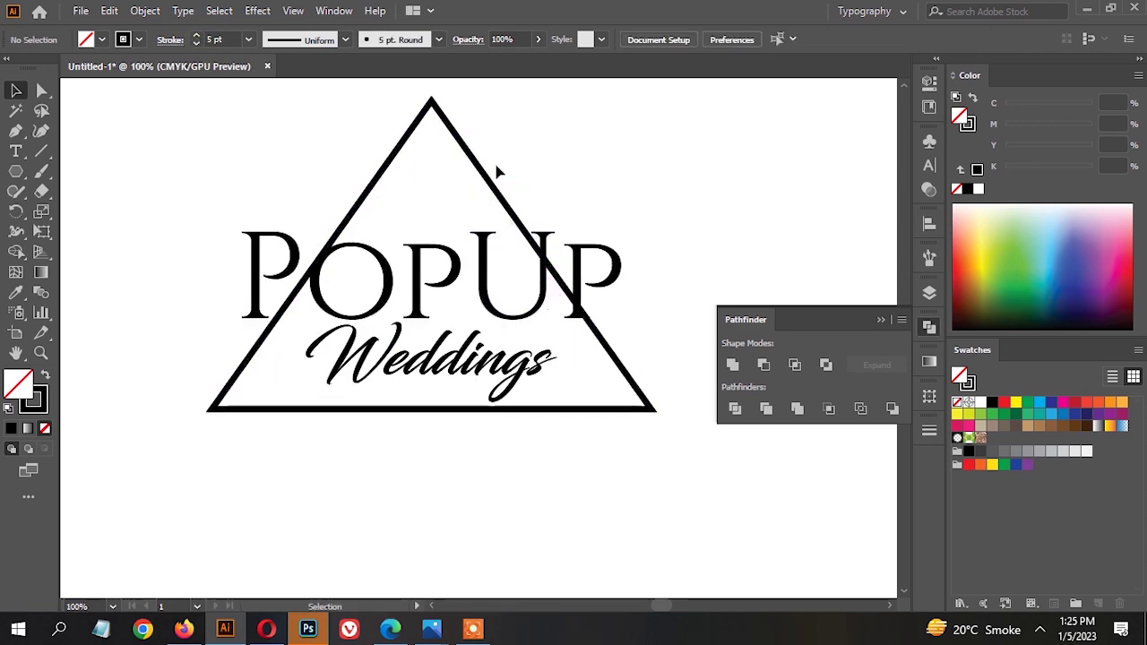
- Try the triangle's outline at a stroke weight of 9 pt
click(498, 169)
click(199, 44)
click(199, 37)
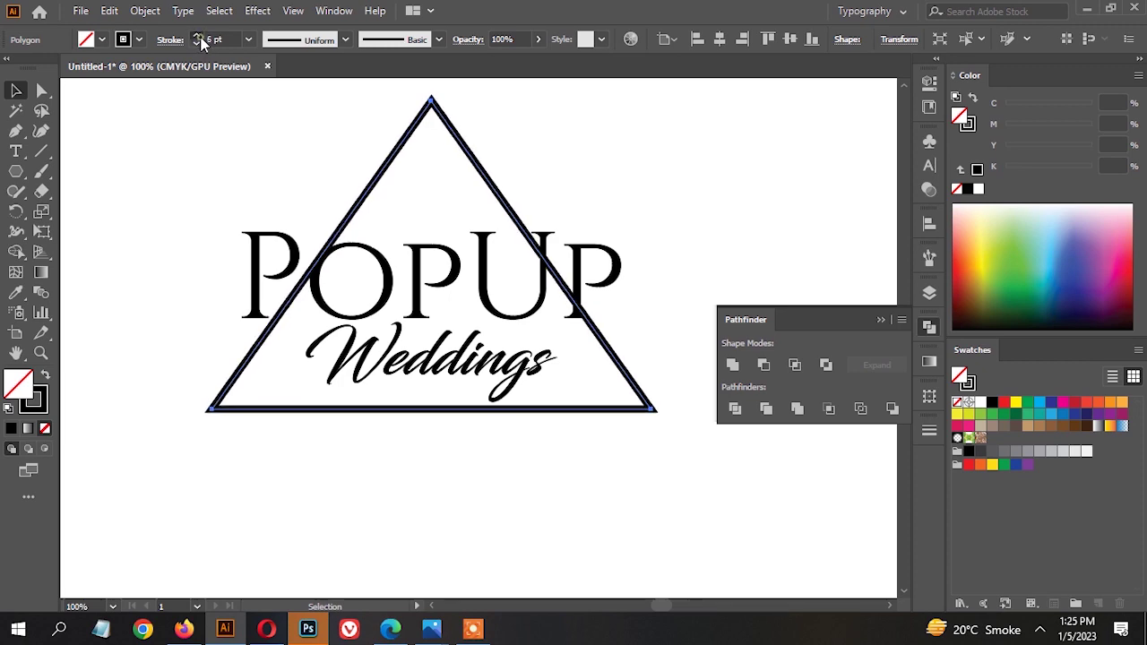
click(197, 37)
click(197, 37)
click(197, 37)
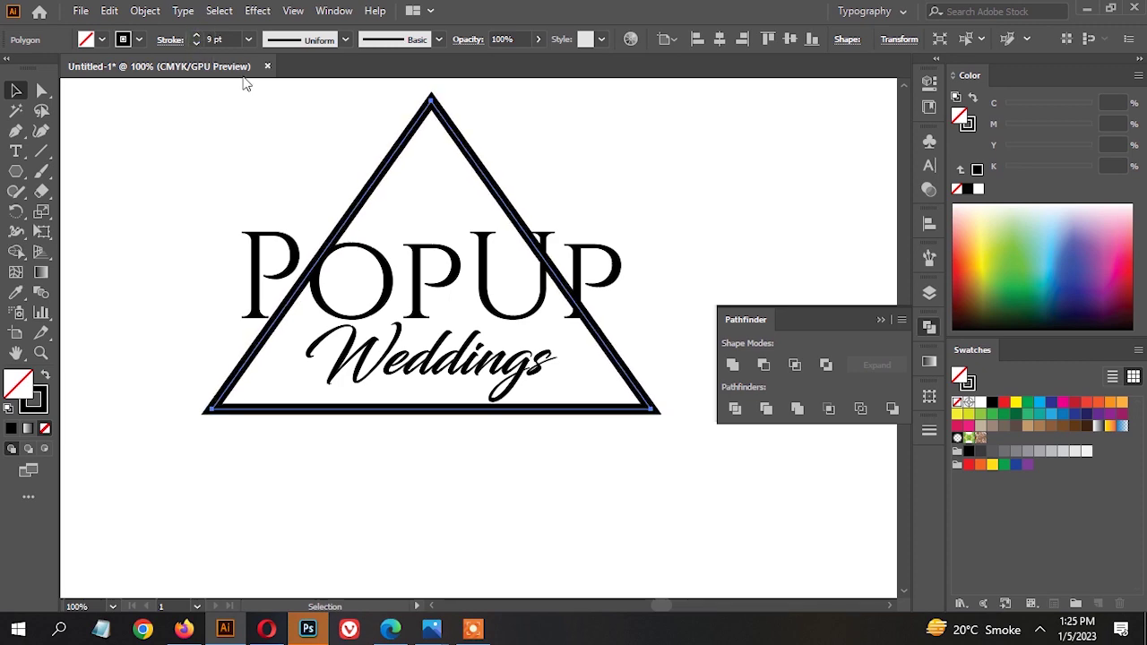
- Set the triangle's stroke weight to 4 pt
click(197, 44)
click(197, 44)
click(197, 44)
click(197, 43)
click(198, 44)
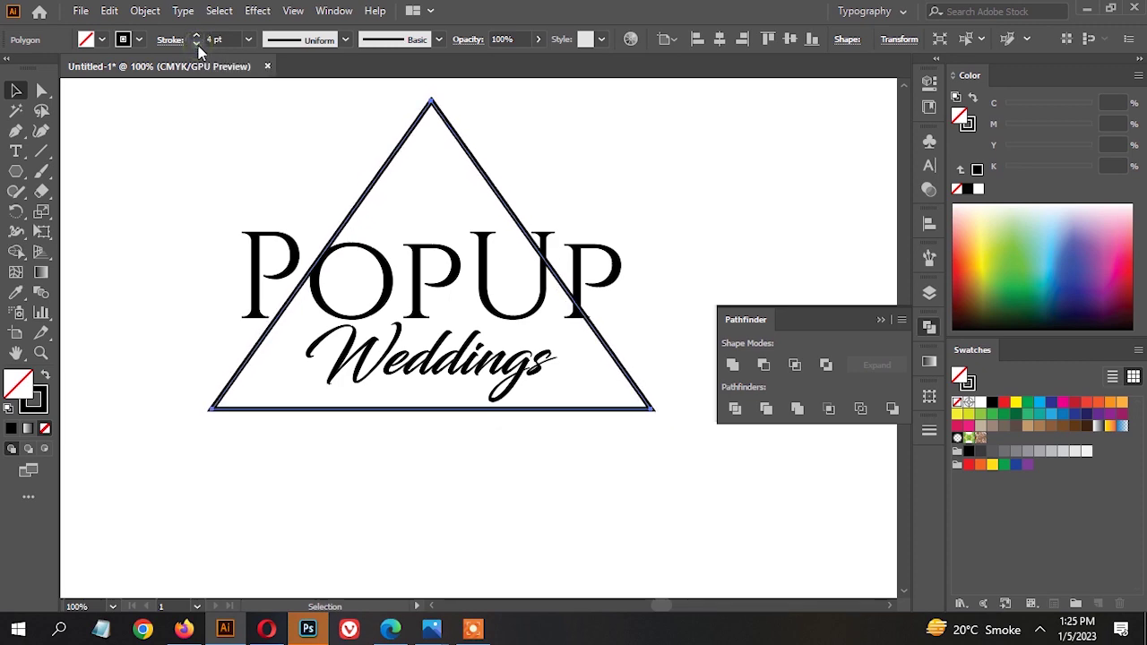
click(251, 103)
- Expand the triangle's stroke into a filled shape, accepting the default Expand options
drag(325, 132, 592, 189)
click(144, 10)
click(206, 201)
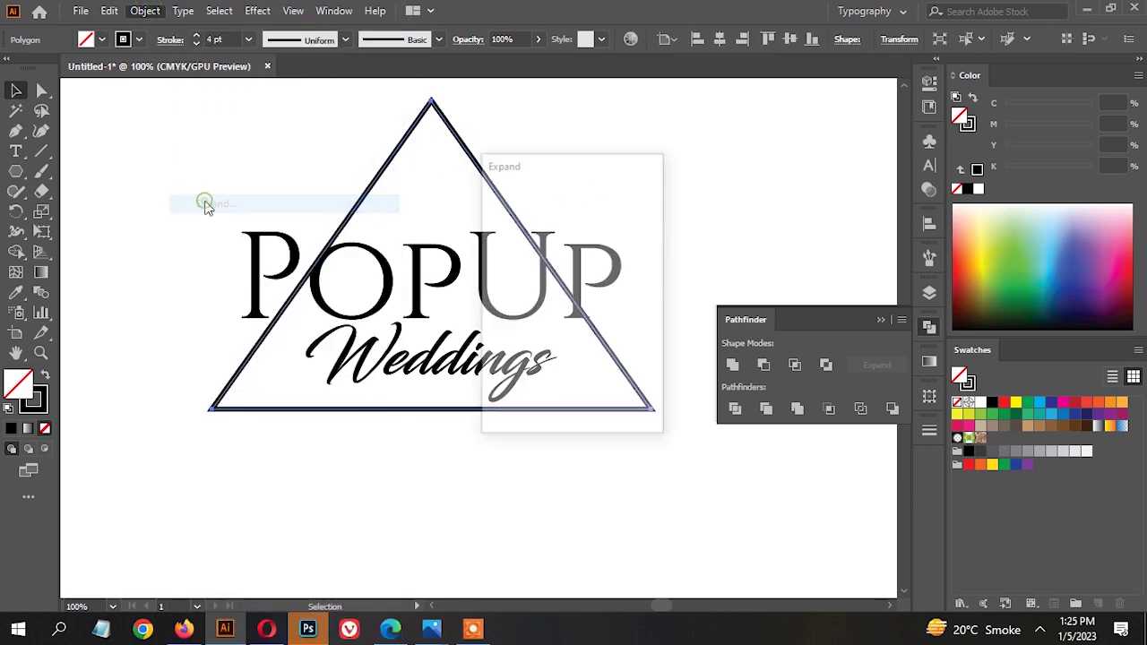
key(Return)
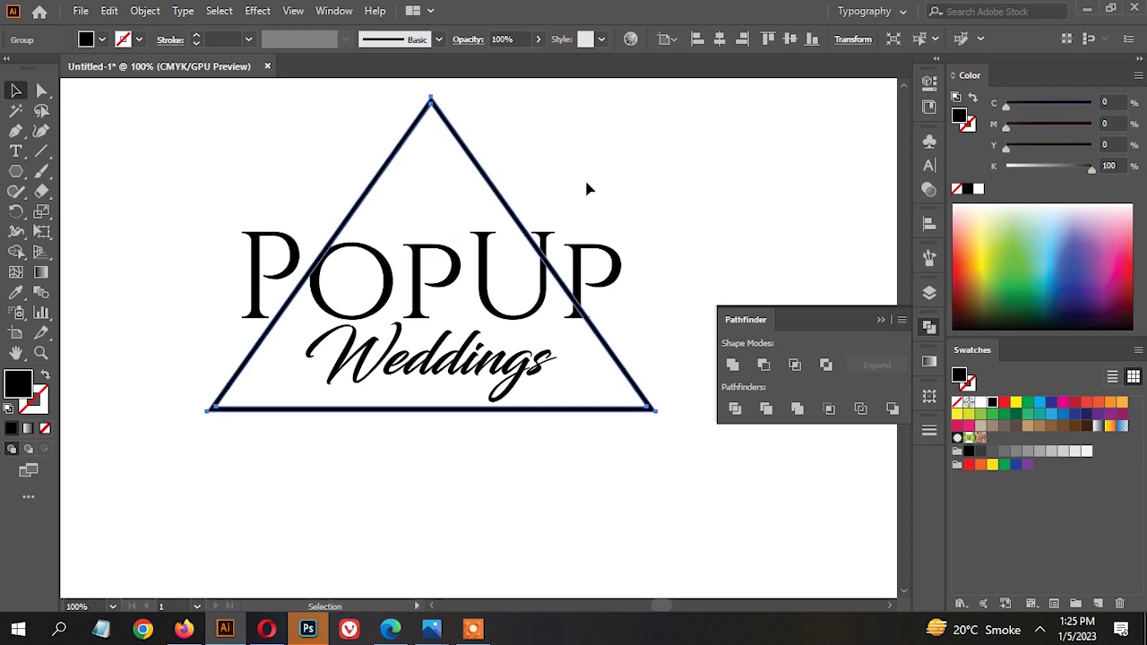
click(614, 174)
scroll(580, 184, down, 1)
drag(588, 169, 578, 176)
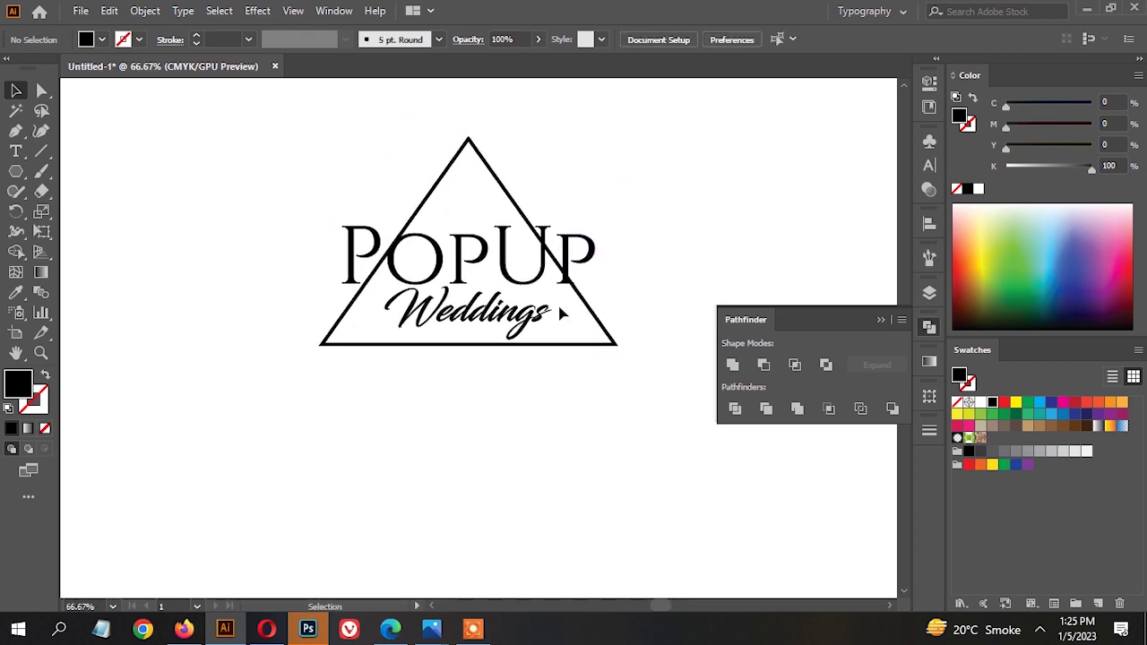
- Draw two horizontal lines across the triangle, one just below "PopUp" and a shorter one just above it
scroll(543, 267, up, 1)
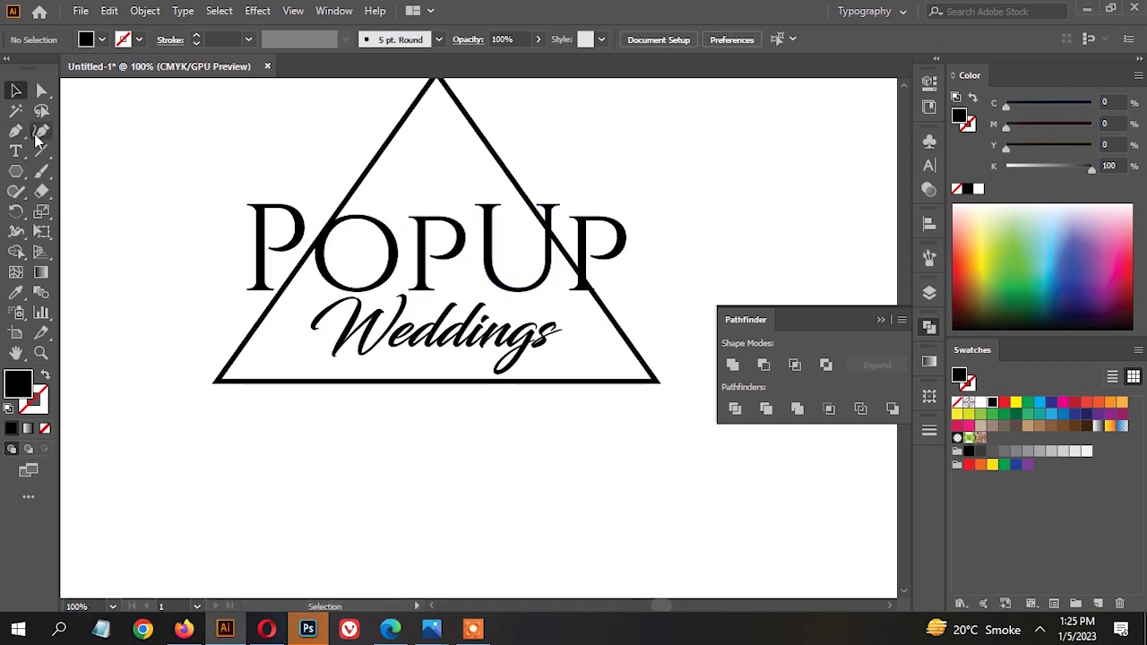
click(40, 149)
drag(222, 300, 709, 314)
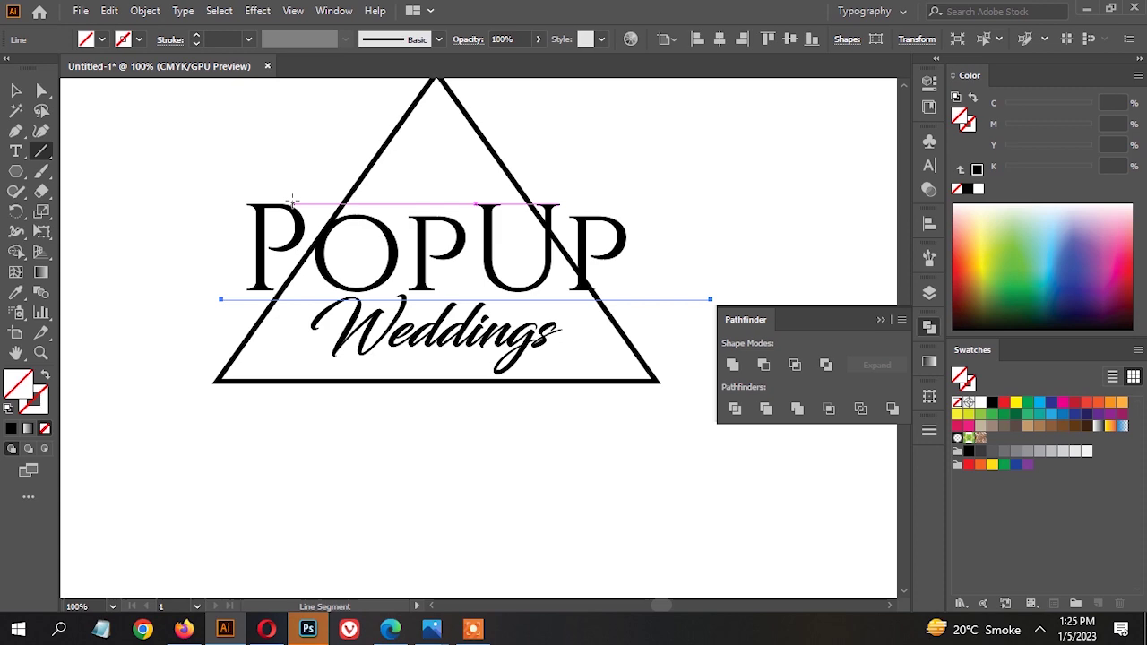
drag(293, 196, 579, 195)
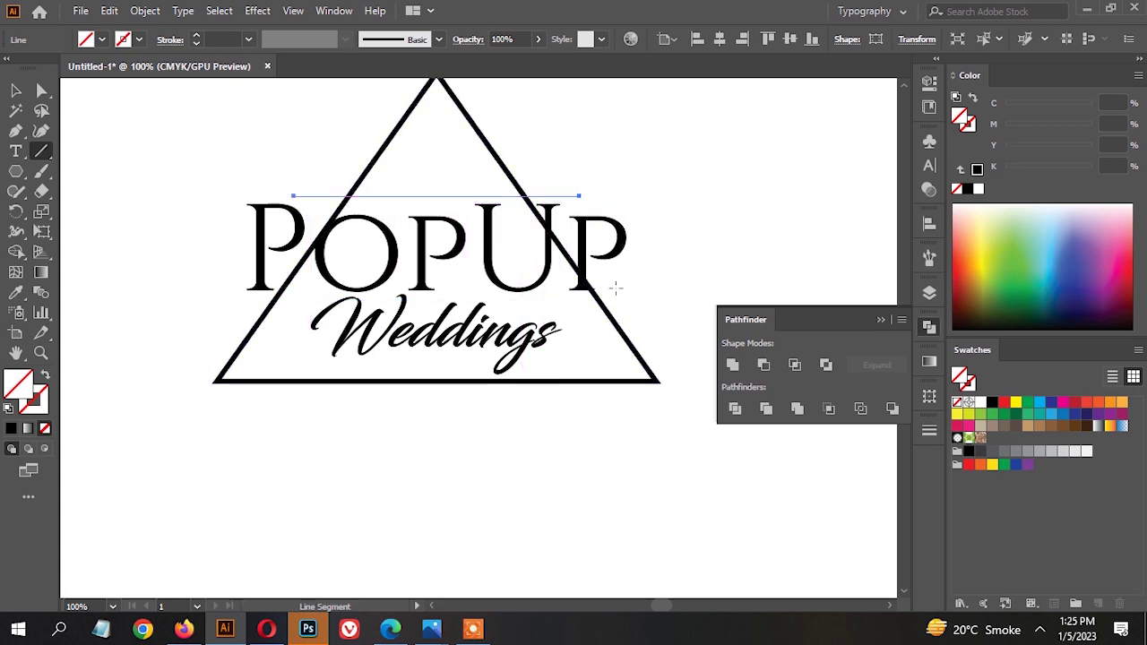
- Remove the triangle sides between the two horizontal lines with the Shape Builder tool, leaving a gap around "PopUp"
key(v)
shift+click(584, 300)
scroll(528, 213, up, 2)
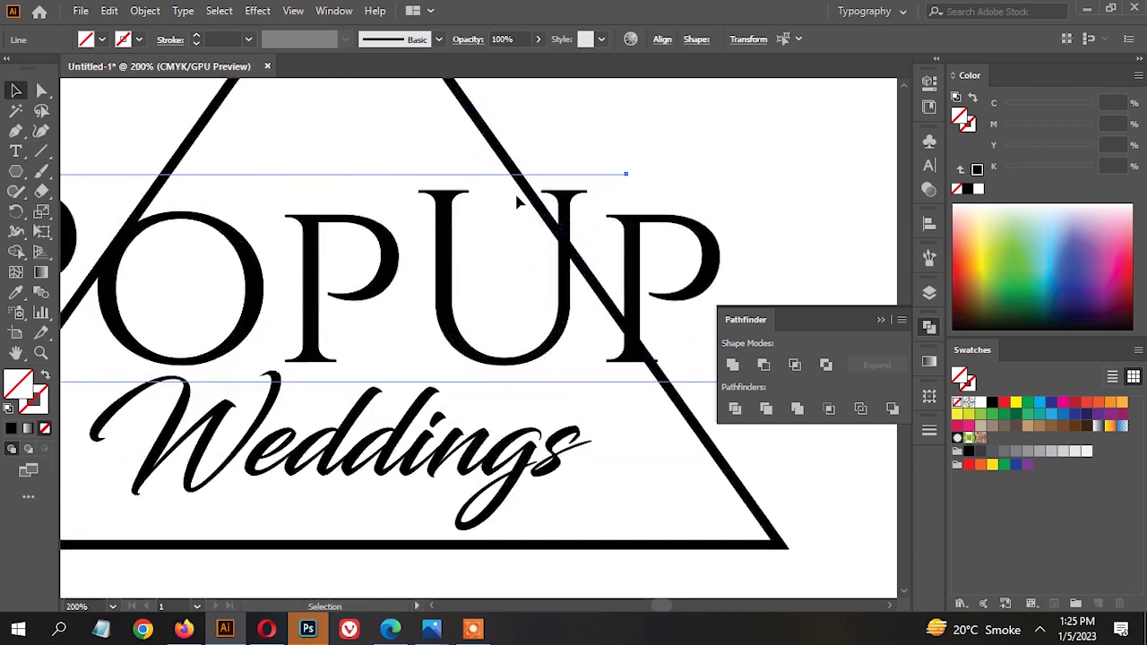
scroll(517, 197, up, 1)
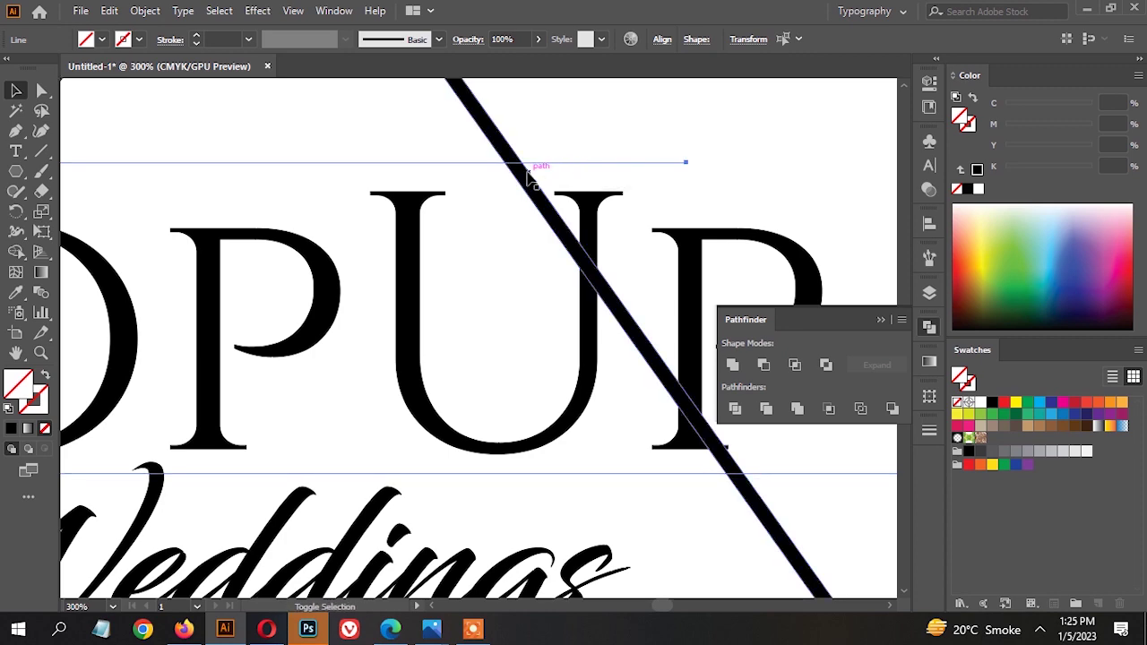
shift+click(520, 173)
scroll(524, 171, down, 4)
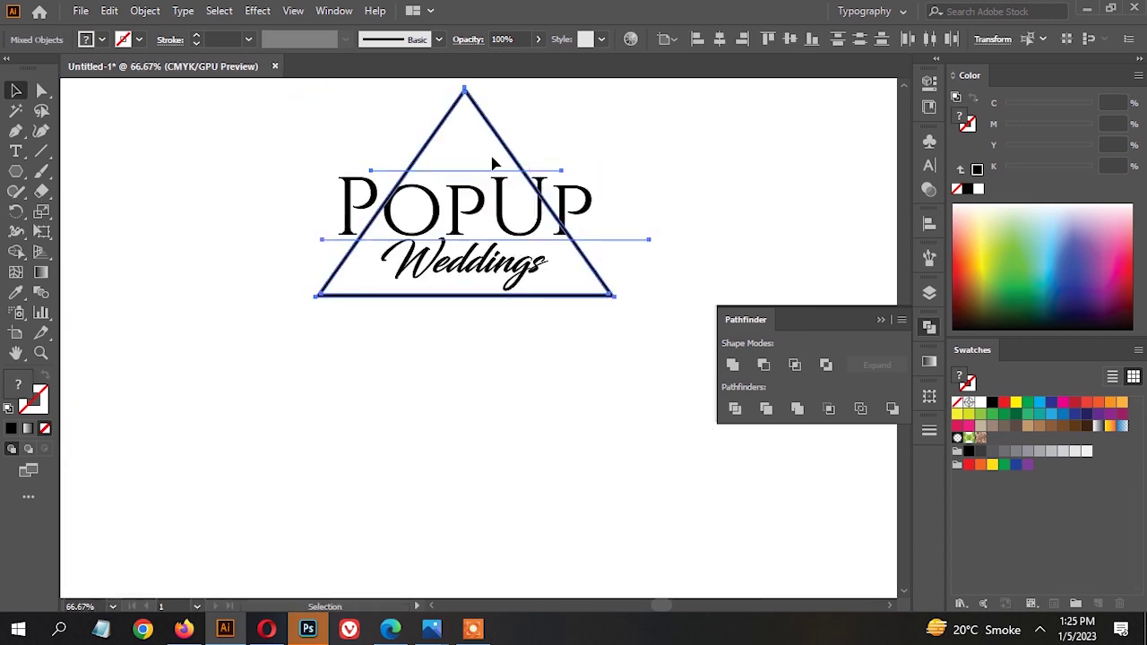
click(20, 251)
drag(16, 253, 85, 254)
drag(317, 214, 693, 220)
drag(599, 175, 602, 190)
key(v)
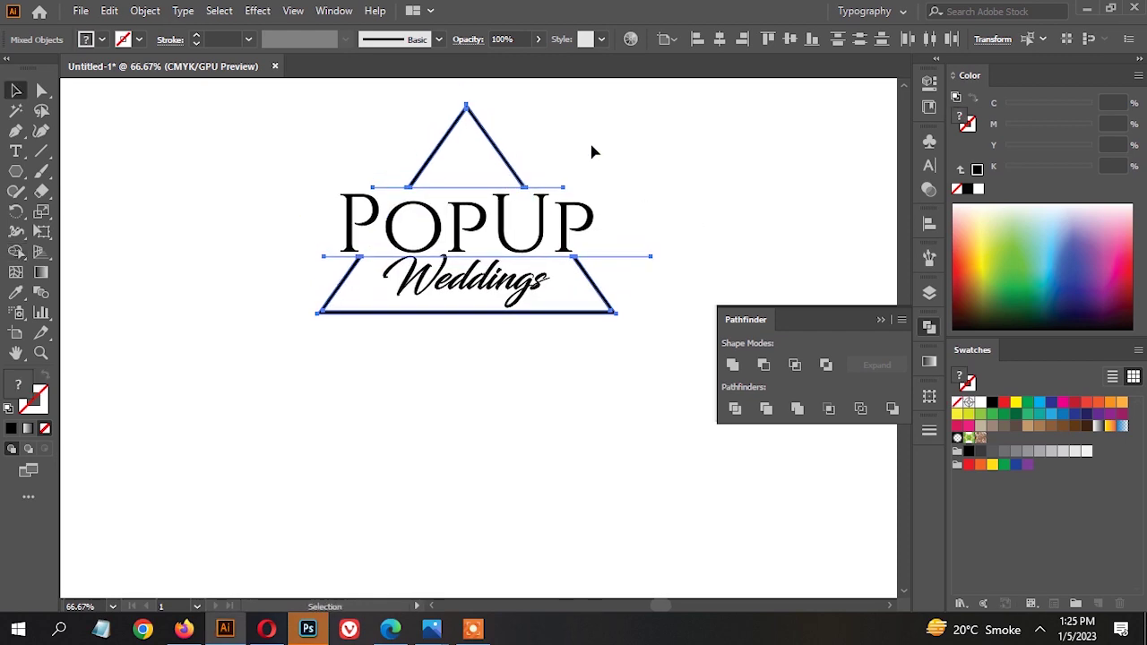
- Delete the two horizontal guide lines above and below "PopUp"
click(591, 146)
click(451, 184)
shift+click(542, 257)
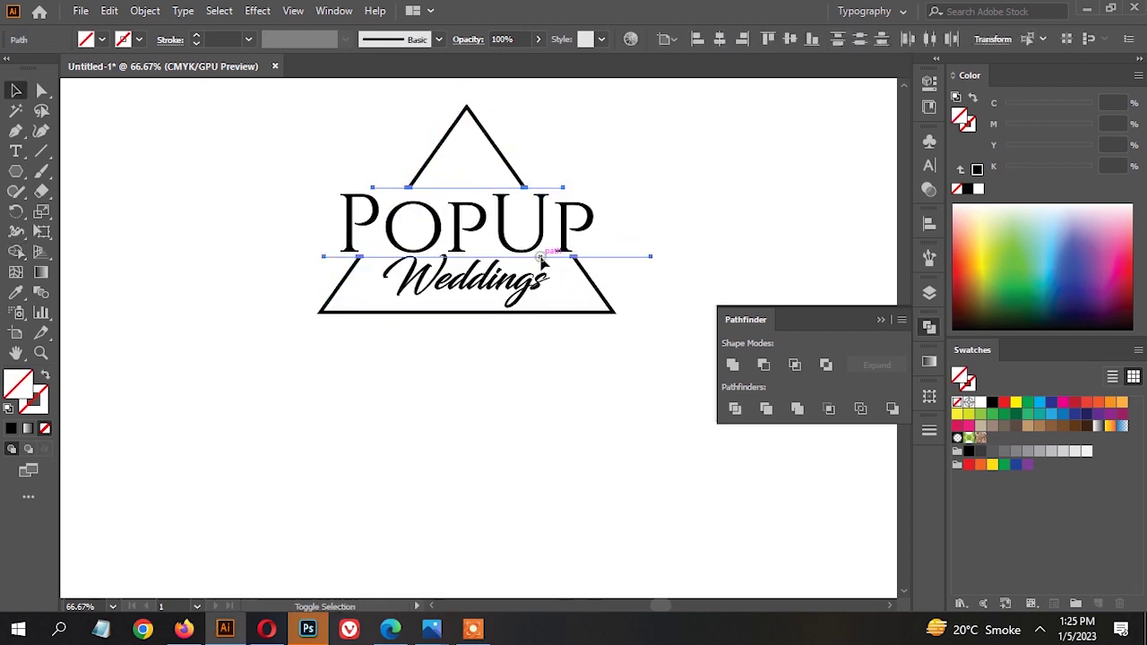
key(Delete)
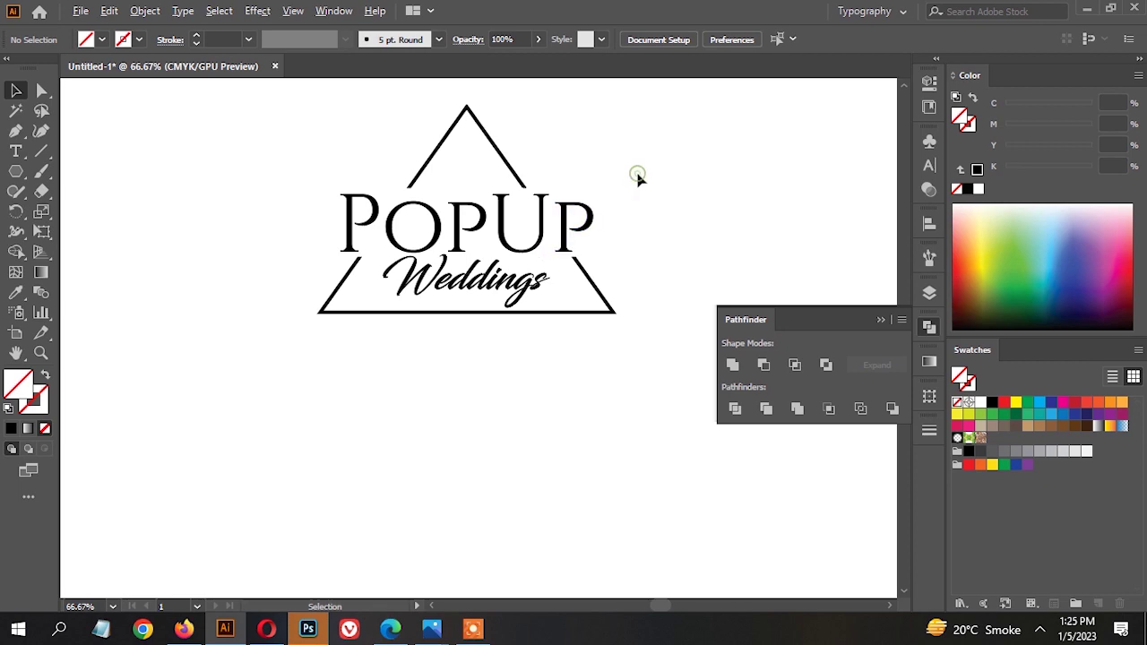
- Unite all parts of the logo into a single group
scroll(637, 175, down, 2)
scroll(629, 192, up, 3)
scroll(626, 187, down, 2)
drag(660, 181, 625, 208)
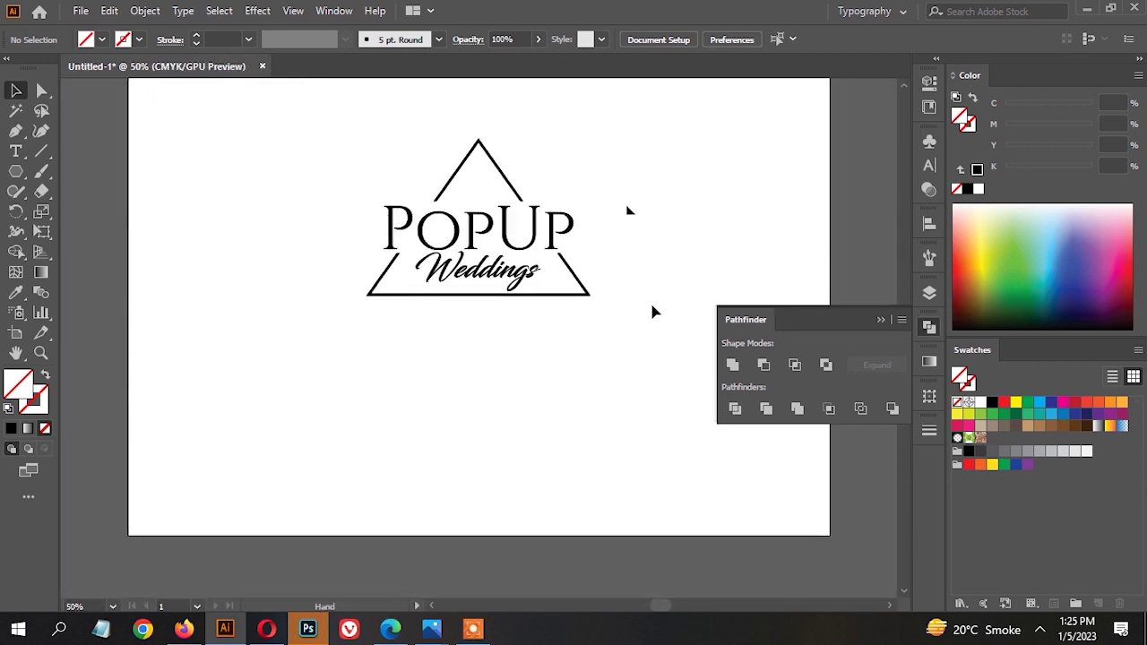
key(ctrl+a)
click(628, 218)
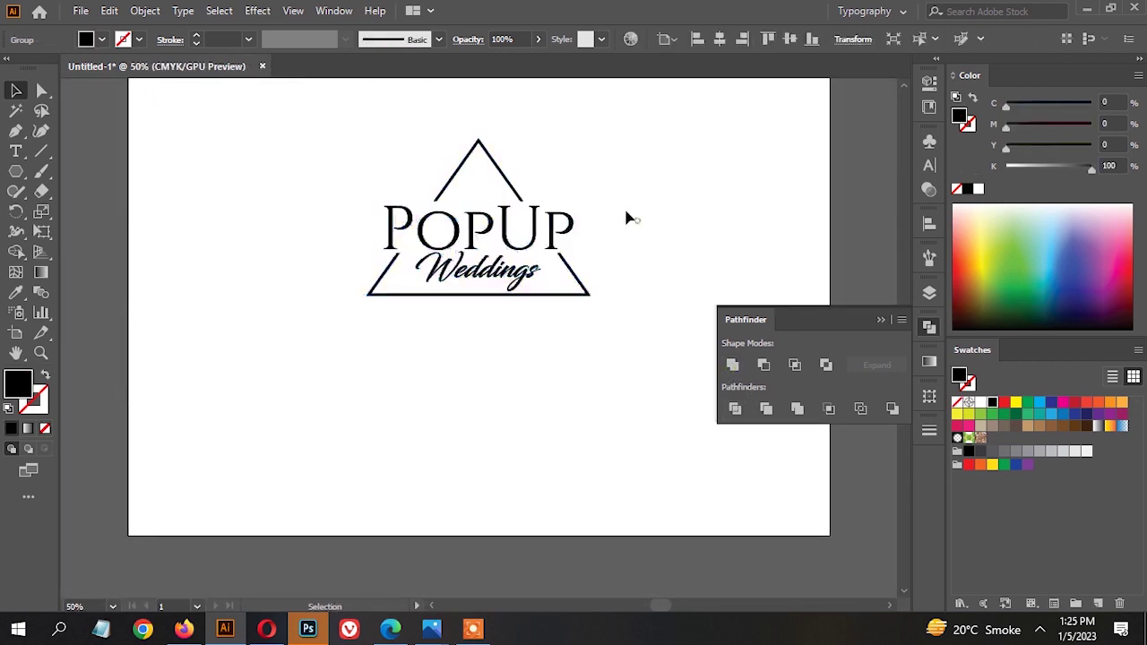
- Isolate the logo group and examine the letter shapes of "Weddings" up close
scroll(502, 254, up, 3)
click(568, 351)
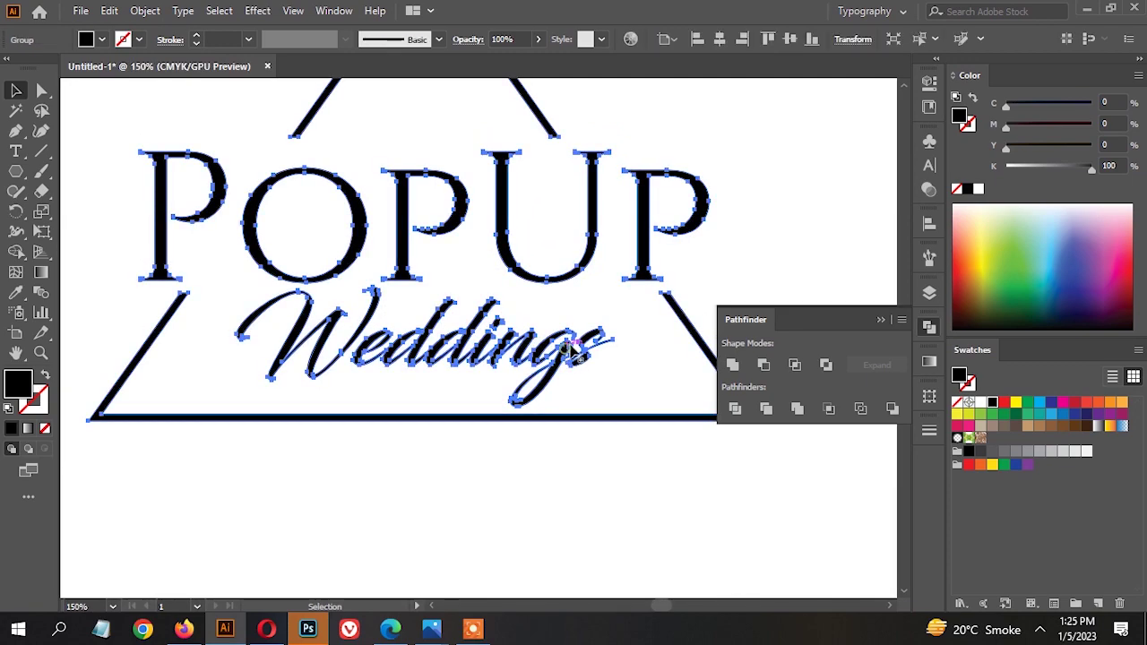
double_click(584, 359)
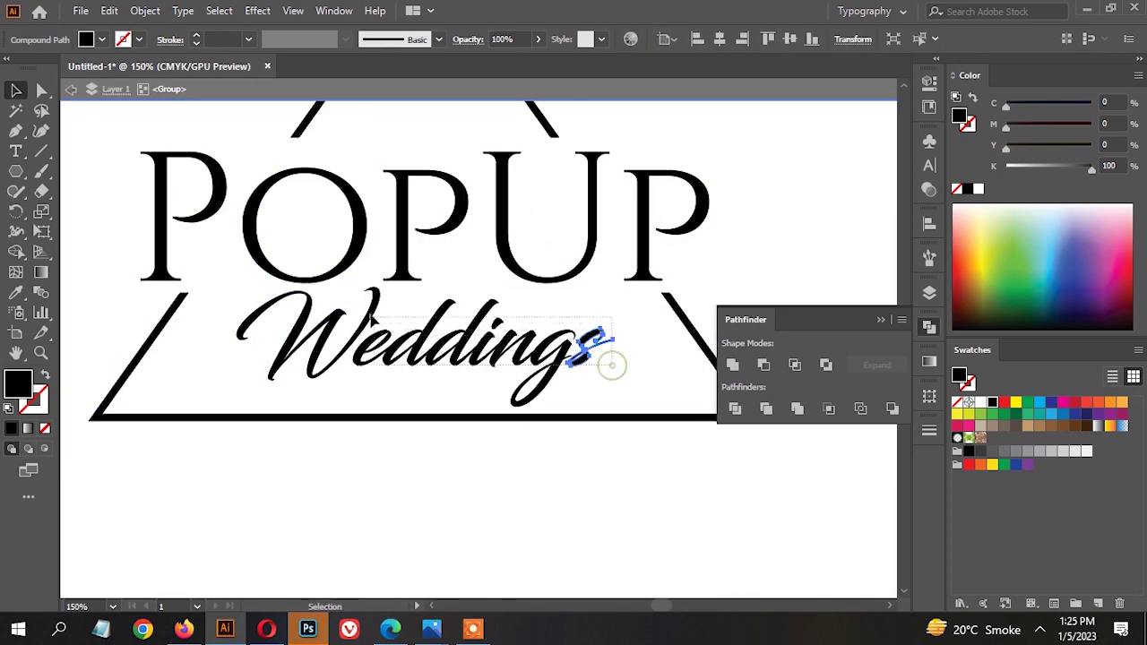
drag(371, 316, 360, 296)
scroll(546, 352, up, 4)
drag(578, 341, 577, 354)
double_click(592, 277)
scroll(596, 259, down, 5)
drag(631, 249, 544, 286)
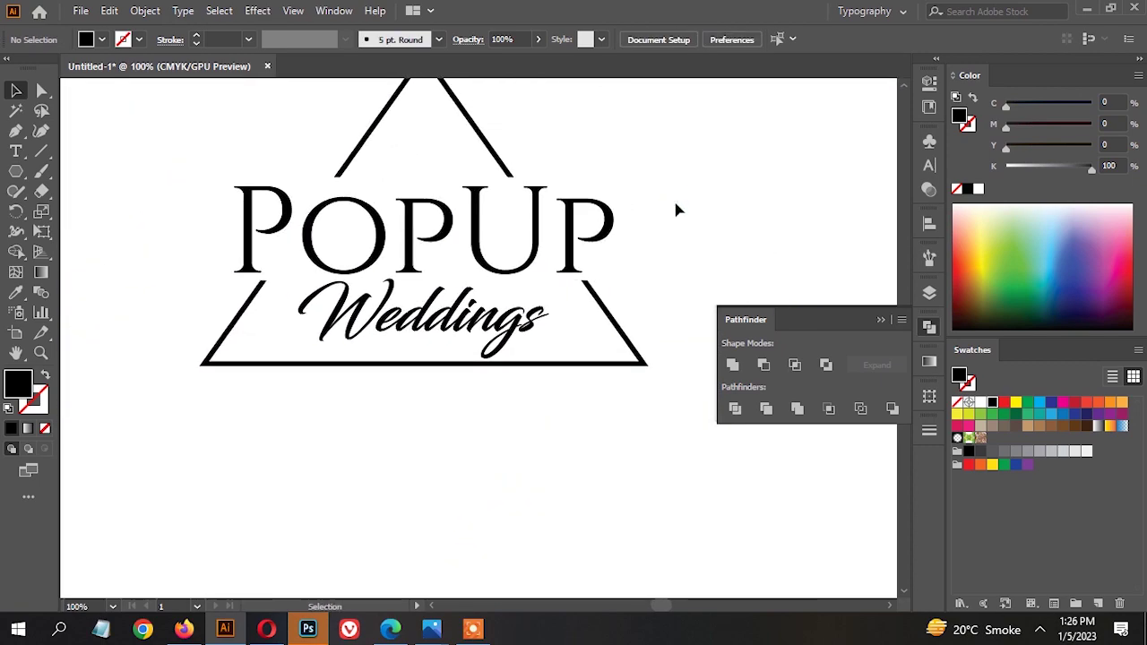
- Review the "lovely close(1).png" reference and the original neon Pop Up Weddings logo in Photos, and close both images
mouse_move(433, 634)
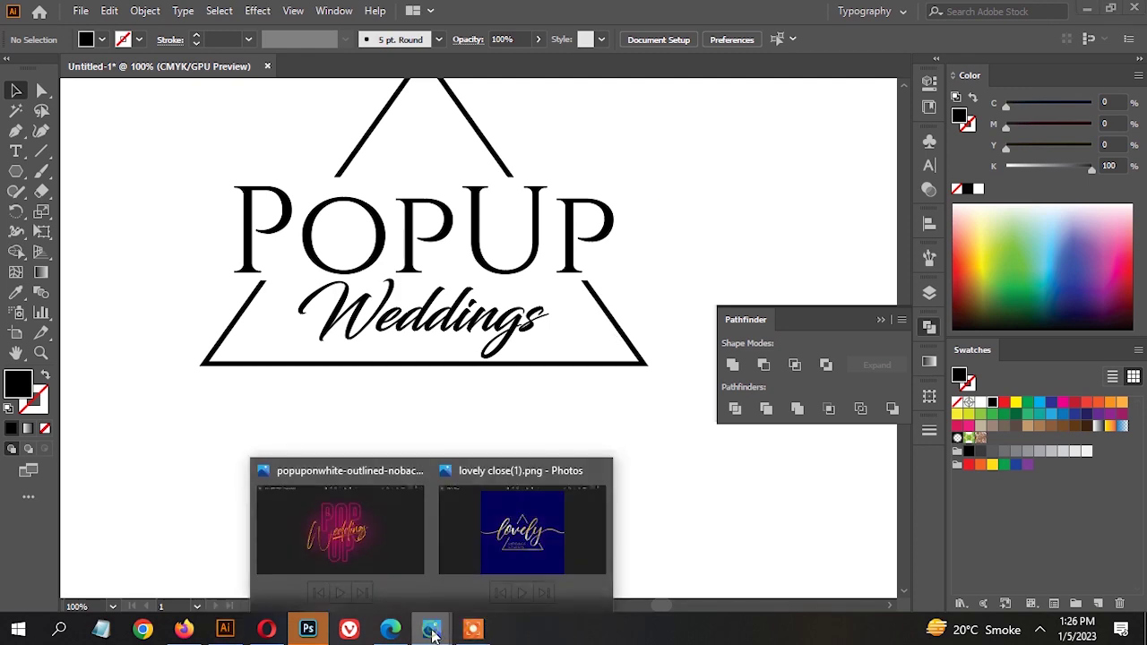
click(522, 511)
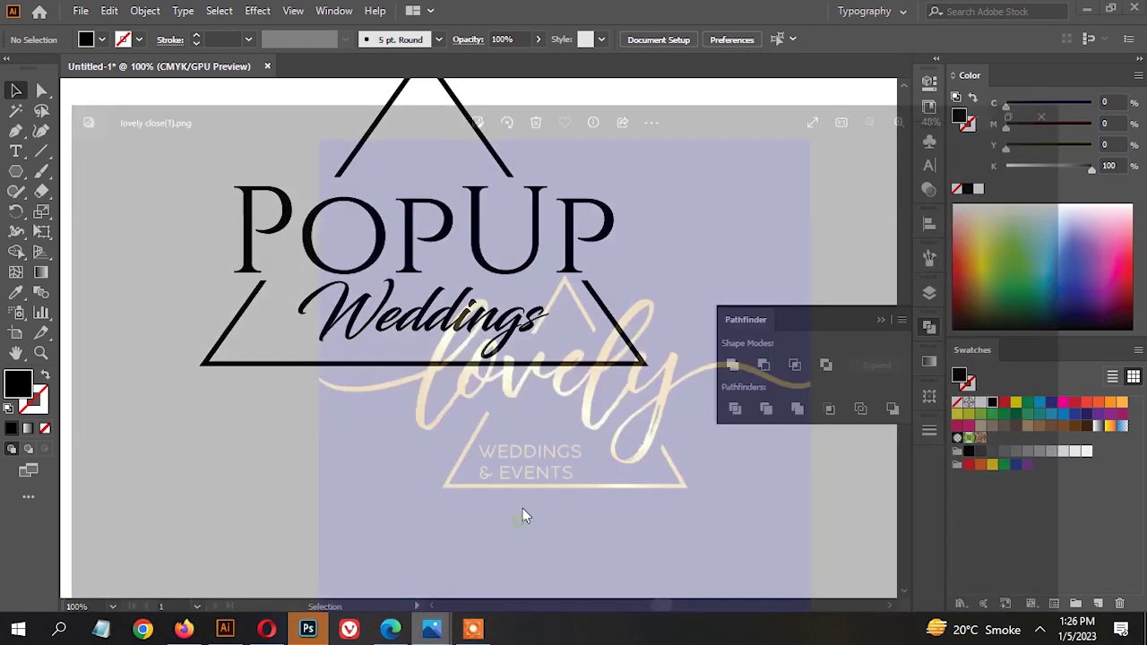
click(1129, 12)
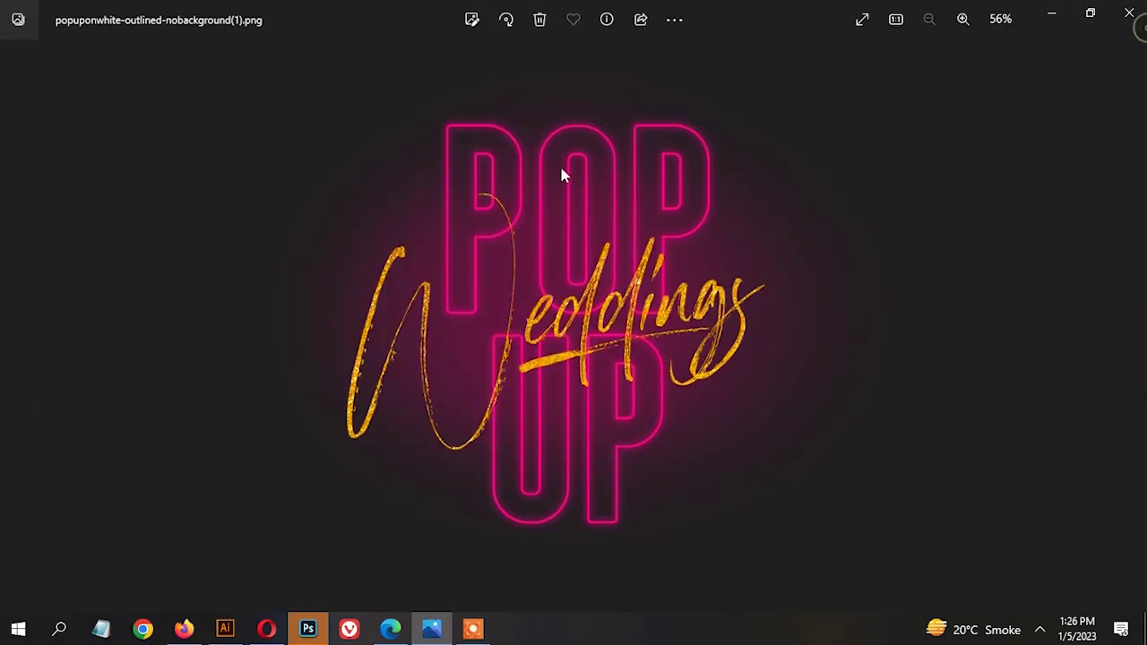
click(1128, 12)
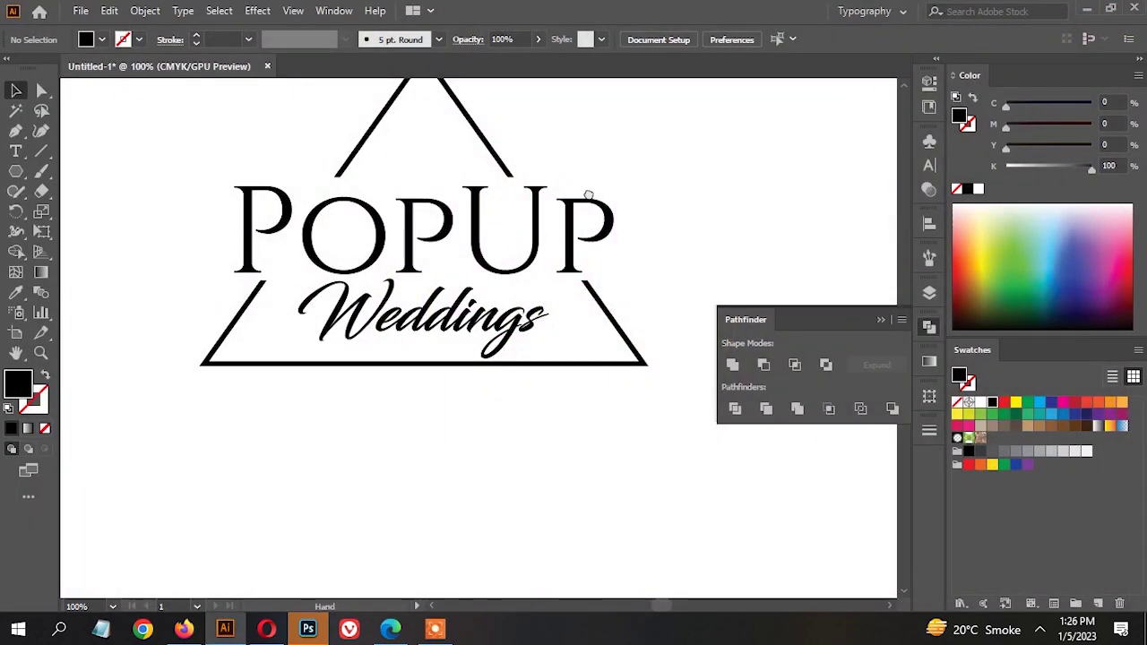
- Recolour the entire logo with the crimson swatch (C 10, M 100, Y 50, K 0)
key(ctrl+a)
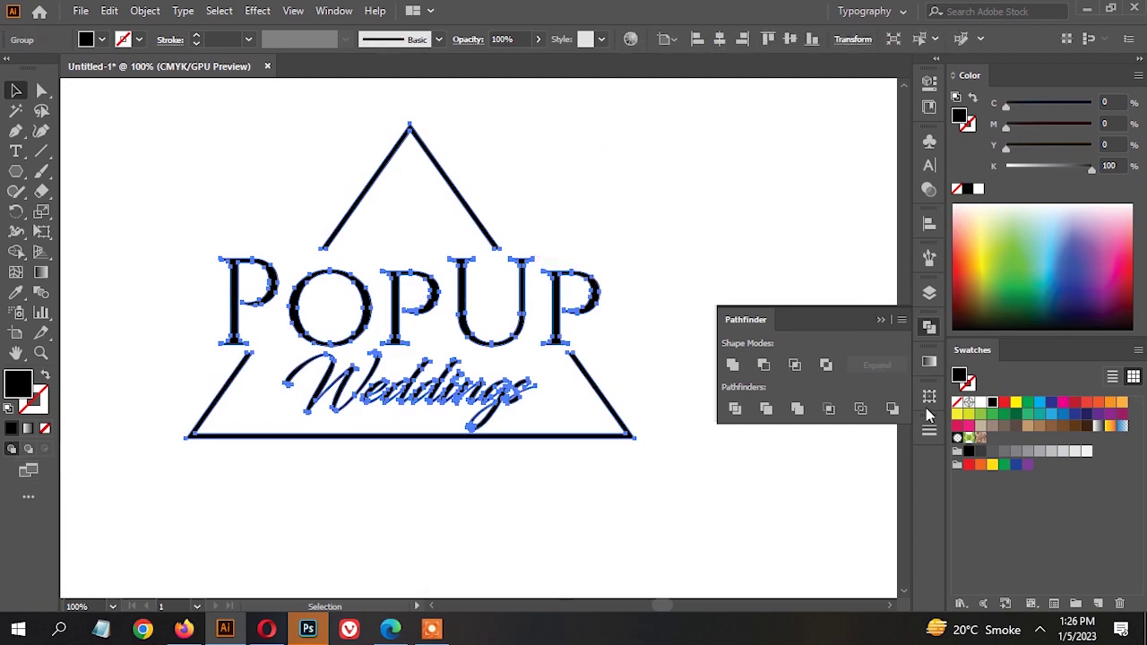
click(958, 427)
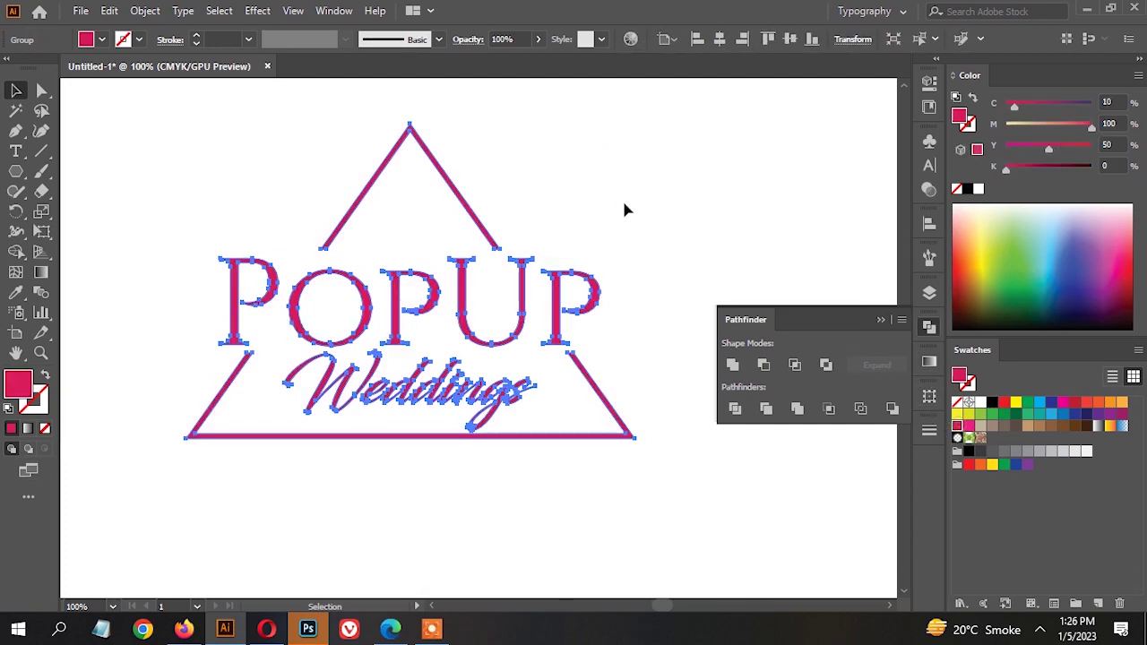
drag(666, 170, 202, 472)
click(666, 210)
click(568, 305)
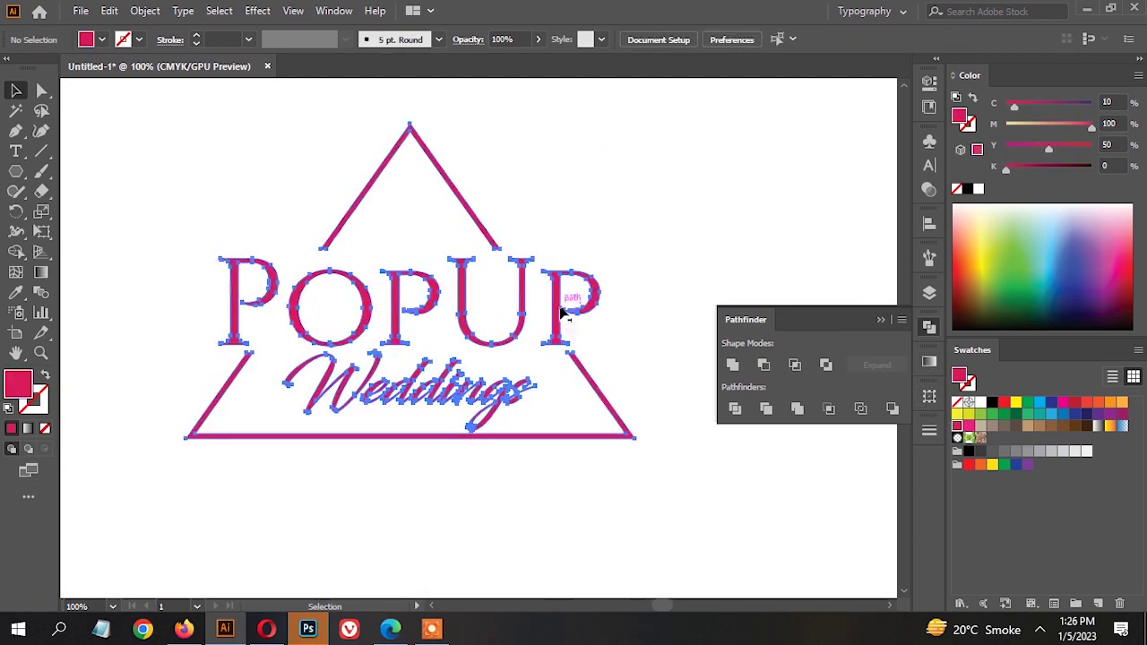
double_click(596, 305)
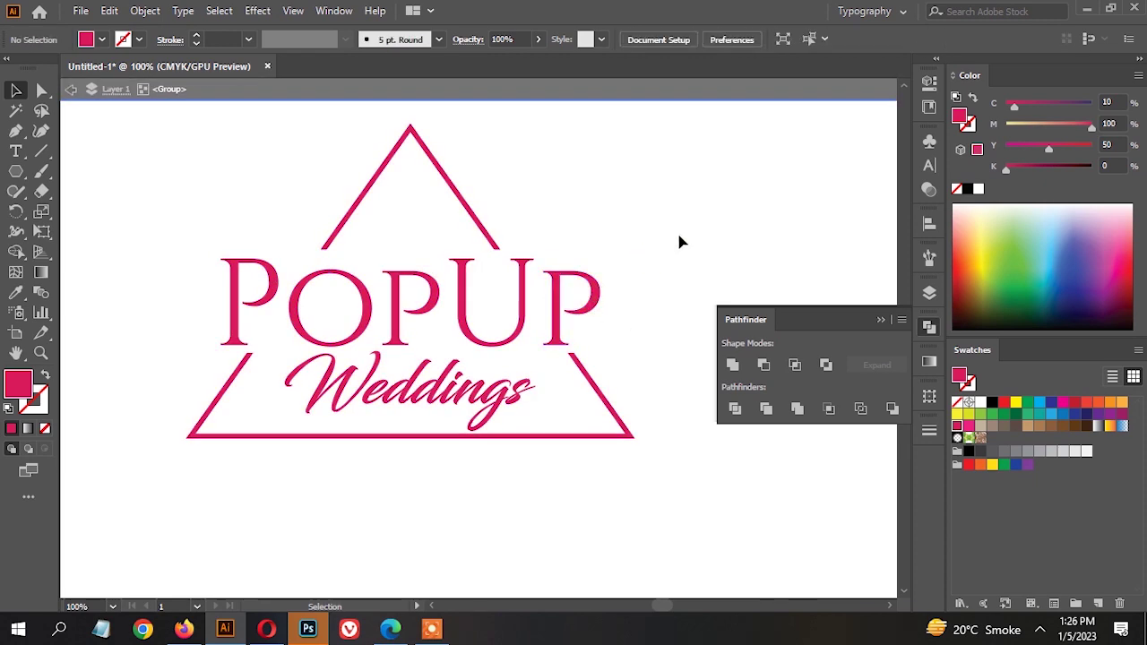
double_click(522, 391)
double_click(688, 313)
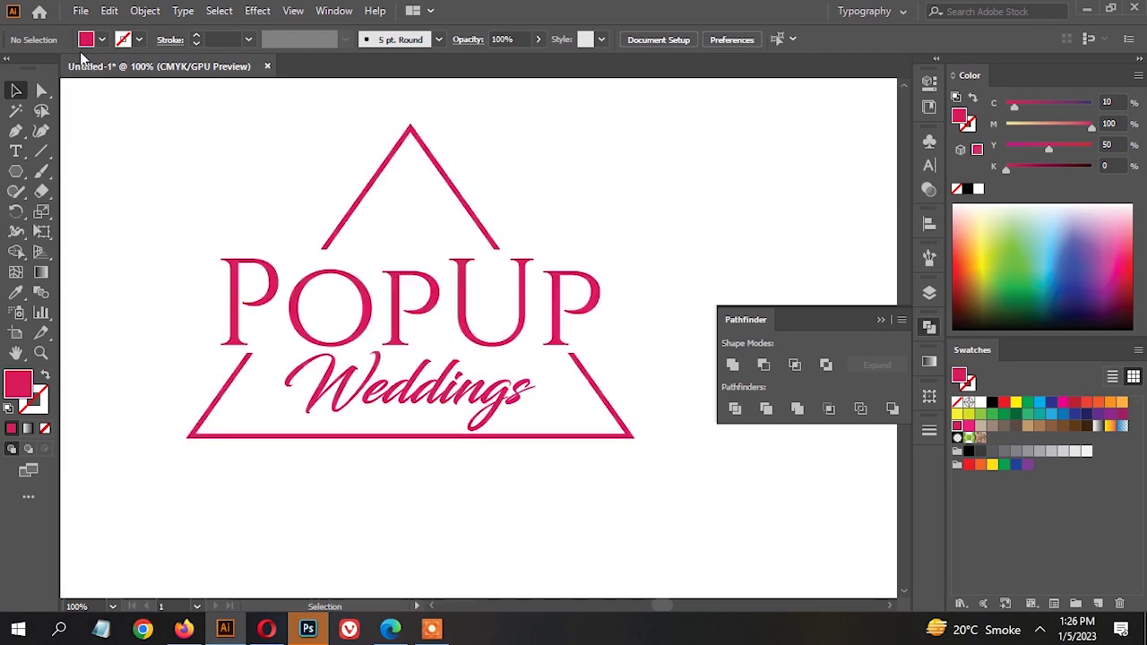
- Open the gradiants.ai file from the TEACHING folder on the Desktop
click(81, 11)
click(81, 11)
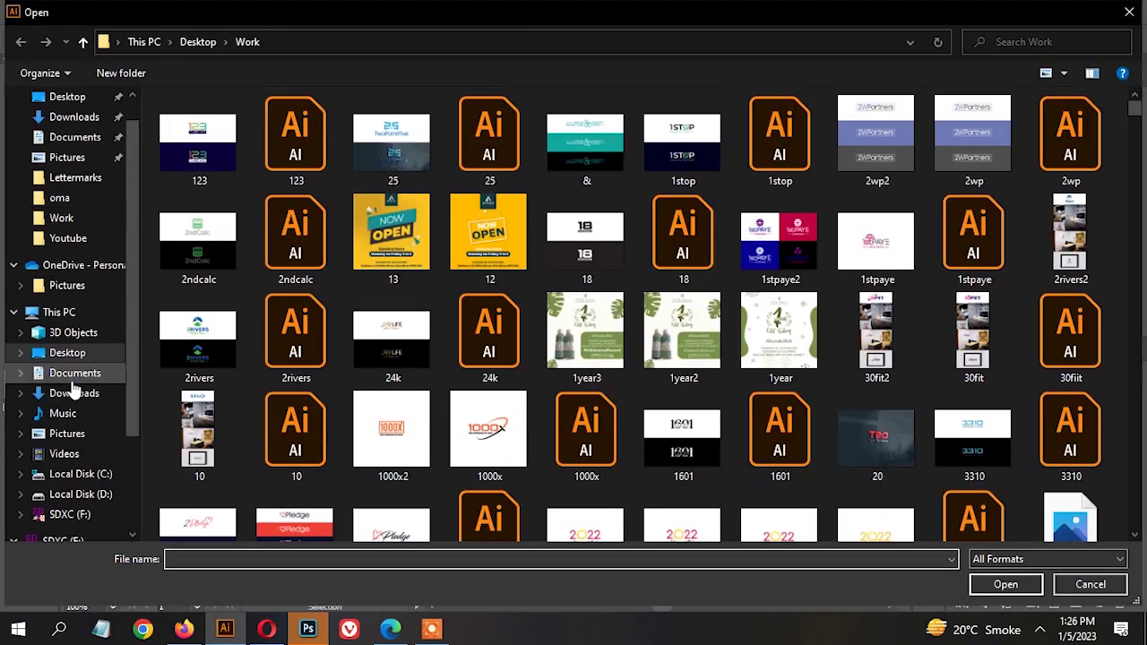
click(86, 355)
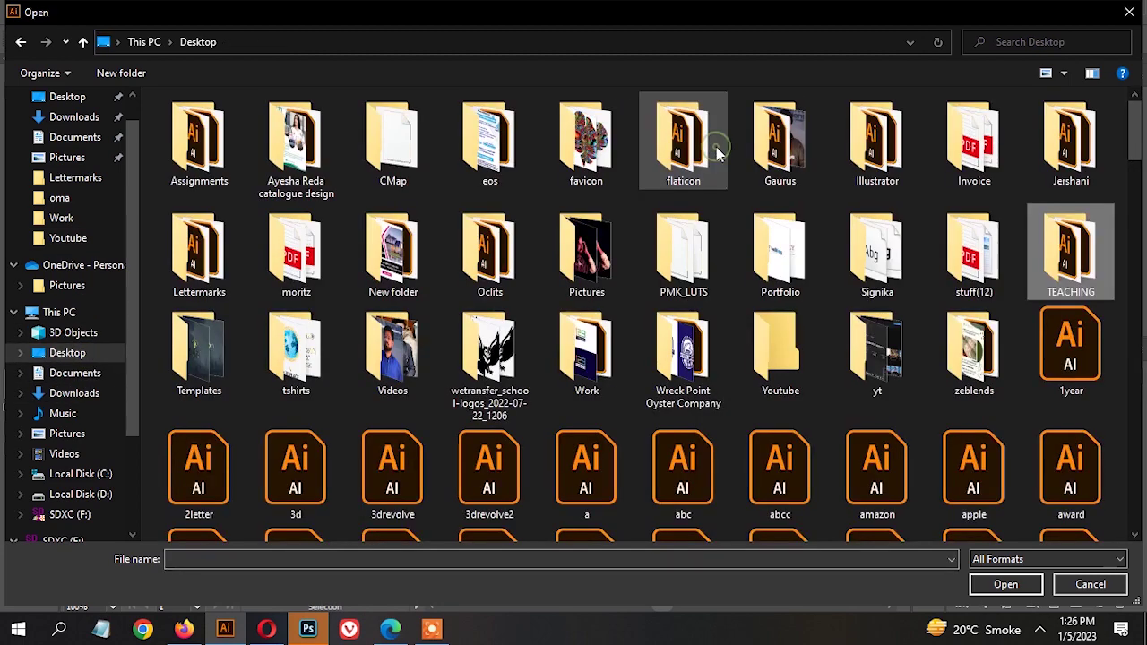
double_click(1031, 253)
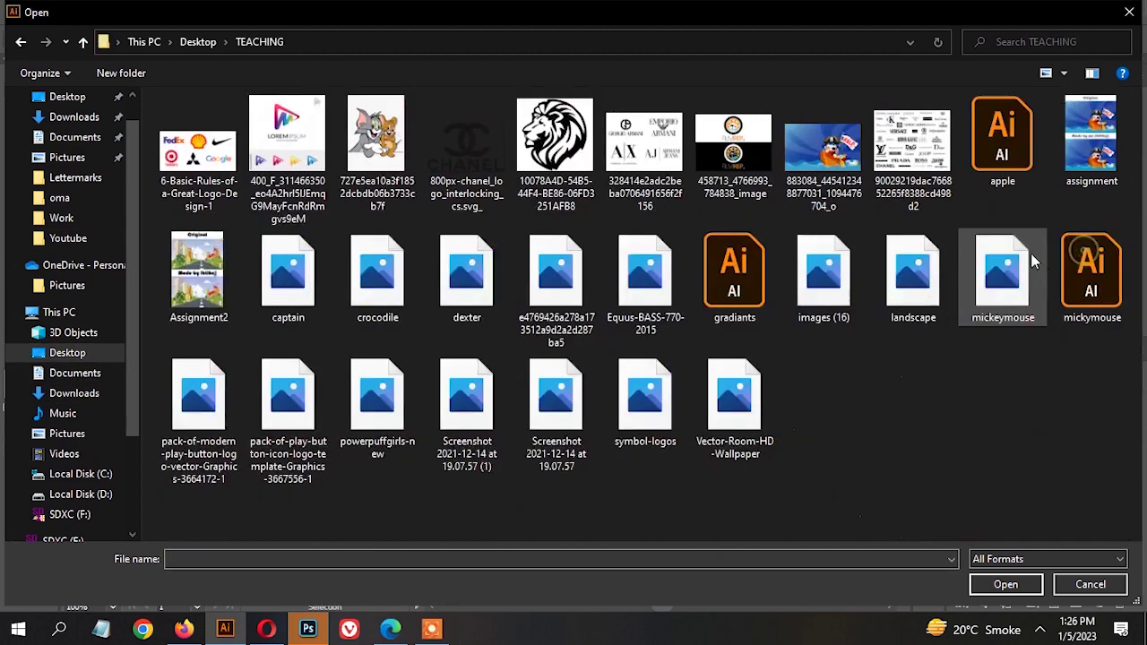
double_click(762, 279)
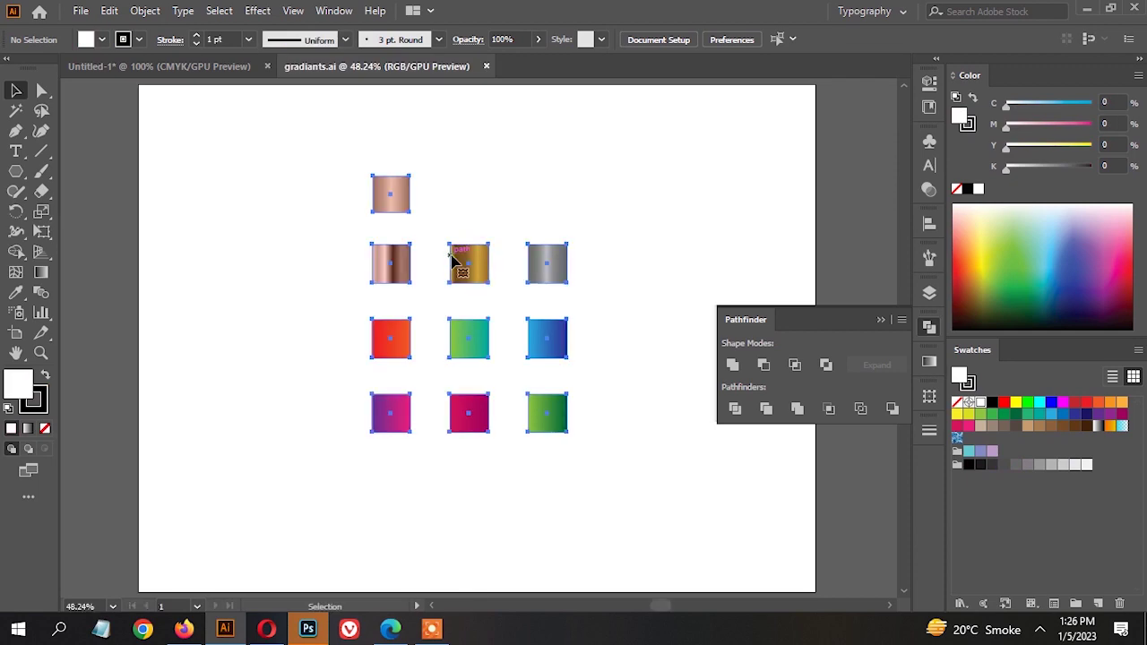
- Cut the gold gradient square from gradiants.ai and paste it into the Untitled-1 document beside the logo
click(454, 260)
key(ctrl+x)
click(202, 67)
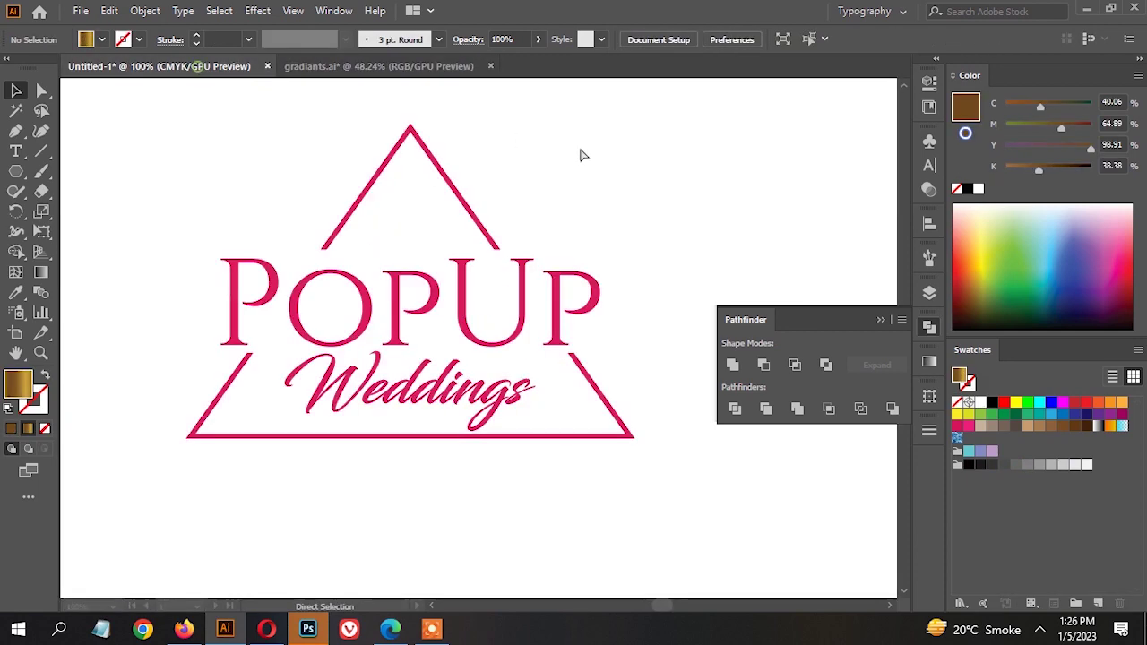
key(ctrl+v)
key(ctrl+minus)
drag(526, 311, 316, 276)
scroll(477, 287, up, 2)
drag(678, 225, 609, 201)
scroll(610, 201, down, 1)
drag(677, 195, 649, 203)
- Isolate the logo group, fill the "Weddings" lettering with the gold square's gradient, and stretch the gradient diagonally across the word
drag(533, 365, 444, 303)
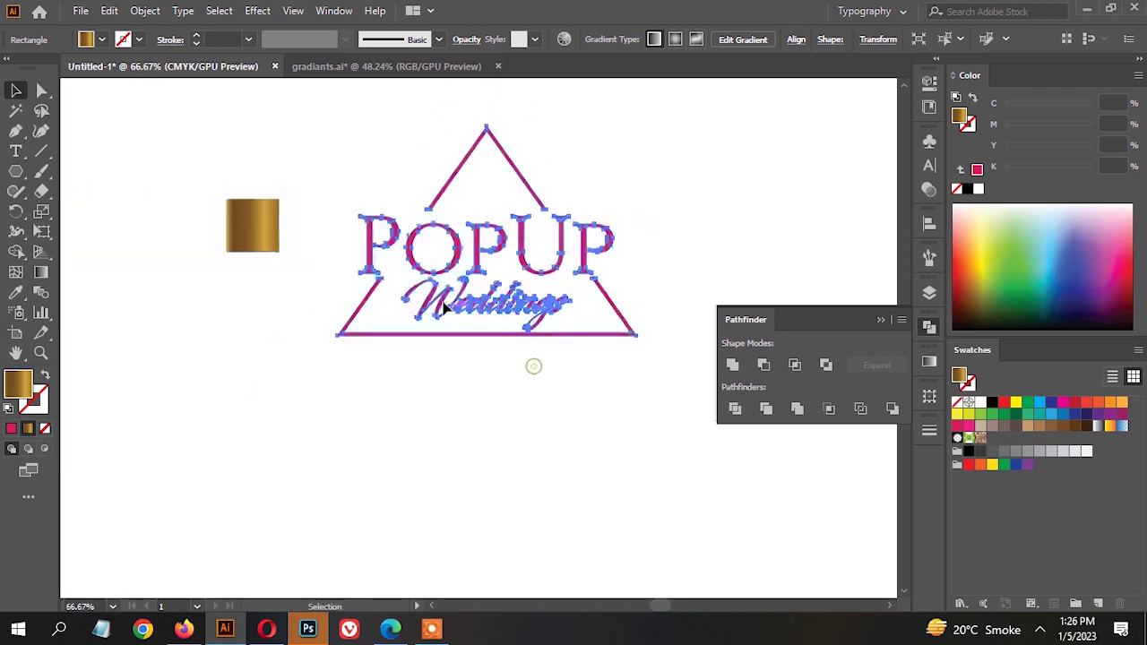
double_click(528, 306)
drag(590, 320, 418, 288)
click(19, 293)
click(266, 217)
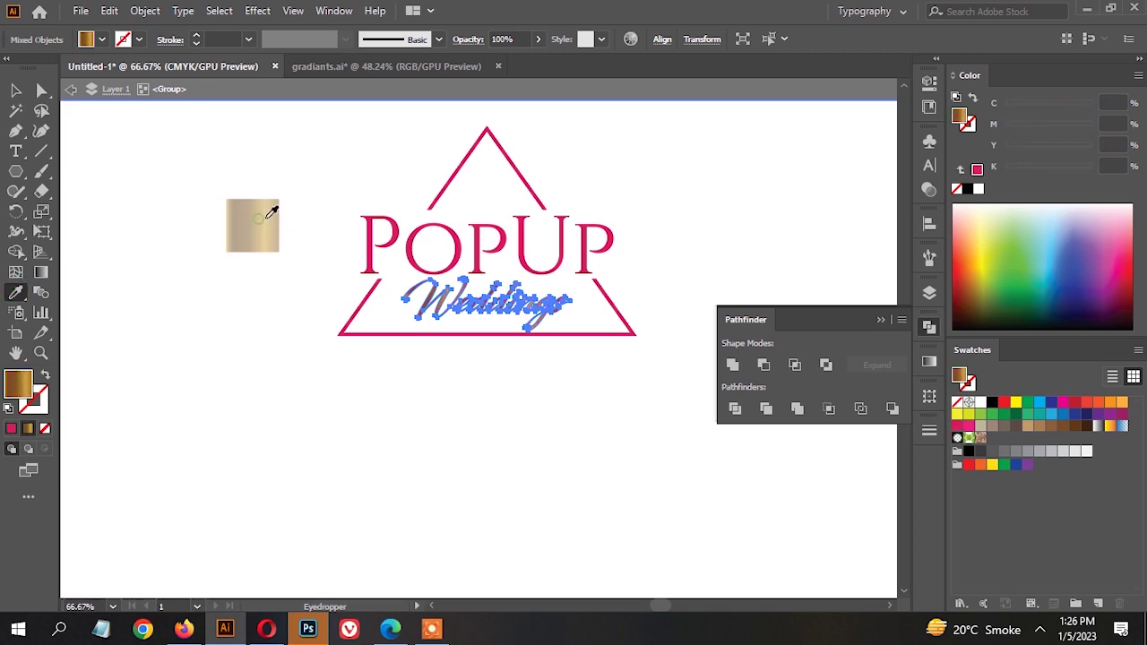
click(40, 271)
drag(383, 335, 569, 255)
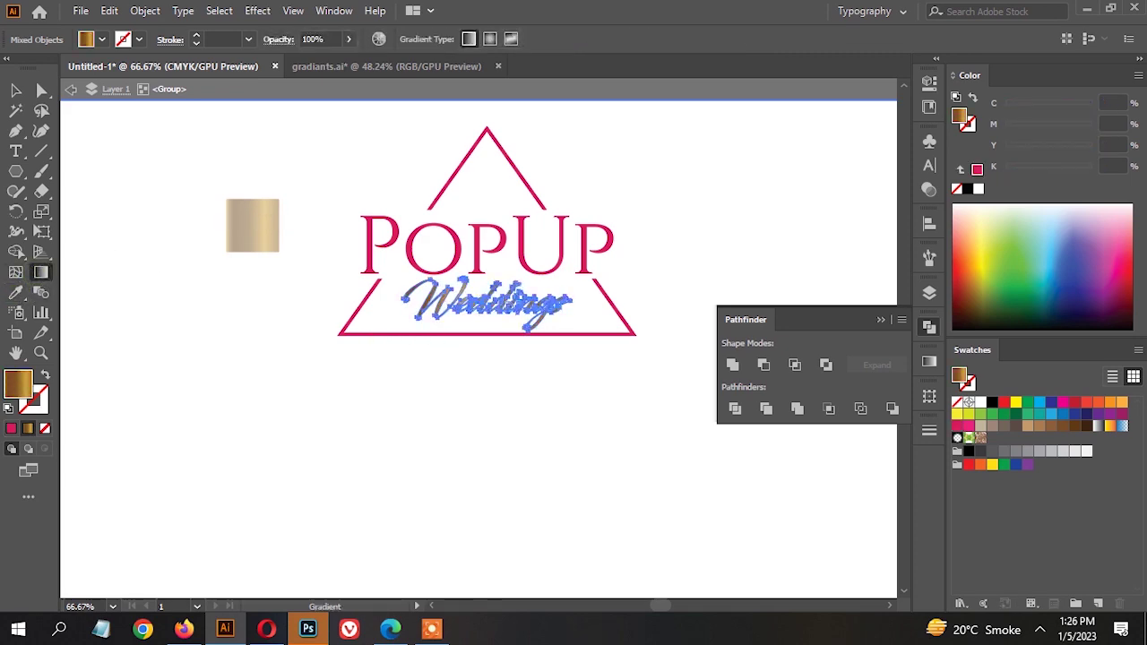
key(v)
click(609, 165)
drag(627, 156, 617, 177)
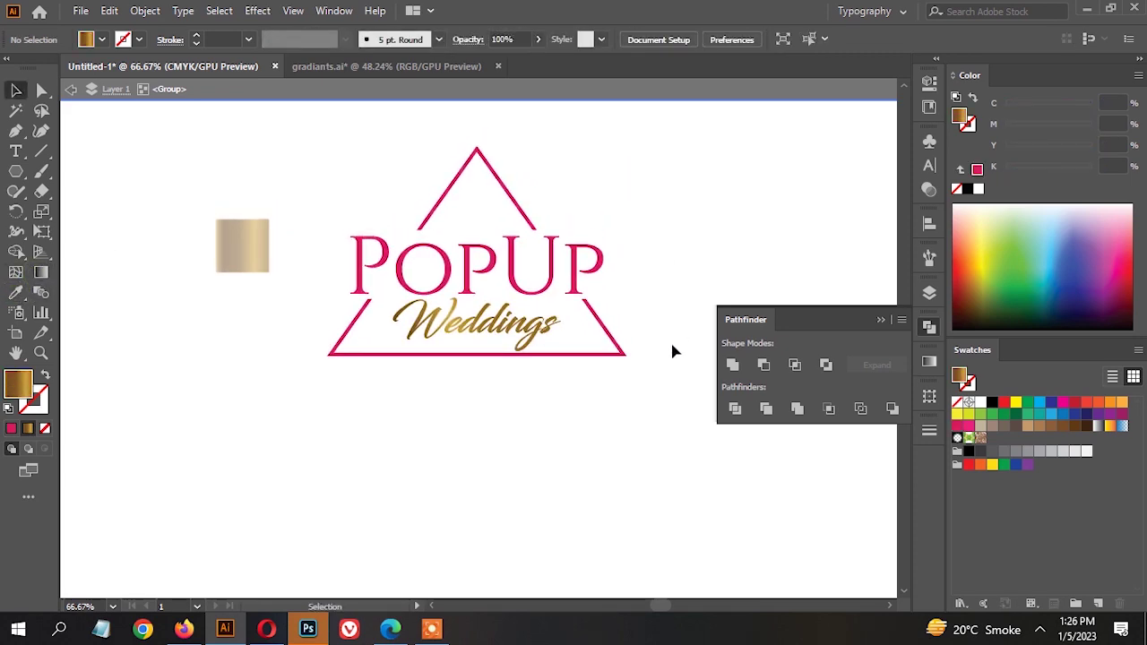
- Try filling the split triangle outline with the gold square's gradient, redirecting the gradient across it
drag(602, 356, 598, 353)
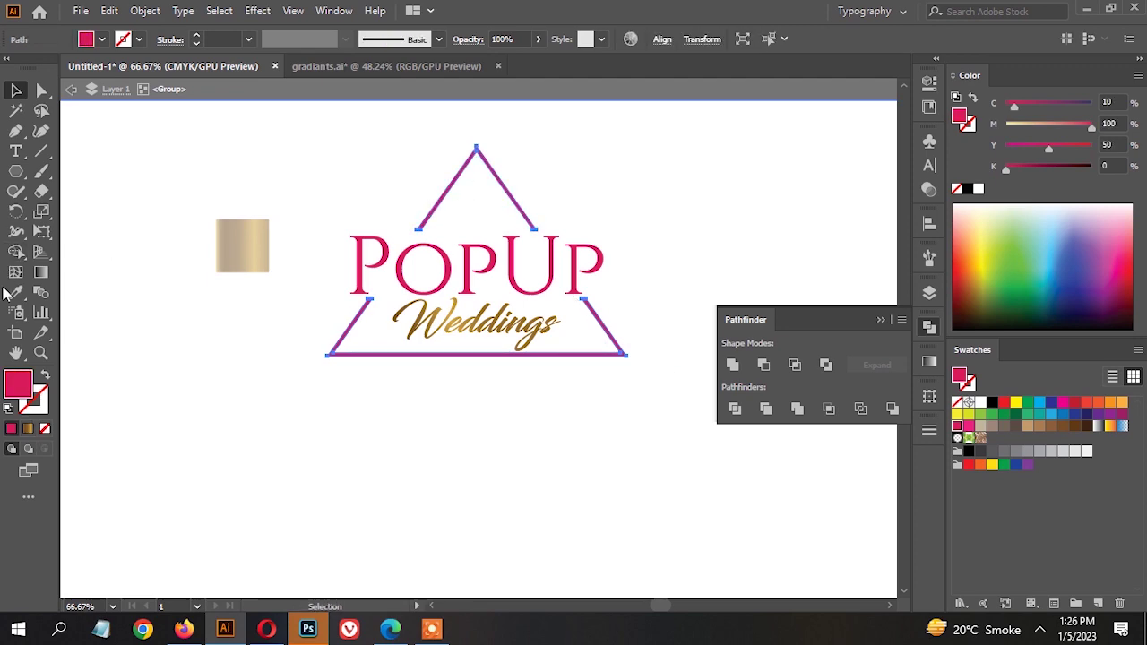
click(247, 236)
click(42, 273)
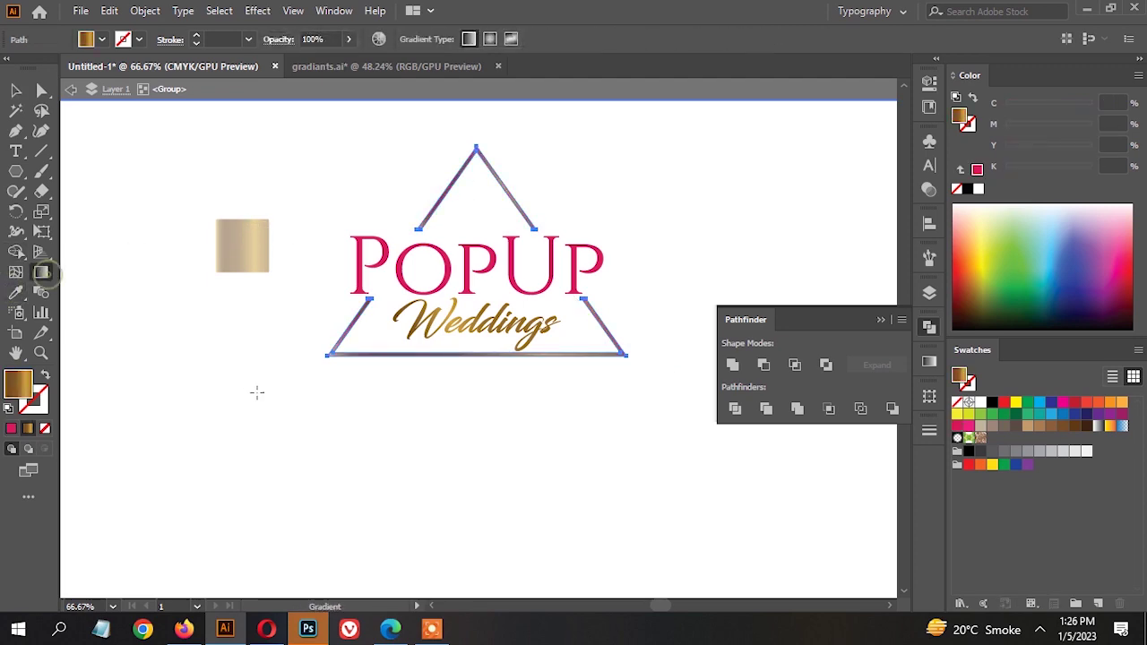
key(v)
drag(541, 247, 581, 189)
click(594, 162)
double_click(596, 161)
scroll(597, 162, down, 1)
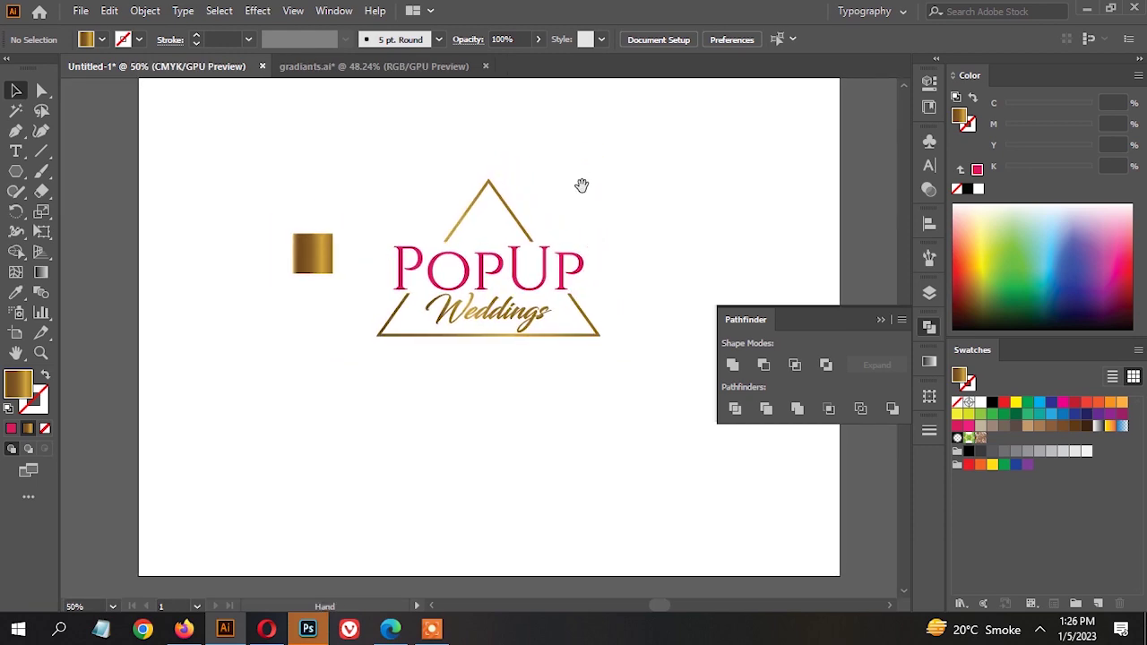
- Undo the gold gradient on the triangle outline
key(ctrl+z)
key(ctrl+shift+z)
key(ctrl+z)
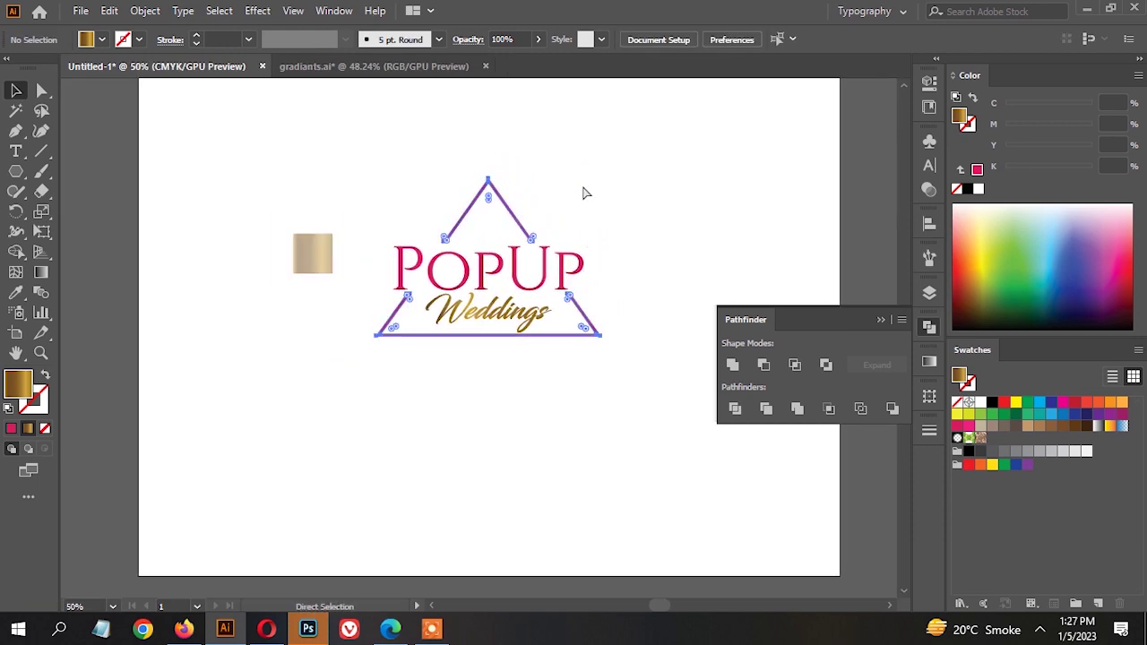
key(ctrl+z)
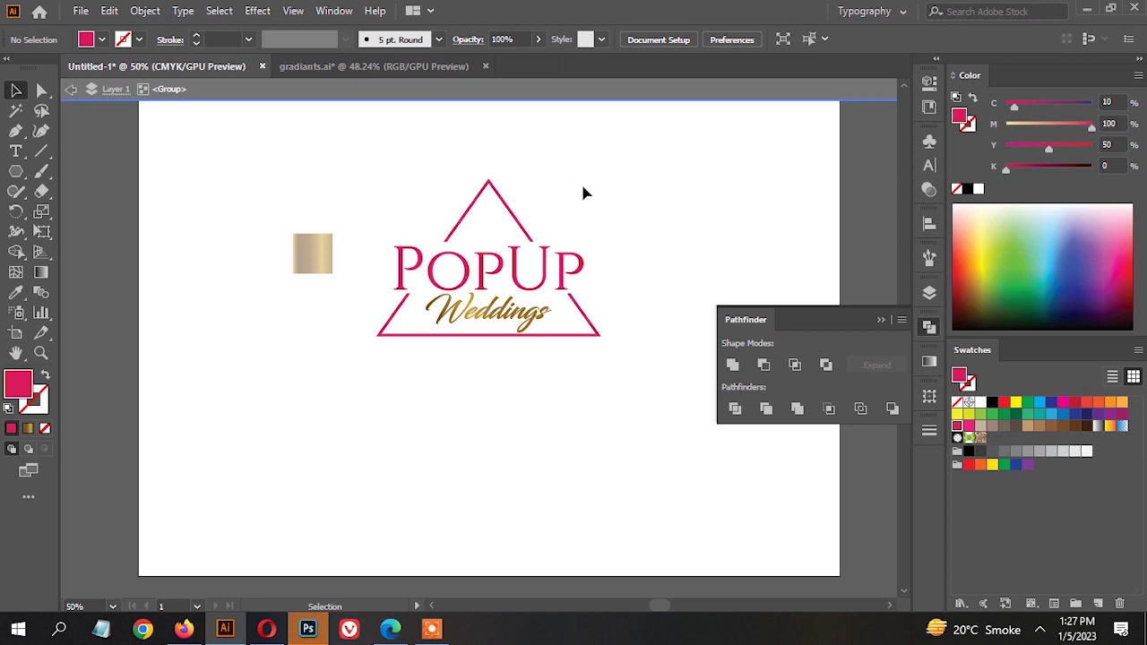
- Leave the isolated logo group and delete the gold gradient sample square
double_click(320, 241)
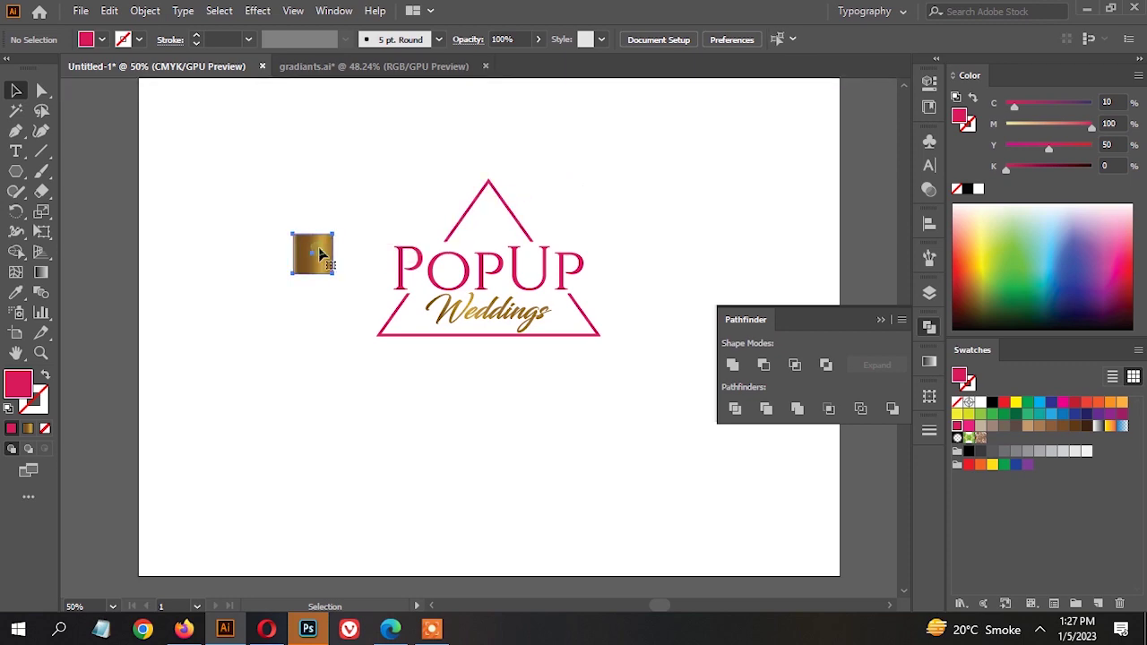
click(319, 248)
key(Delete)
key(ctrl+0)
click(609, 174)
scroll(563, 276, up, 2)
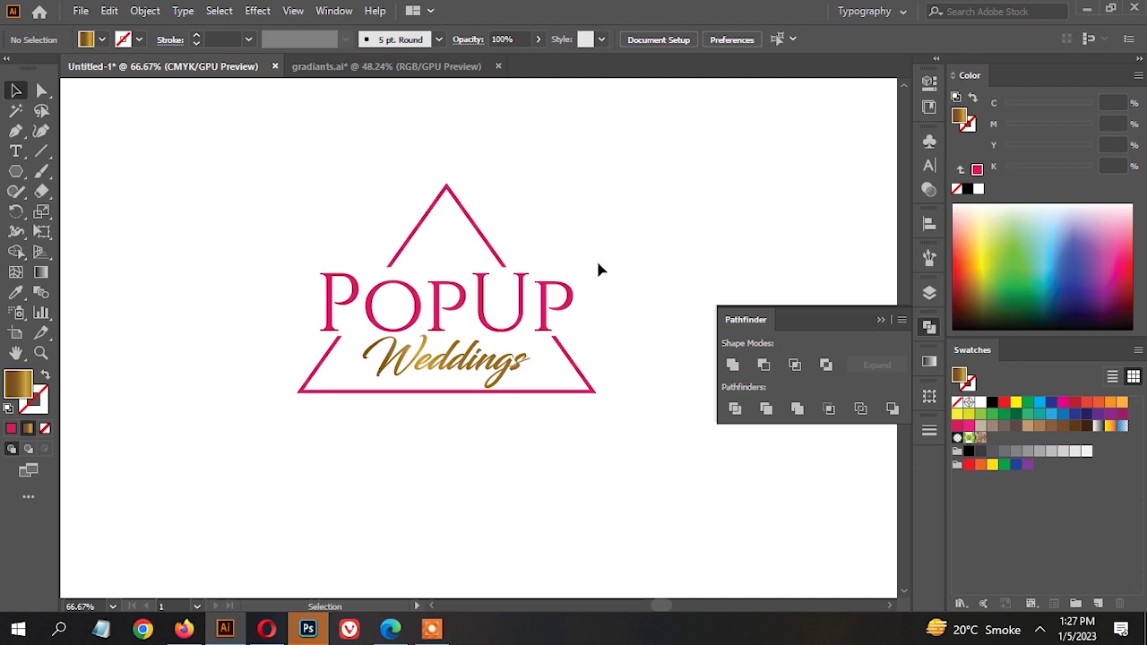
scroll(574, 299, up, 1)
key(y)
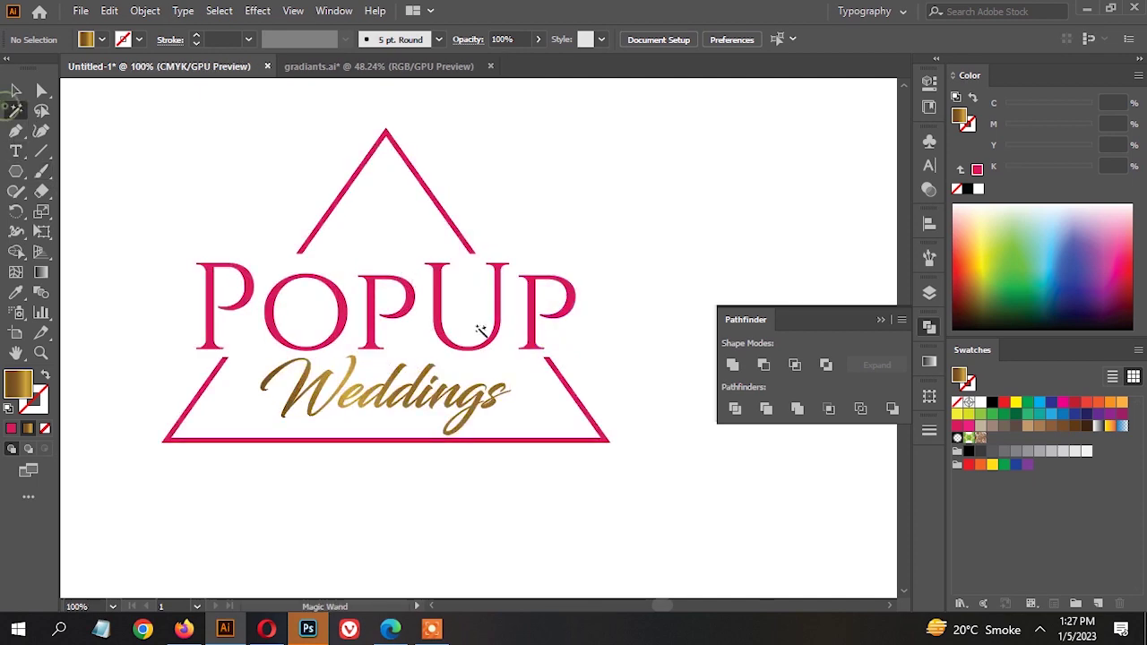
click(502, 305)
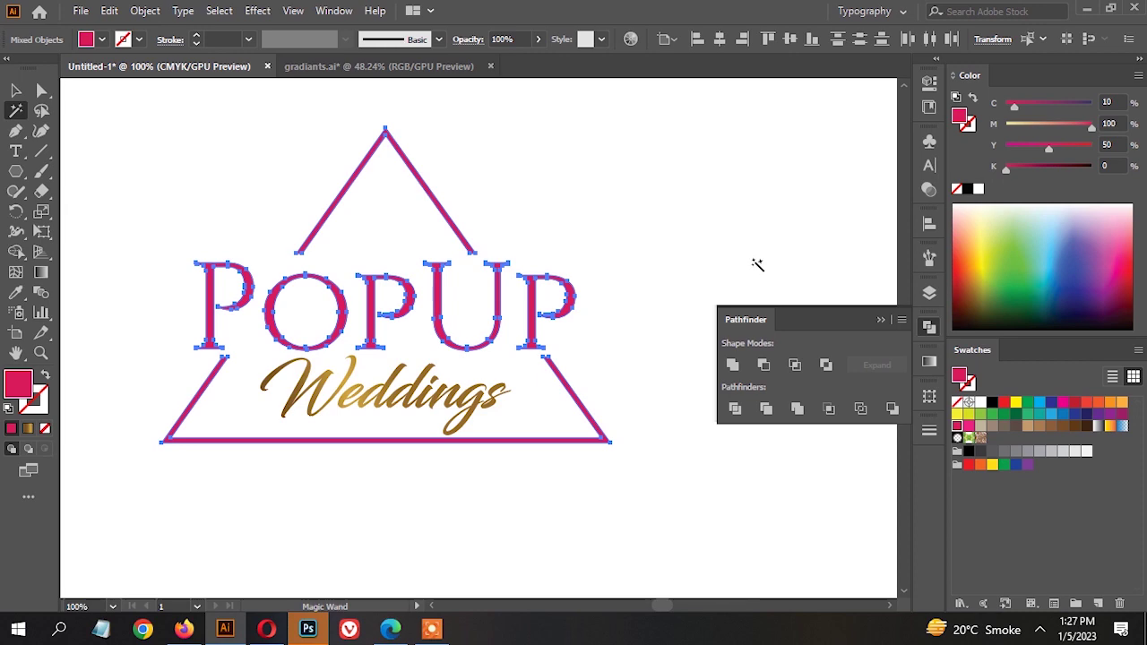
key(v)
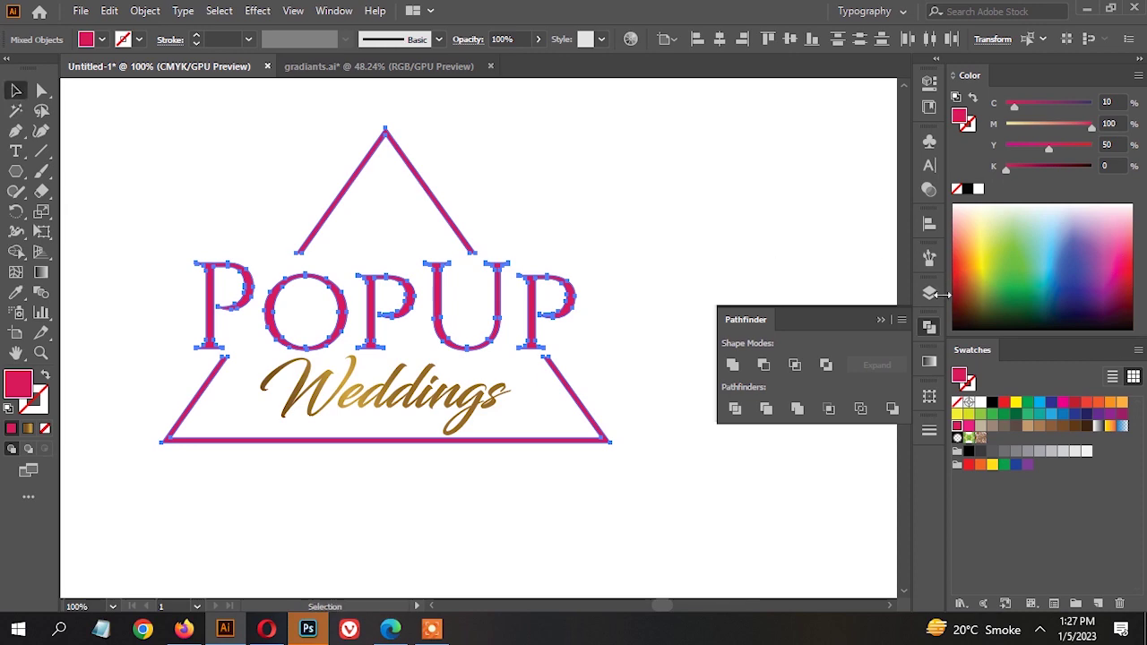
click(929, 363)
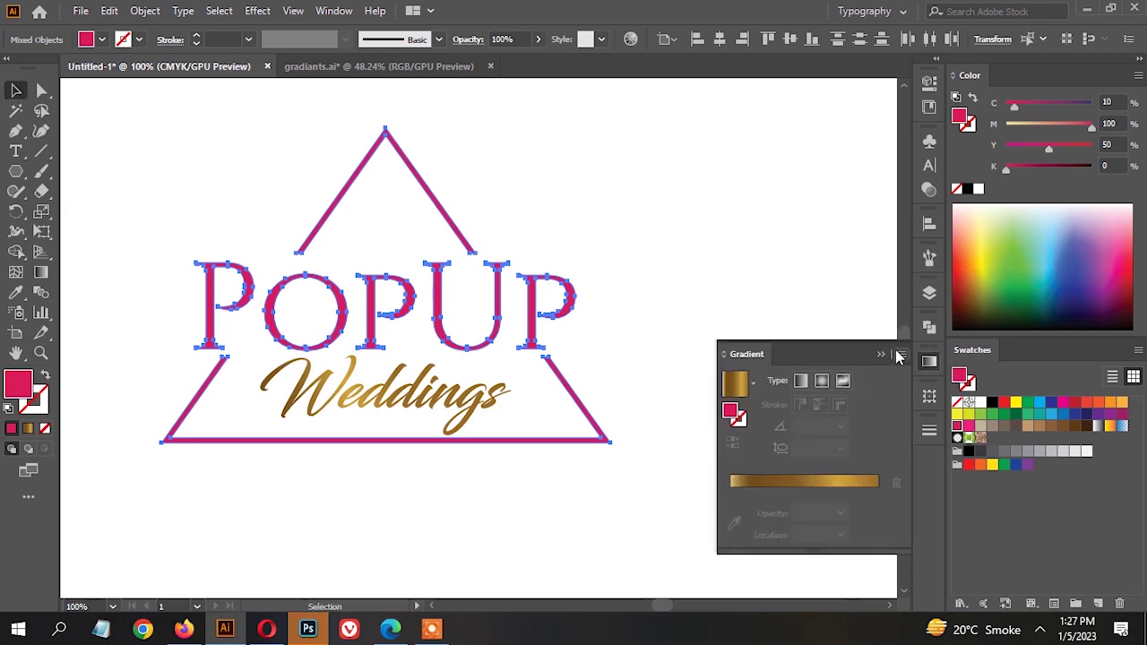
click(900, 356)
click(712, 245)
key(ctrl+0)
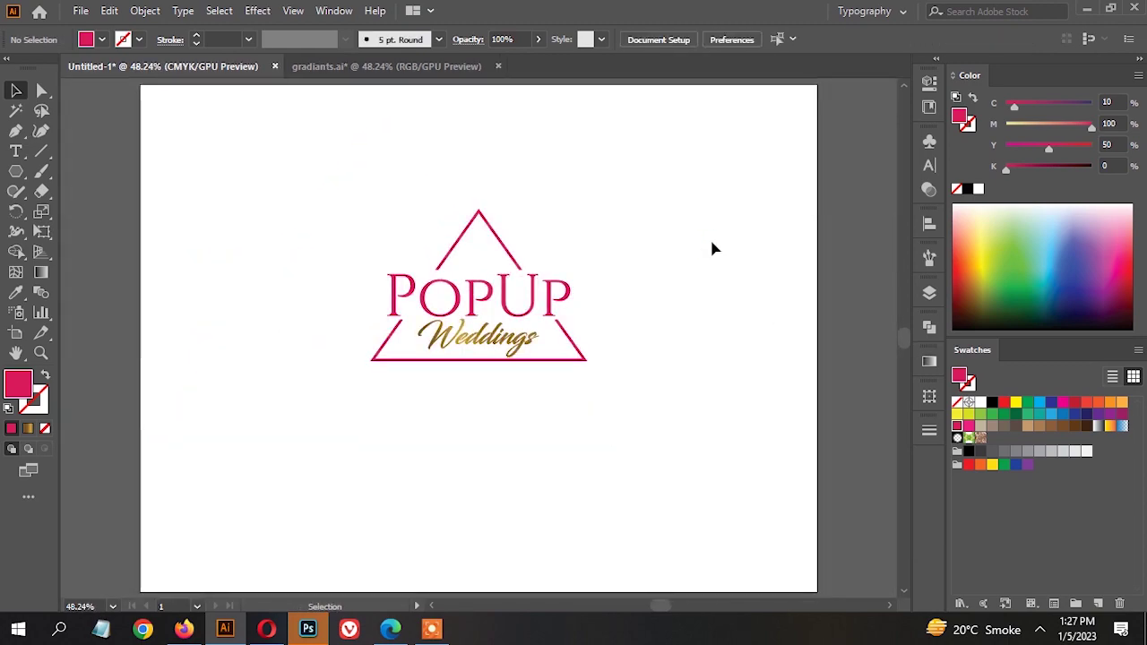
- Switch to the Edge browser and open the DesignCrowd profile overview in a new tab
click(390, 629)
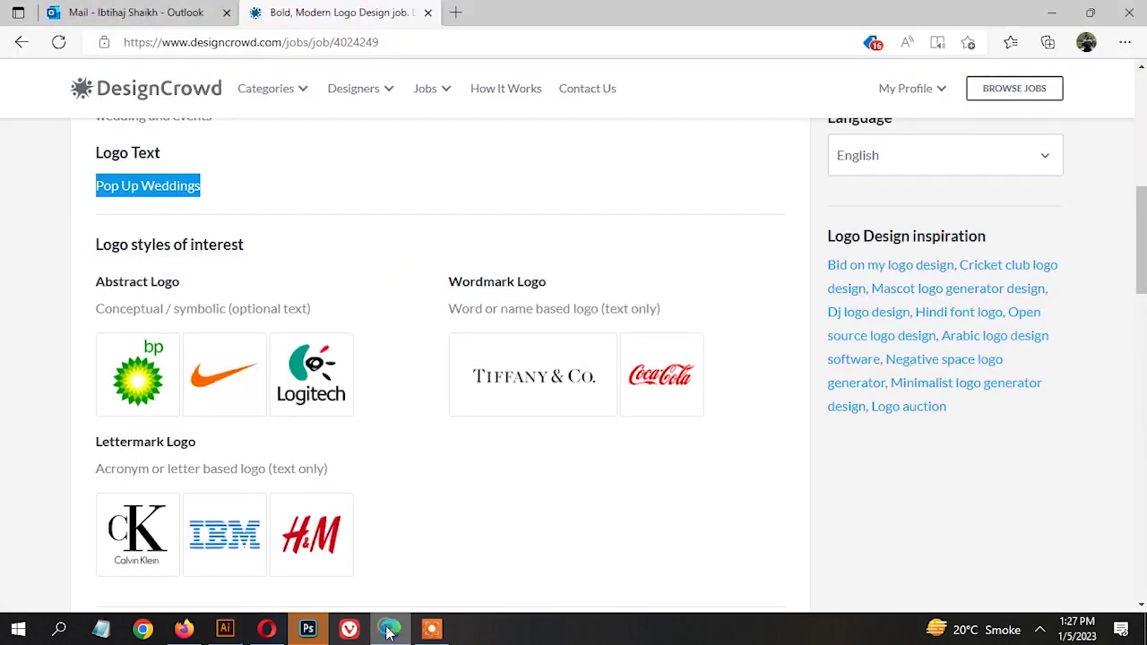
right_click(907, 90)
click(947, 102)
click(602, 9)
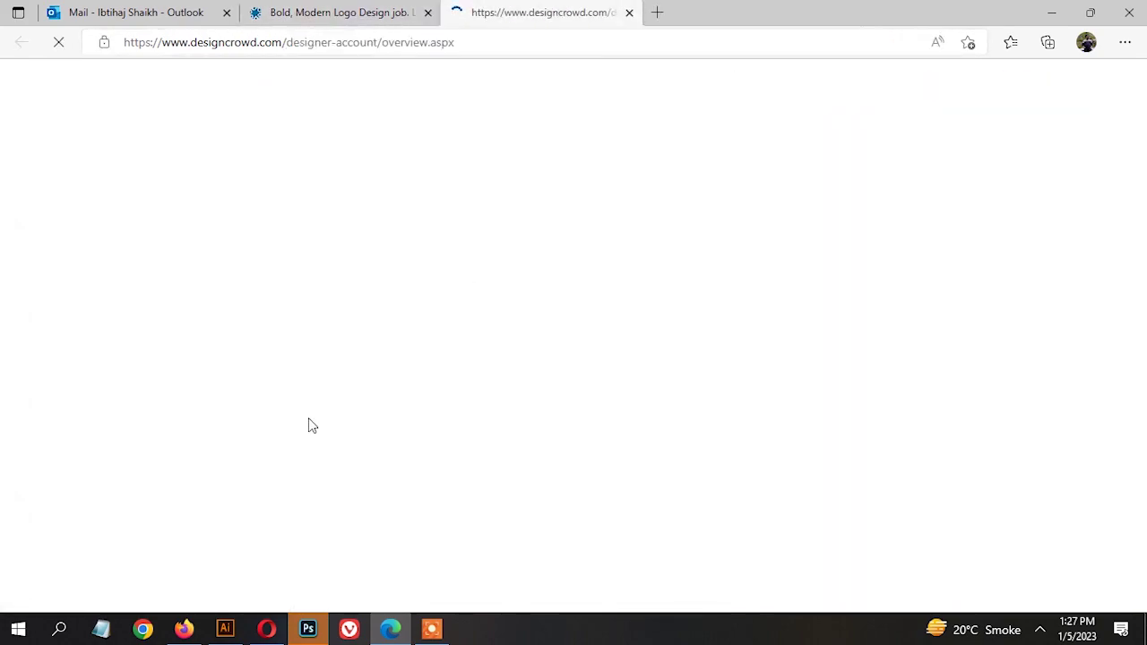
scroll(285, 441, down, 2)
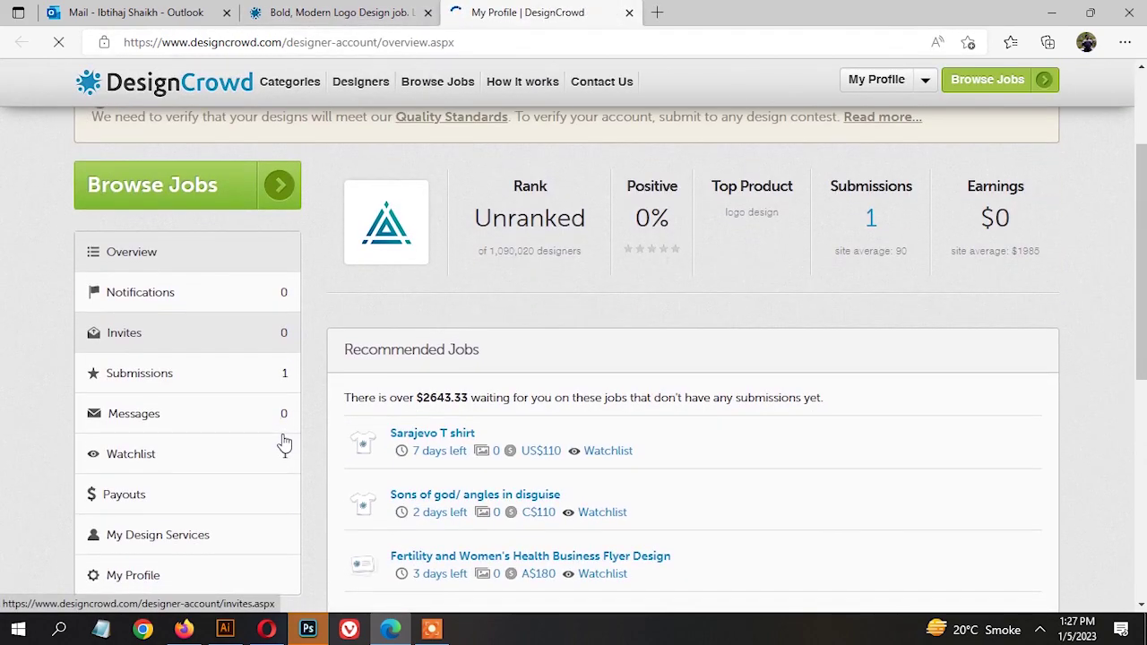
- Open the contest submissions and examine how the "Bright Mess" logo is presented on its backgrounds, then close the preview
click(264, 375)
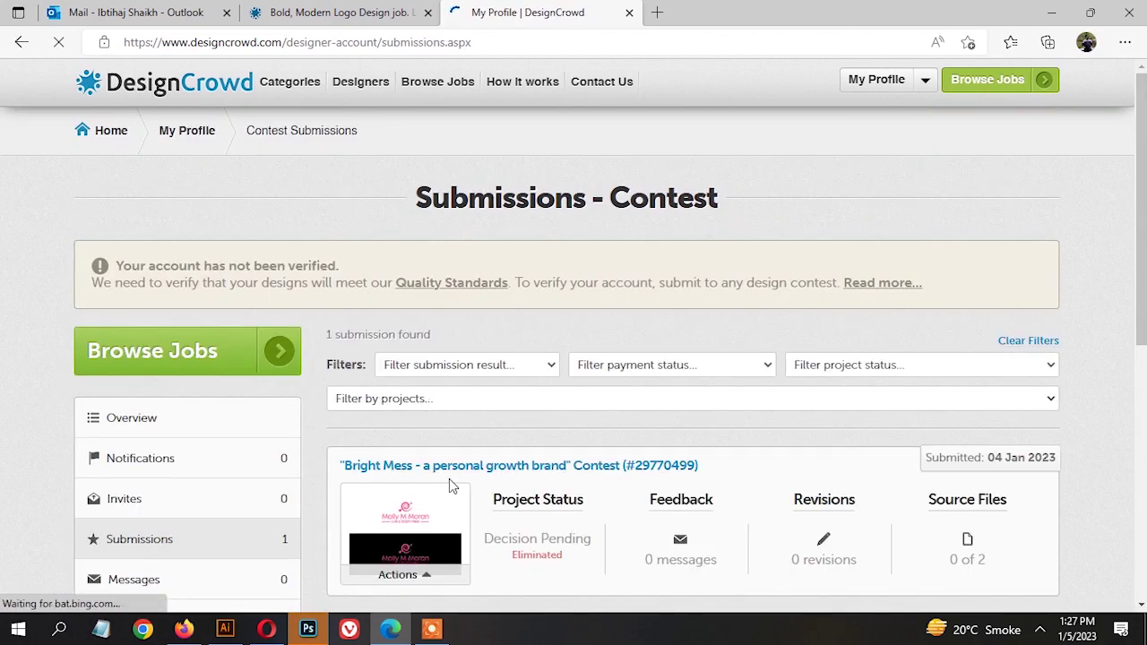
click(406, 533)
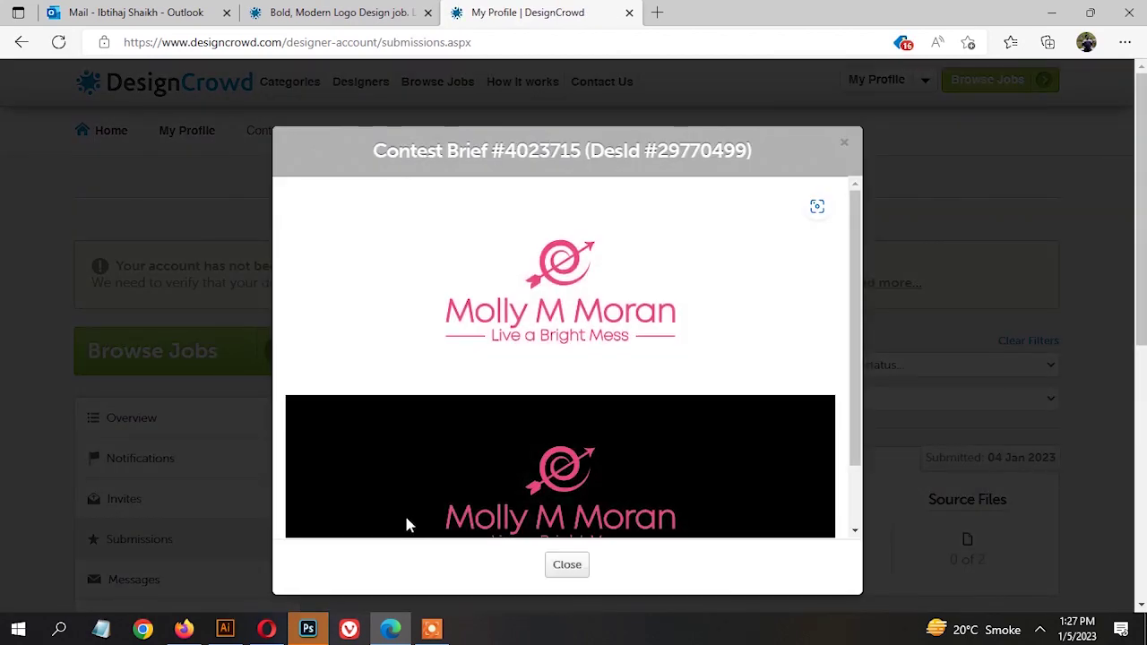
scroll(812, 321, down, 1)
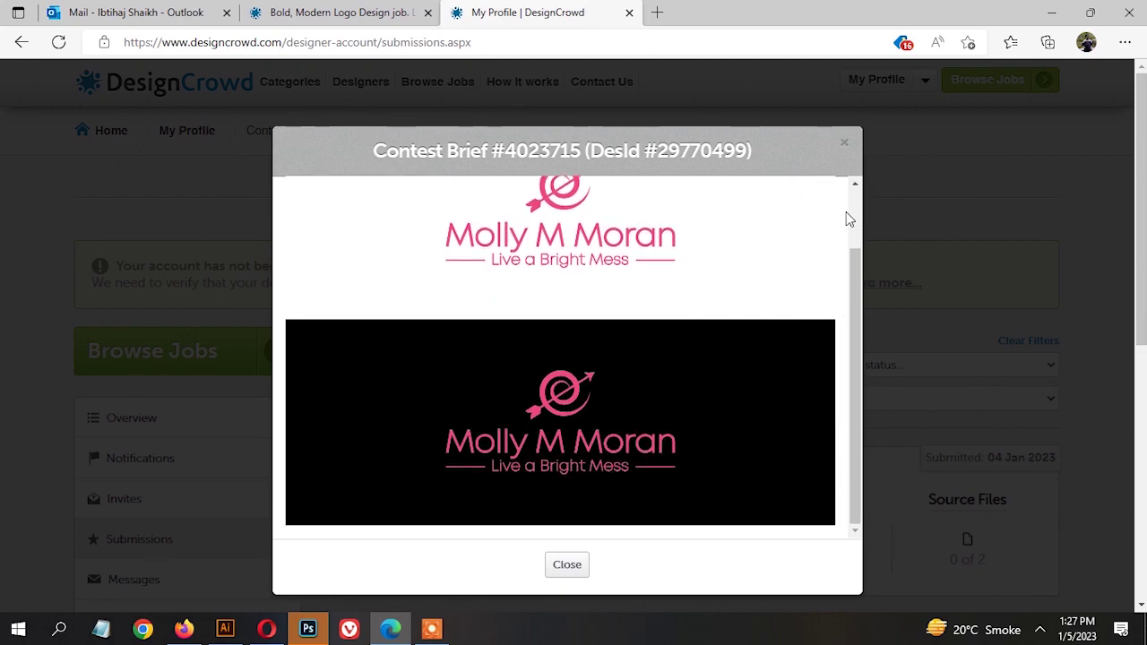
click(844, 144)
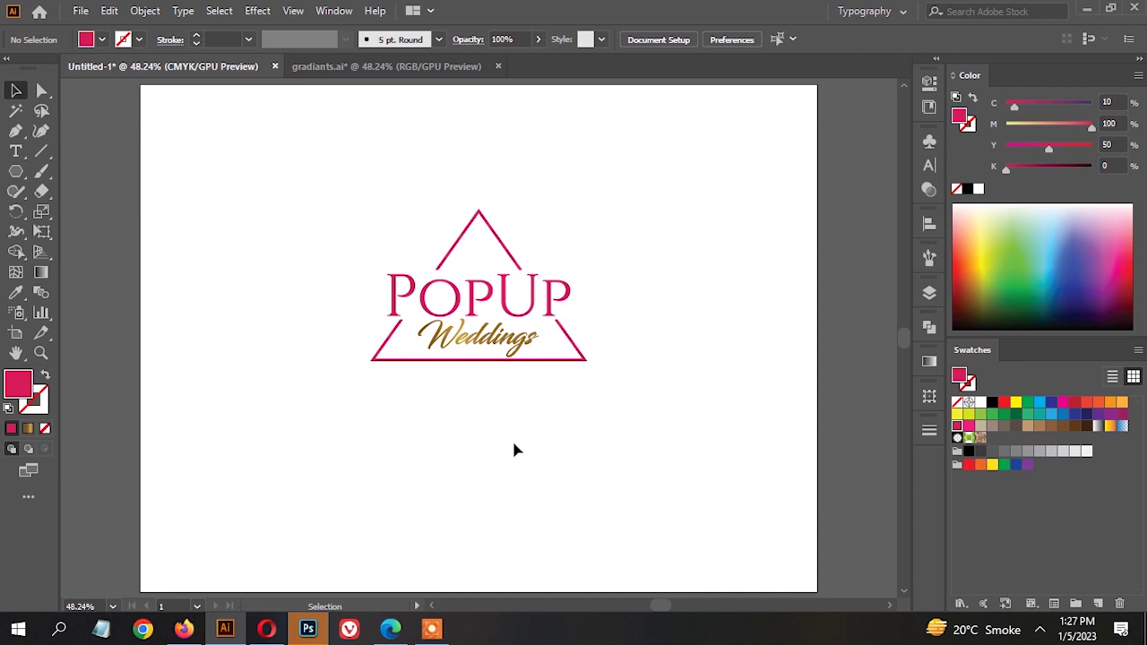
- Close gradiants.ai in Illustrator without saving its changes
click(498, 66)
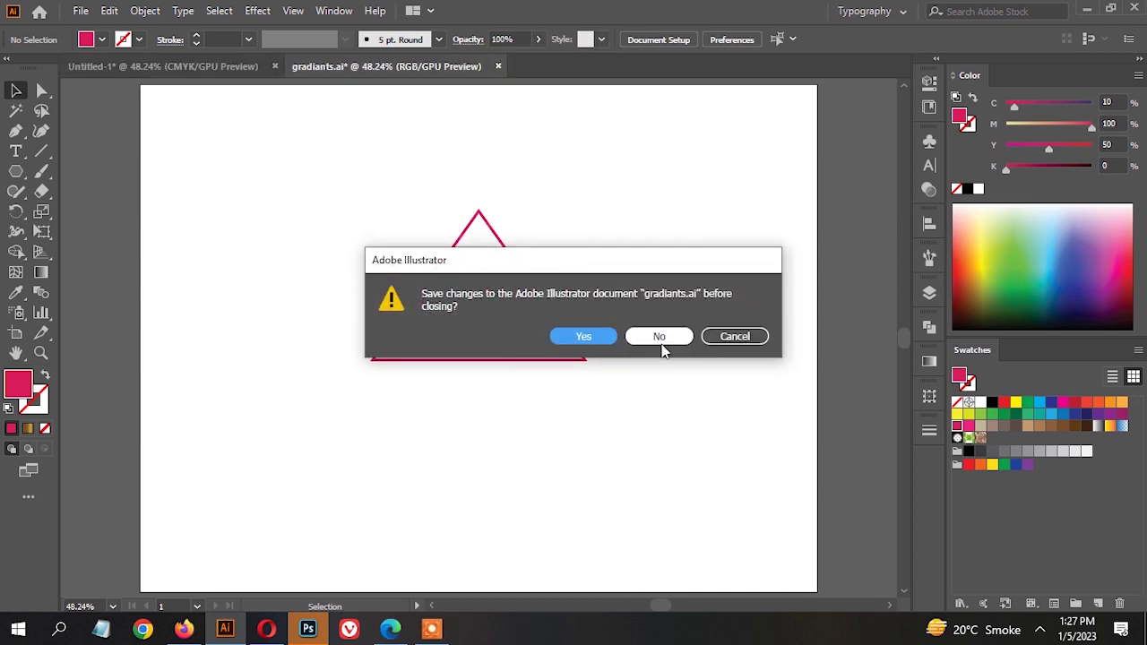
click(661, 335)
- Create a 1200 by 450 pt rectangle and send it to the back behind the logo
drag(15, 171, 112, 170)
click(325, 181)
text(1200)
key(Tab)
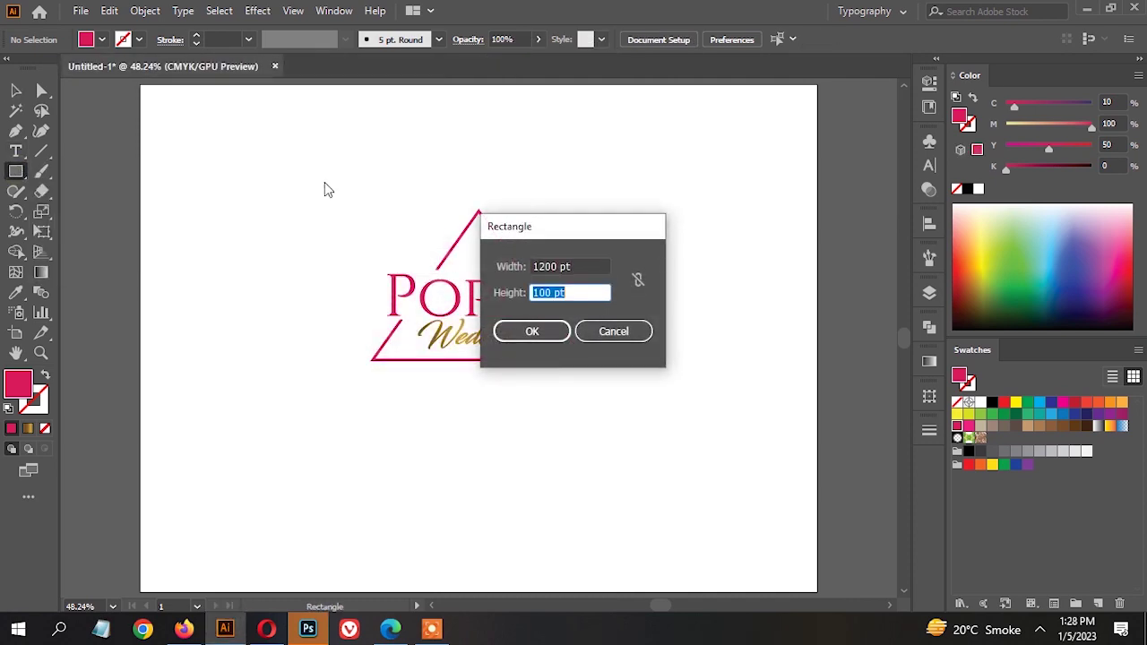
text(450)
key(Return)
right_click(309, 182)
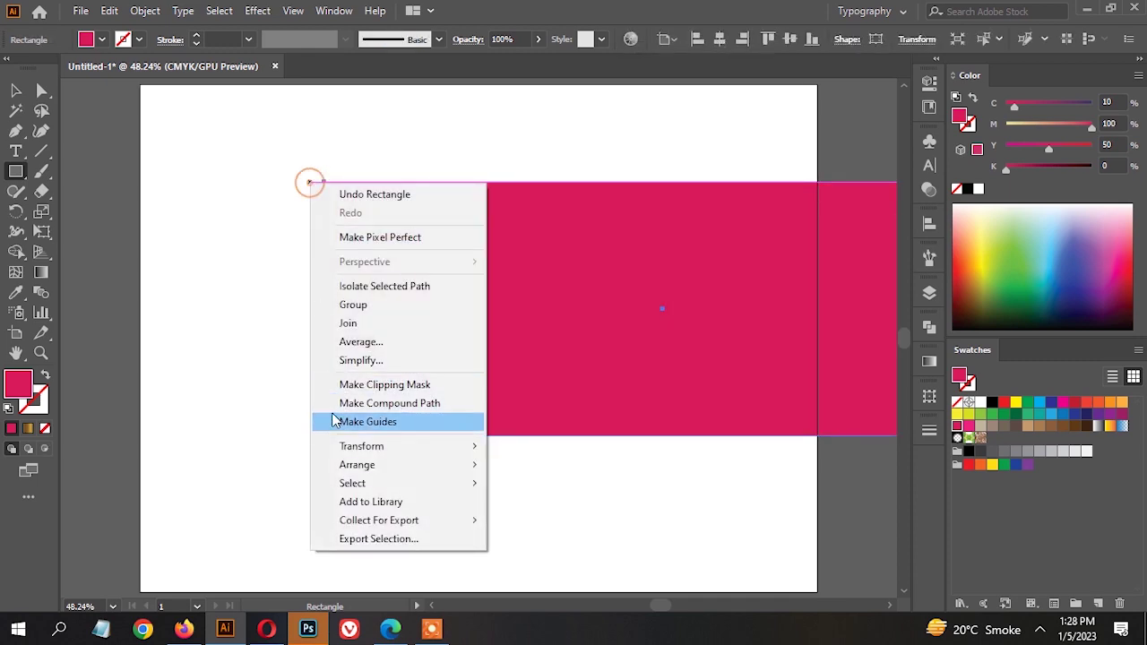
mouse_move(403, 464)
click(588, 529)
key(v)
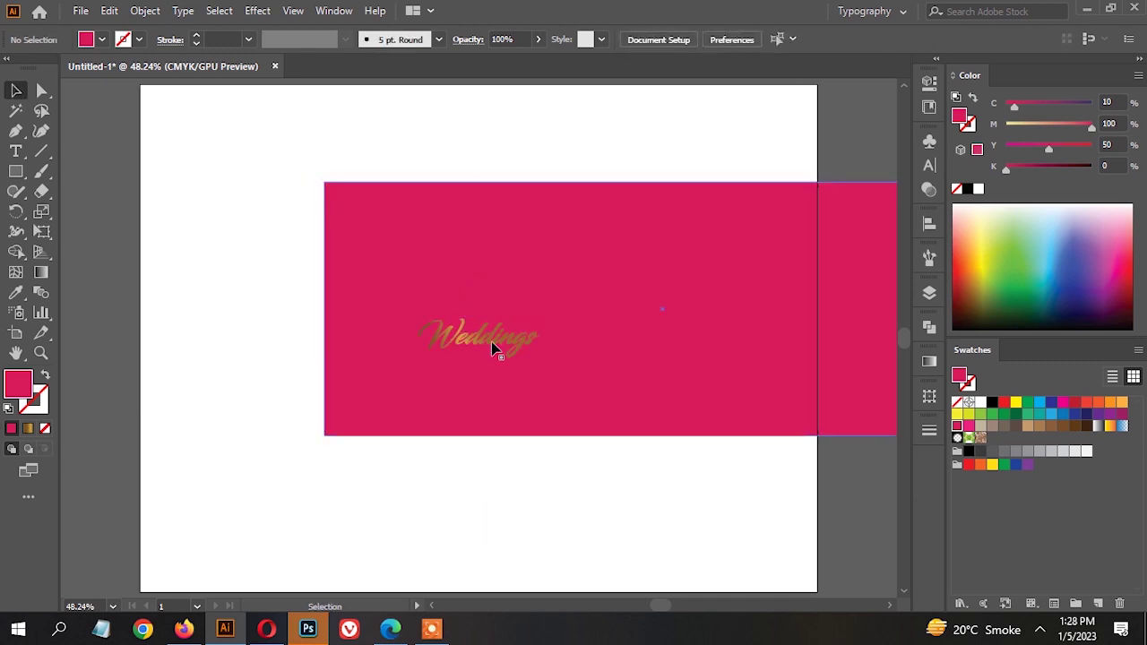
- Centre the logo and the rectangle horizontally and vertically on the artboard
click(497, 348)
drag(404, 133, 666, 277)
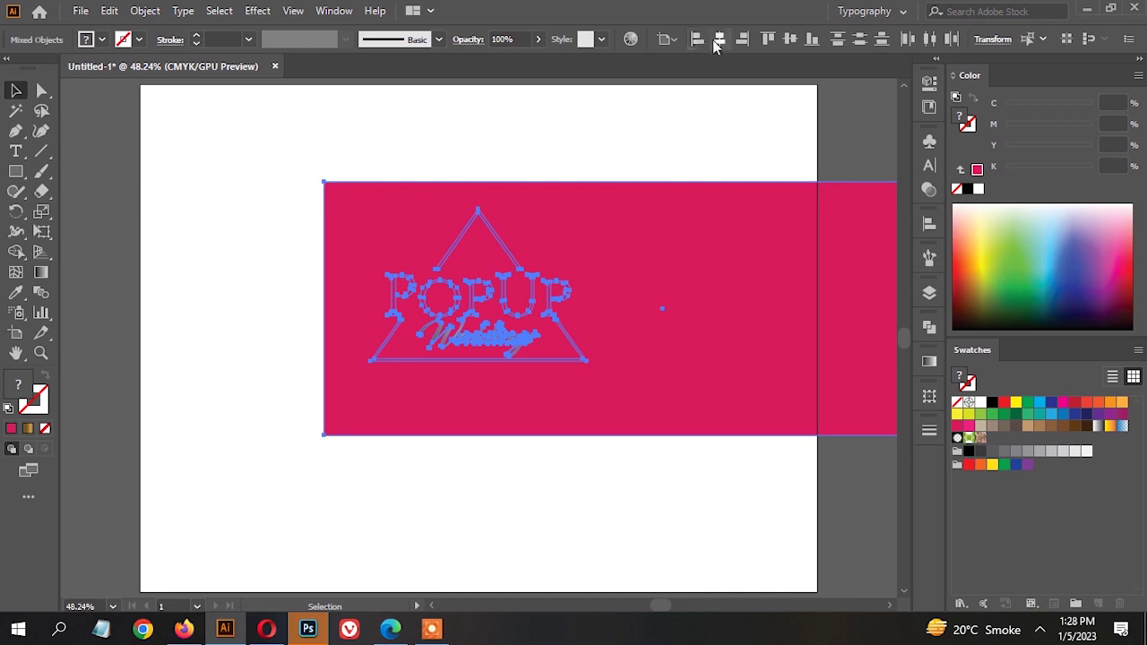
click(719, 38)
click(790, 39)
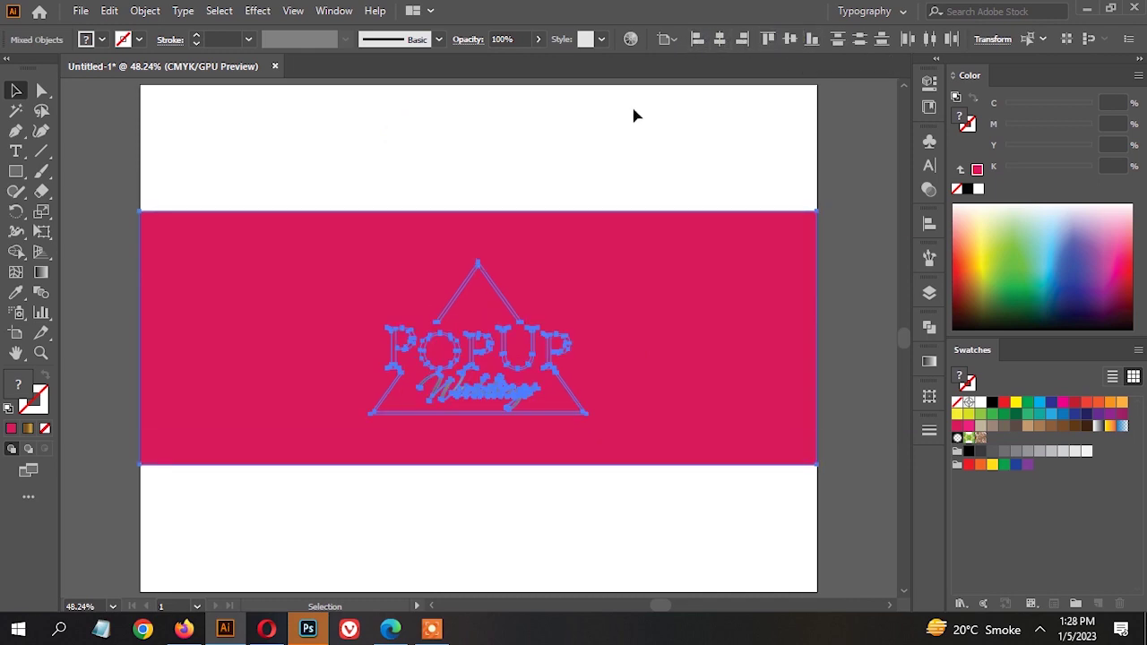
- Recolour the background rectangle behind the logo white
click(636, 115)
click(653, 262)
click(977, 405)
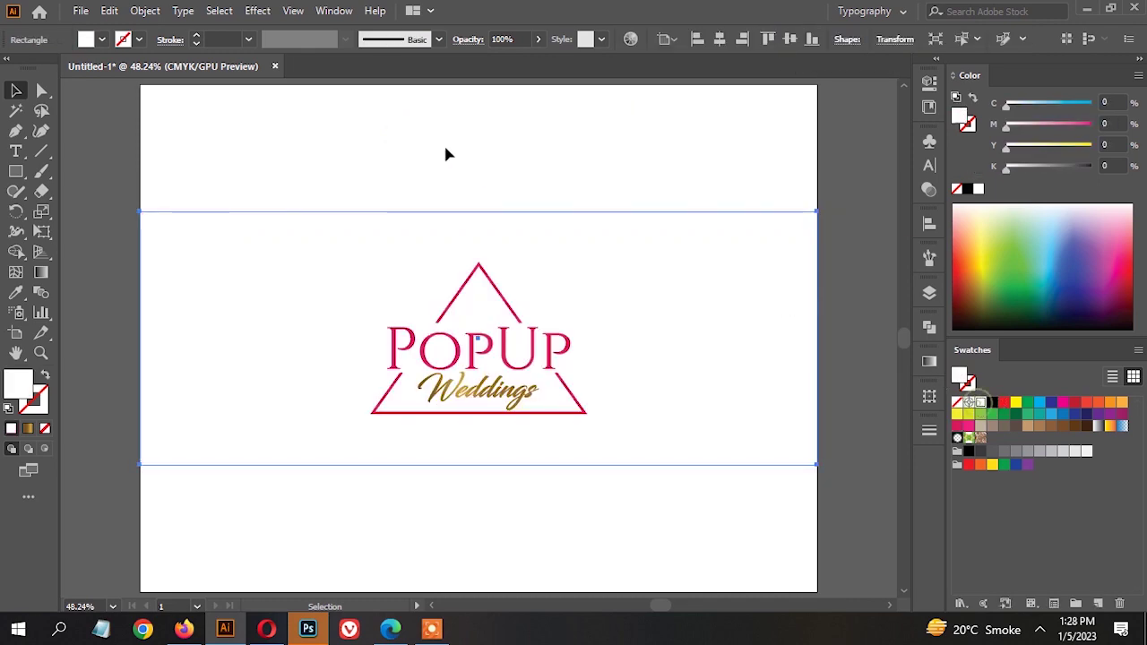
- Align the grouped logo and white rectangle to the artboard's upper edge, with a duplicate aligned to the lower edge
key(a)
drag(379, 146, 585, 527)
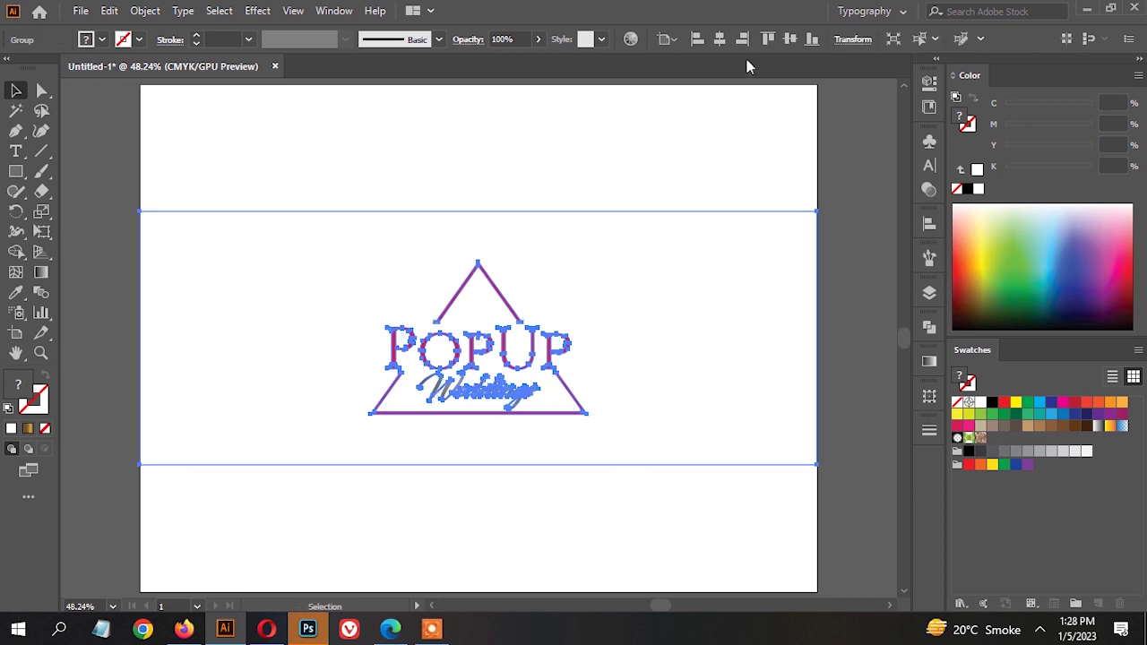
click(766, 39)
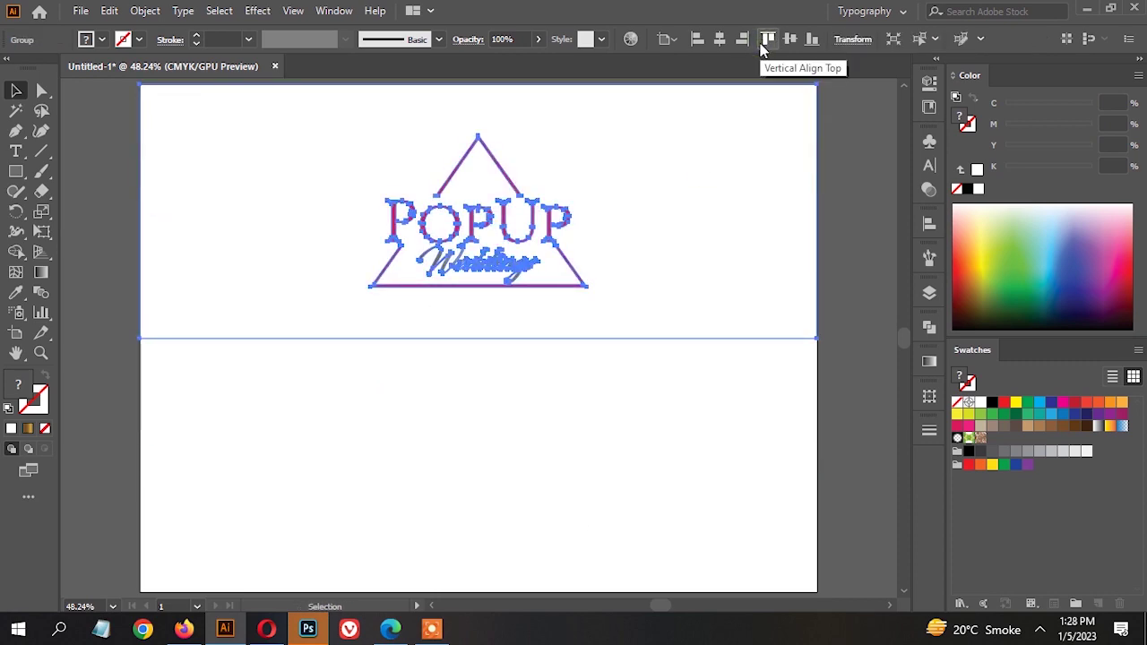
click(813, 39)
- Recolour the lower logo panel's background rectangle black and group all the artwork
double_click(629, 403)
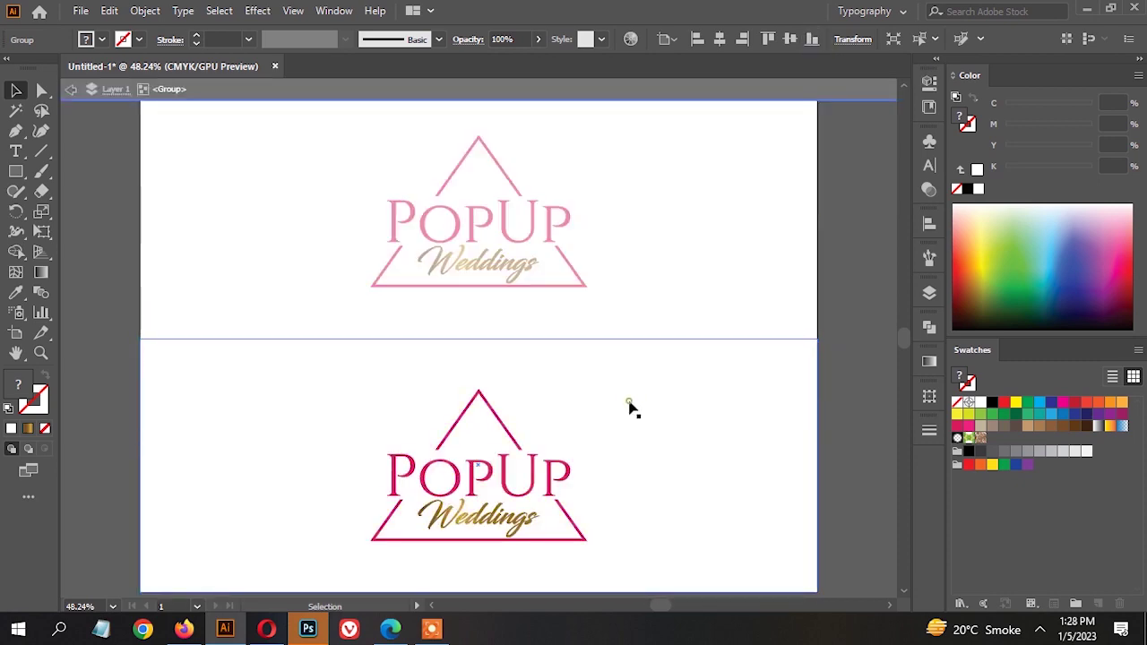
click(629, 408)
click(992, 402)
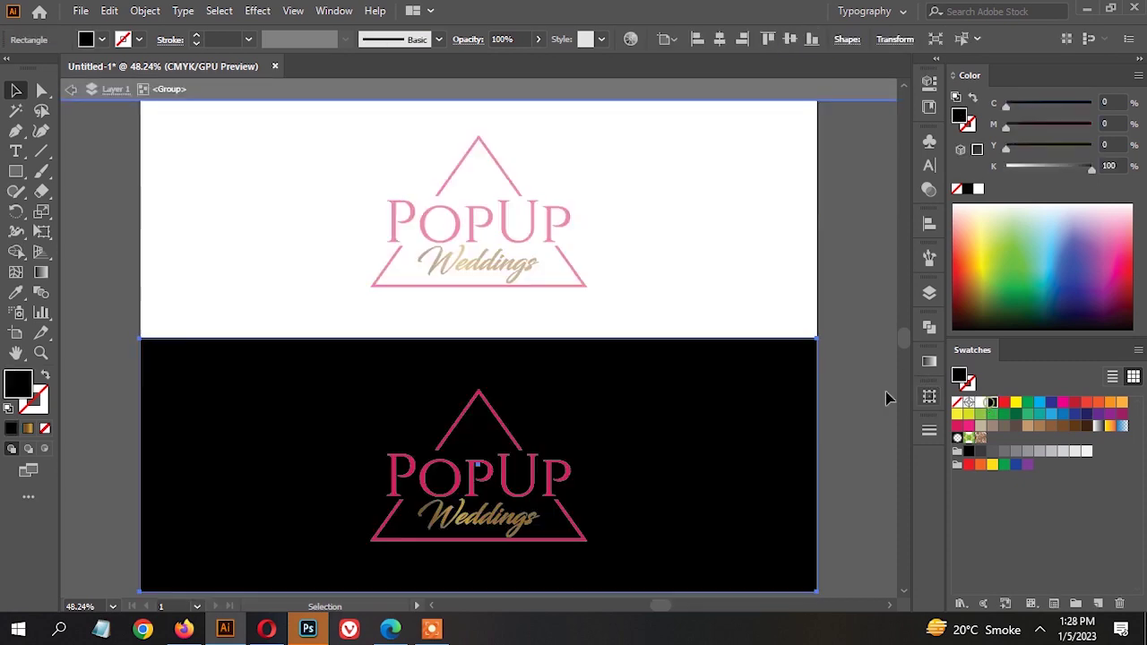
double_click(859, 300)
key(ctrl+a)
key(ctrl+g)
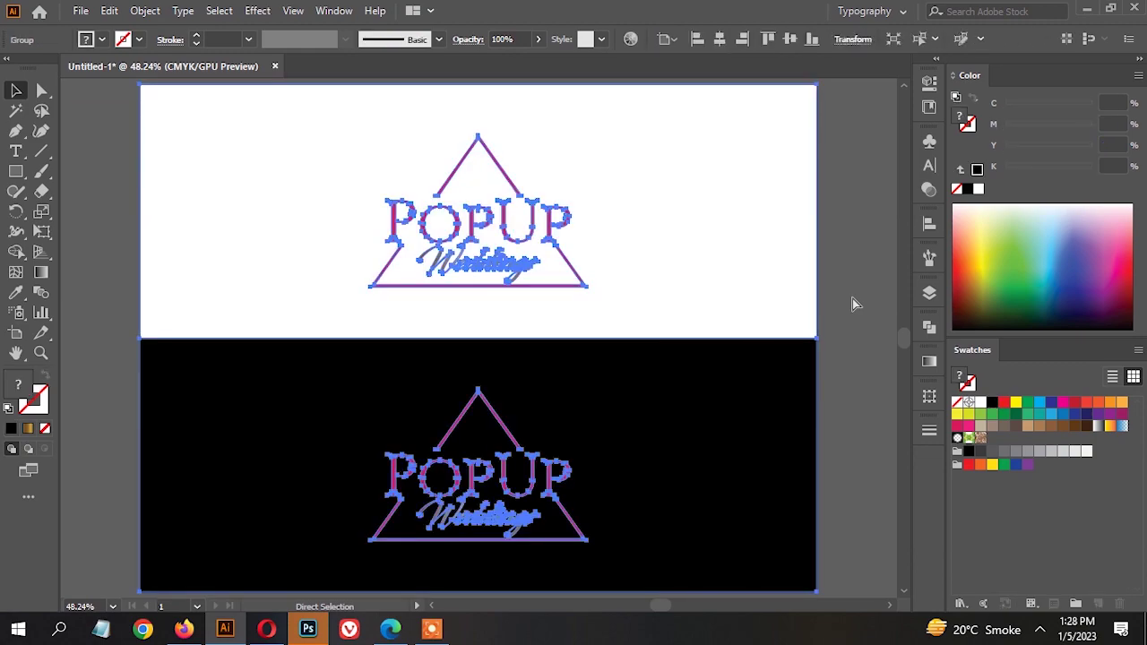
key(ctrl+h)
- Save the document as an Adobe Illustrator file named puw in the Work folder
key(ctrl+s)
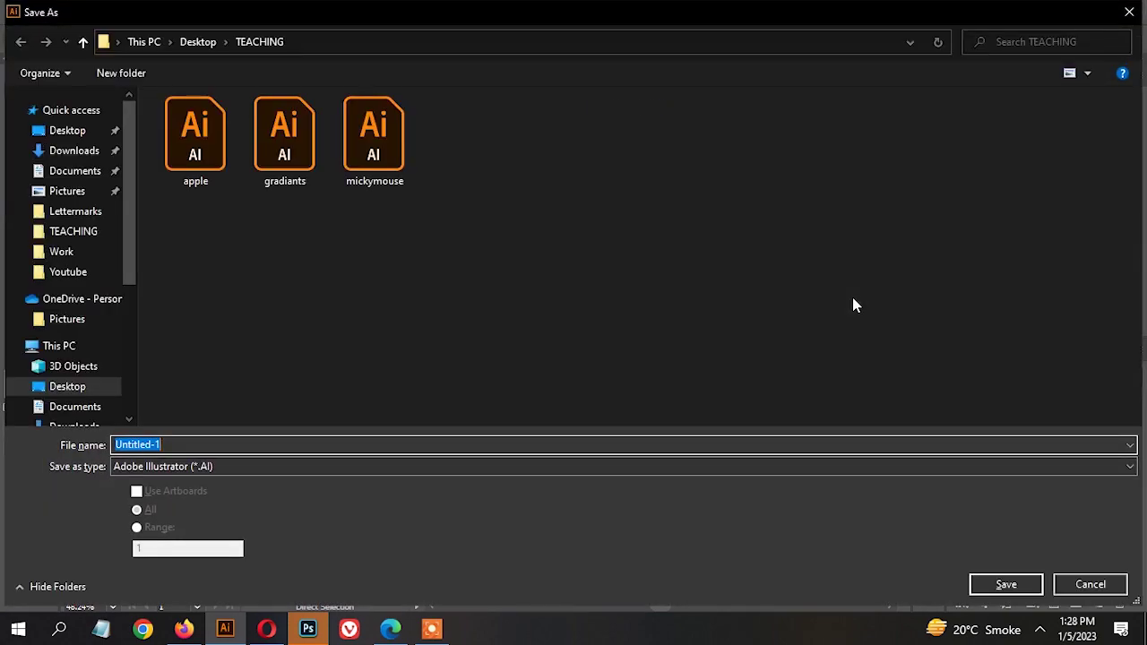
click(71, 255)
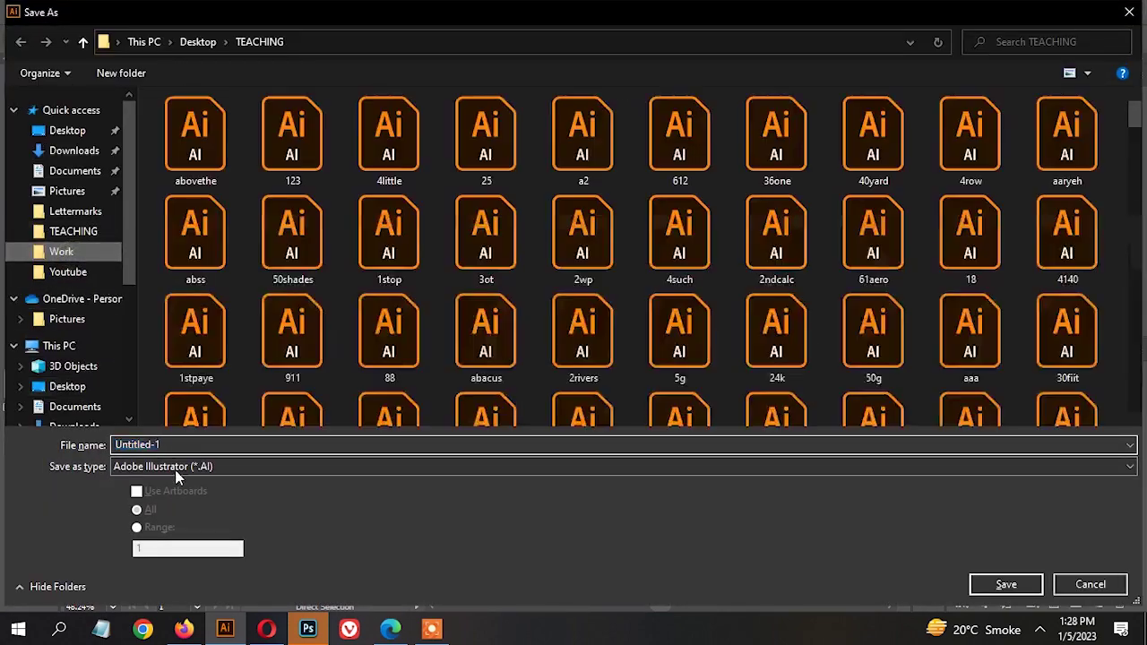
text(puw)
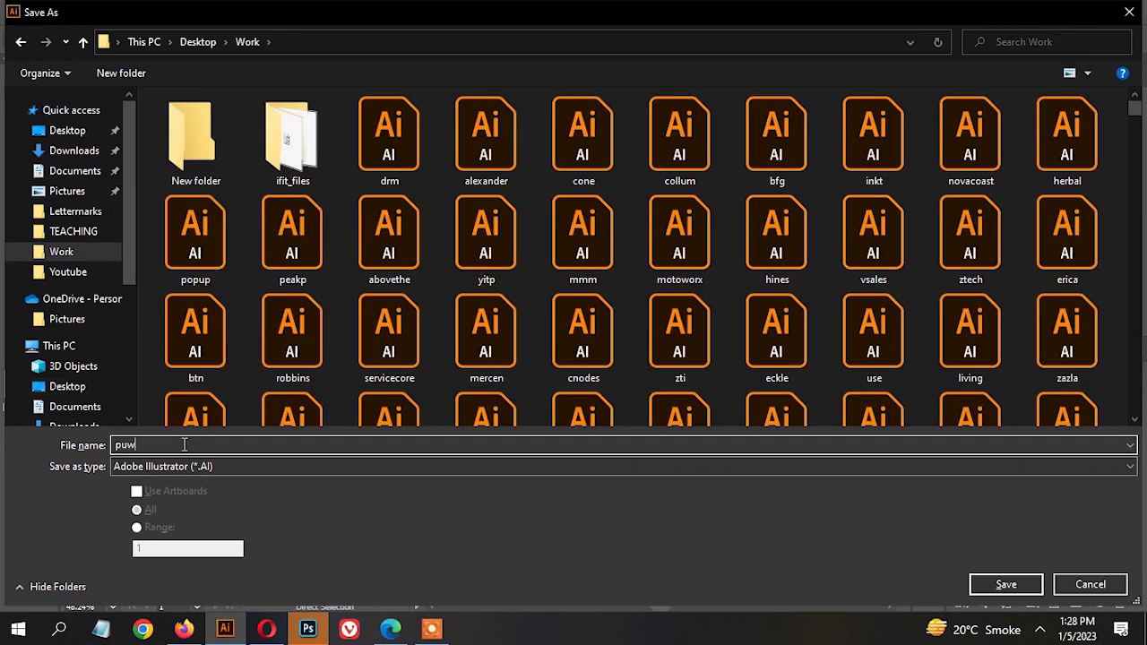
key(Escape)
key(Return)
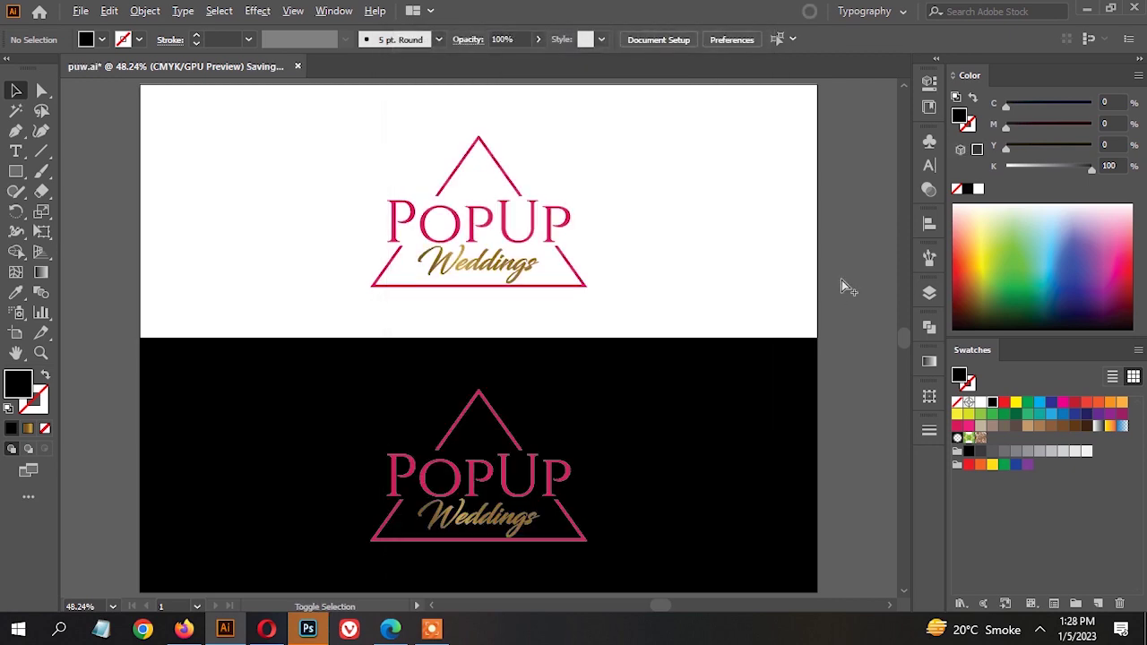
- Start a Save for Web JPEG export at maximum quality and set the image width to 5000 px
key(ctrl+alt+shift+s)
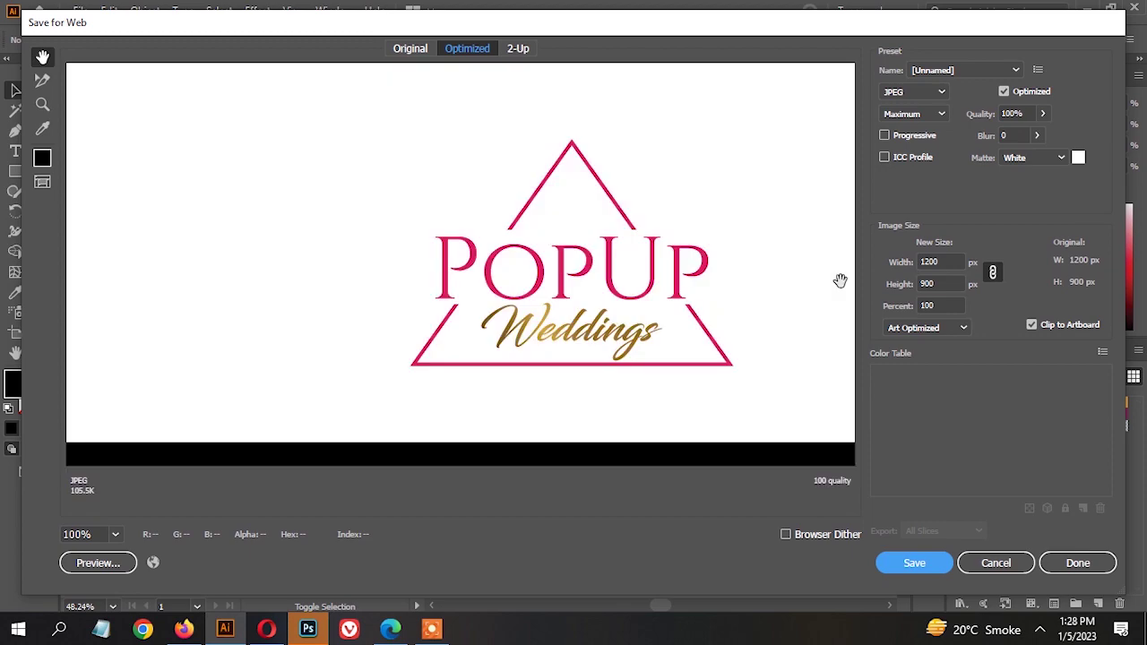
drag(743, 356, 673, 107)
click(952, 260)
text(5000)
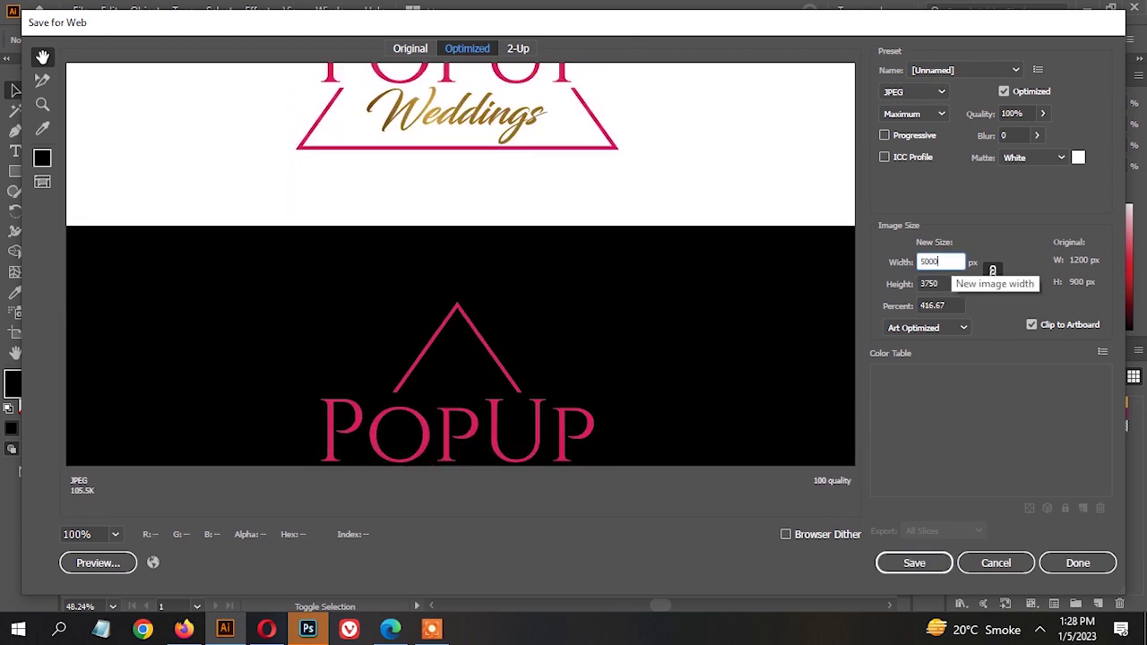
key(Tab)
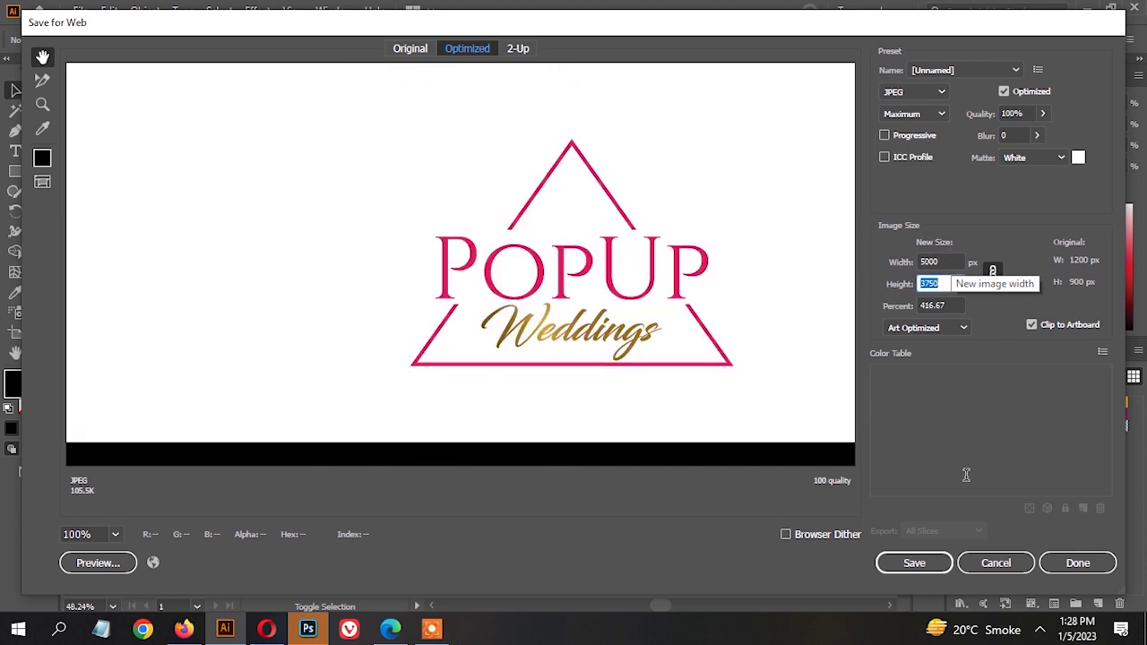
- Save the exported JPEG as puw in the Work folder
click(895, 563)
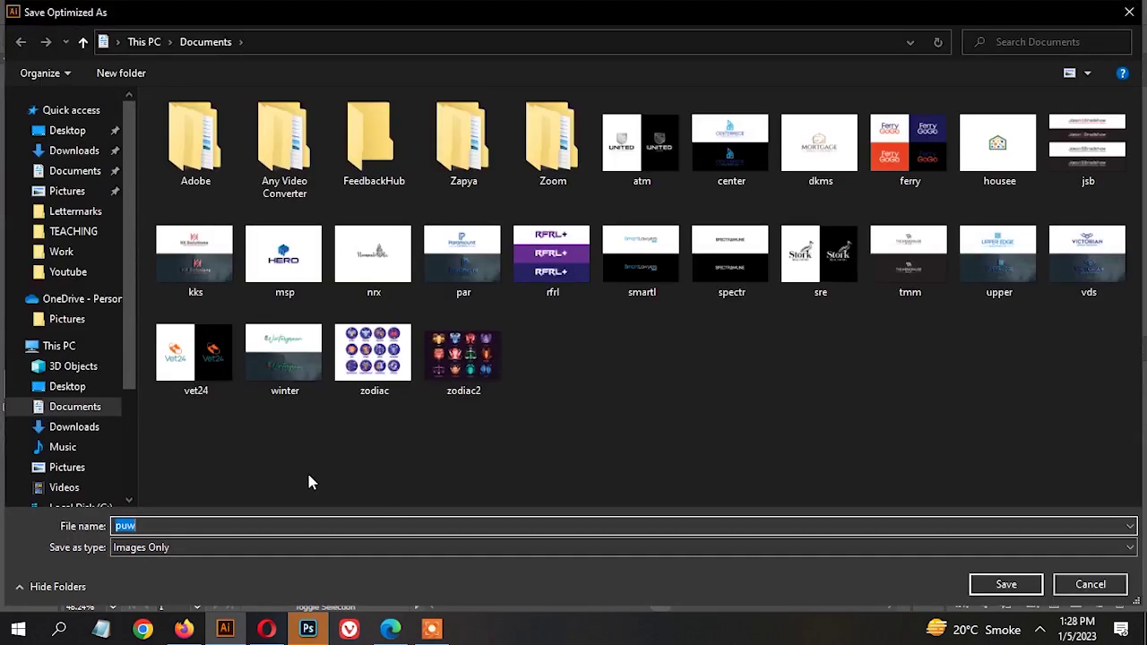
click(80, 254)
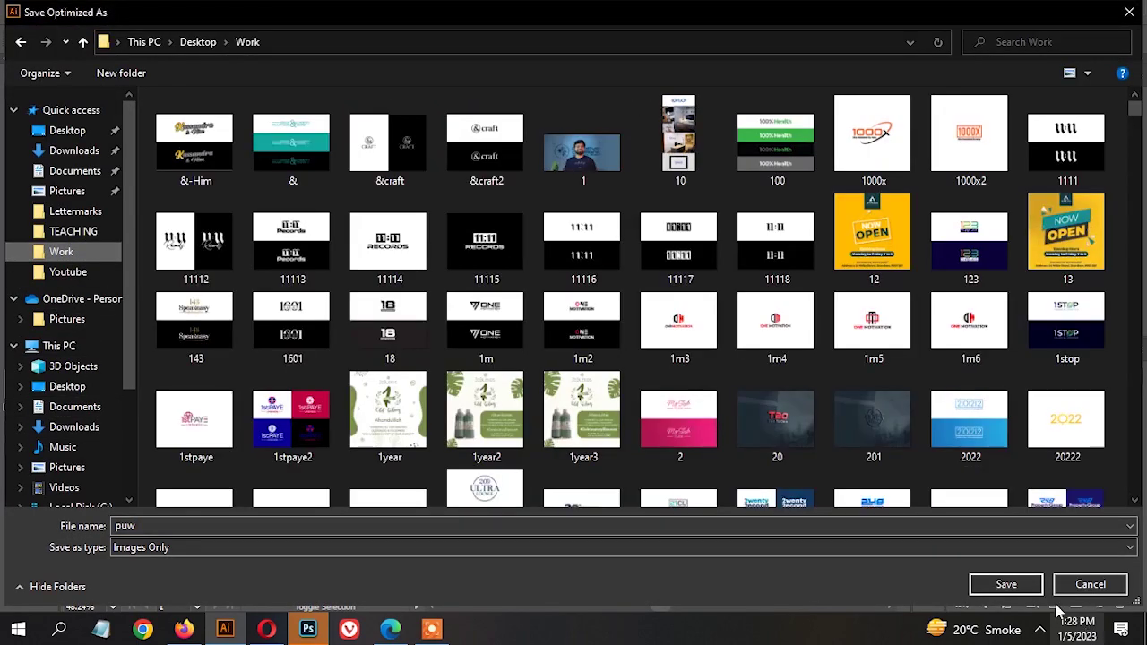
click(1006, 584)
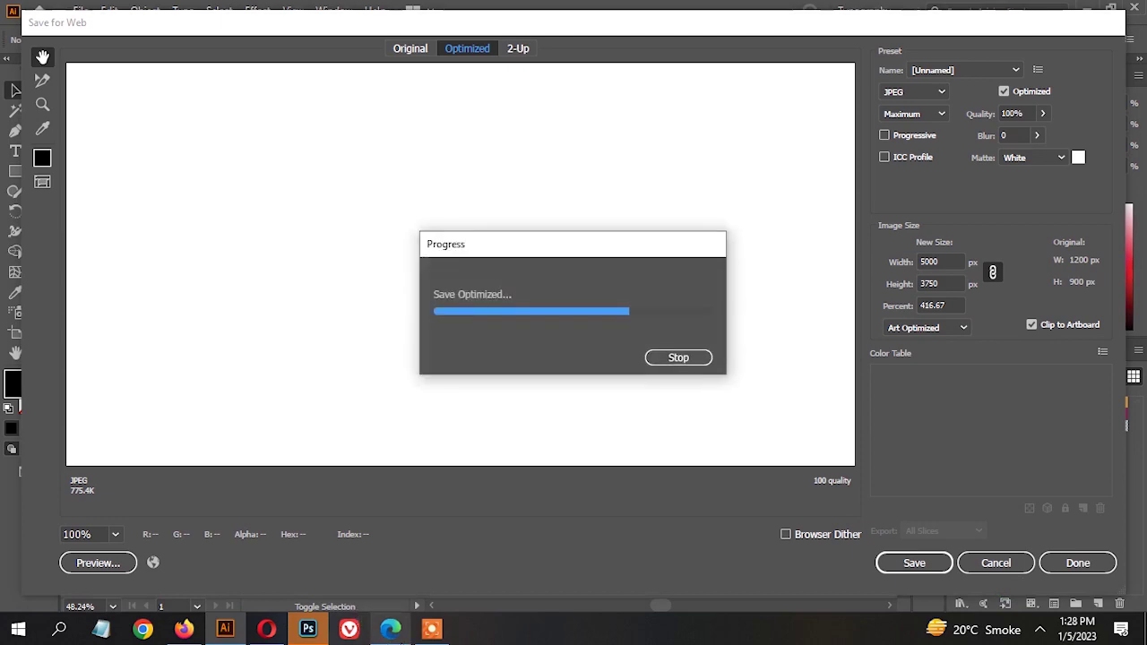
- Switch to Edge, copy the logo text "Pop Up Weddings" from the contest brief and open the design submission form
mouse_move(392, 631)
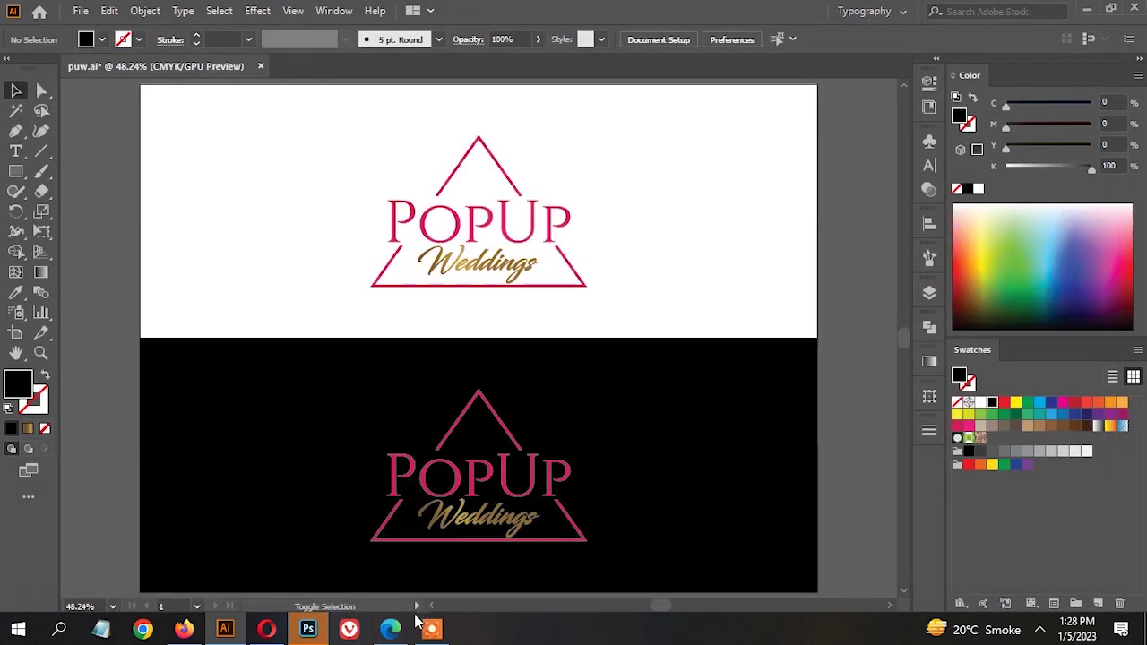
click(390, 630)
scroll(525, 509, down, 2)
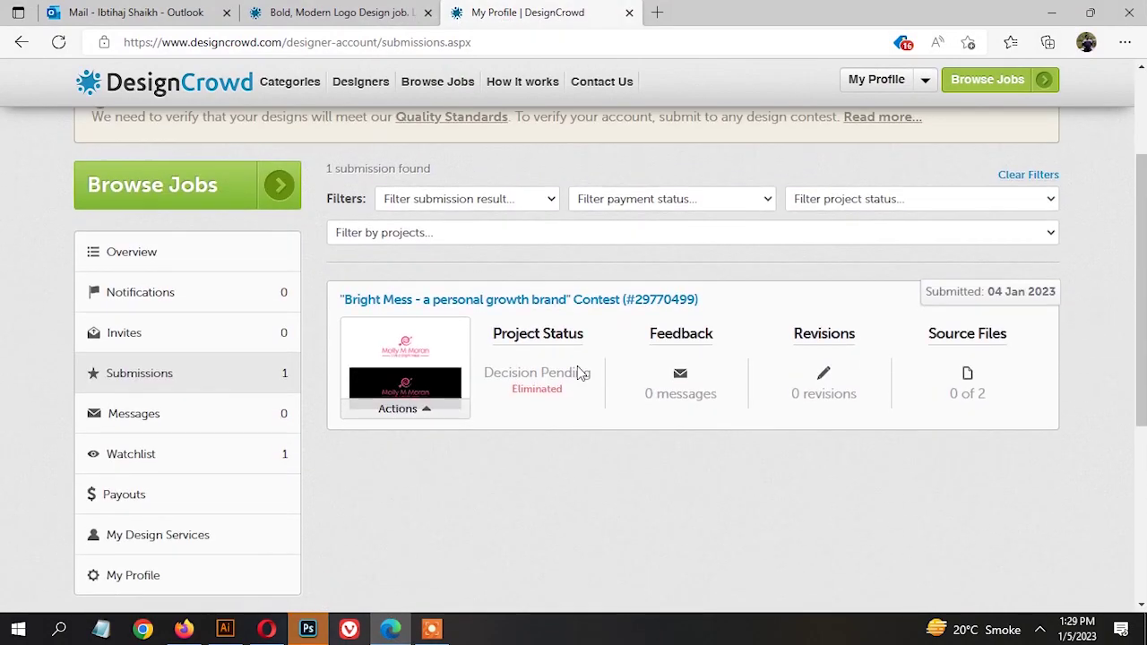
click(336, 13)
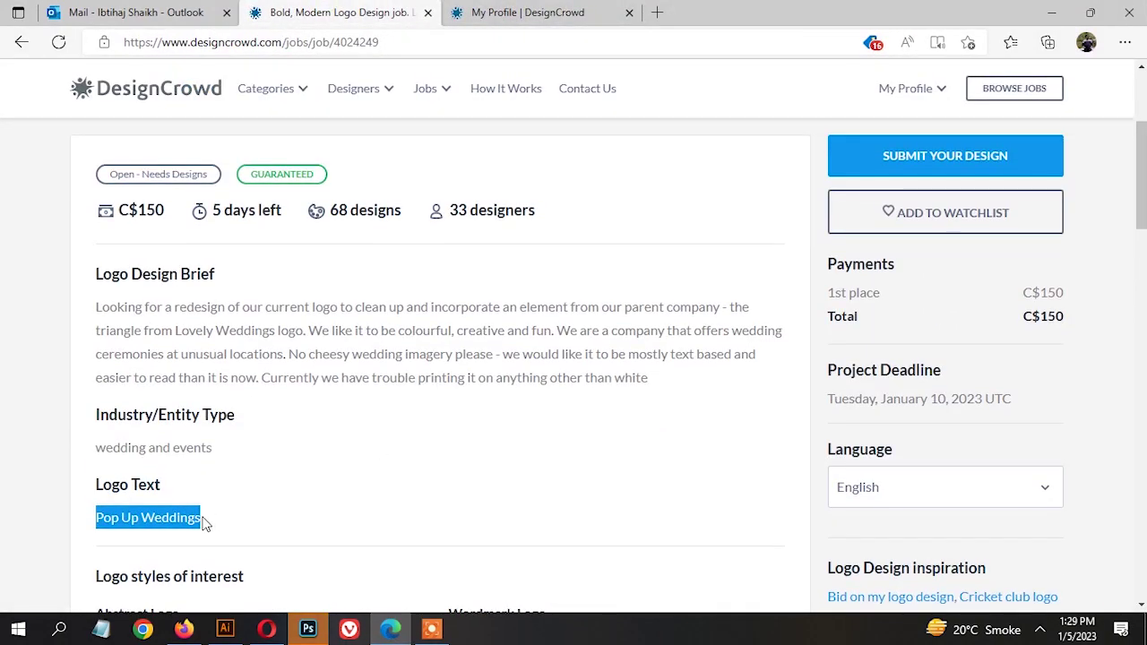
right_click(204, 520)
click(305, 135)
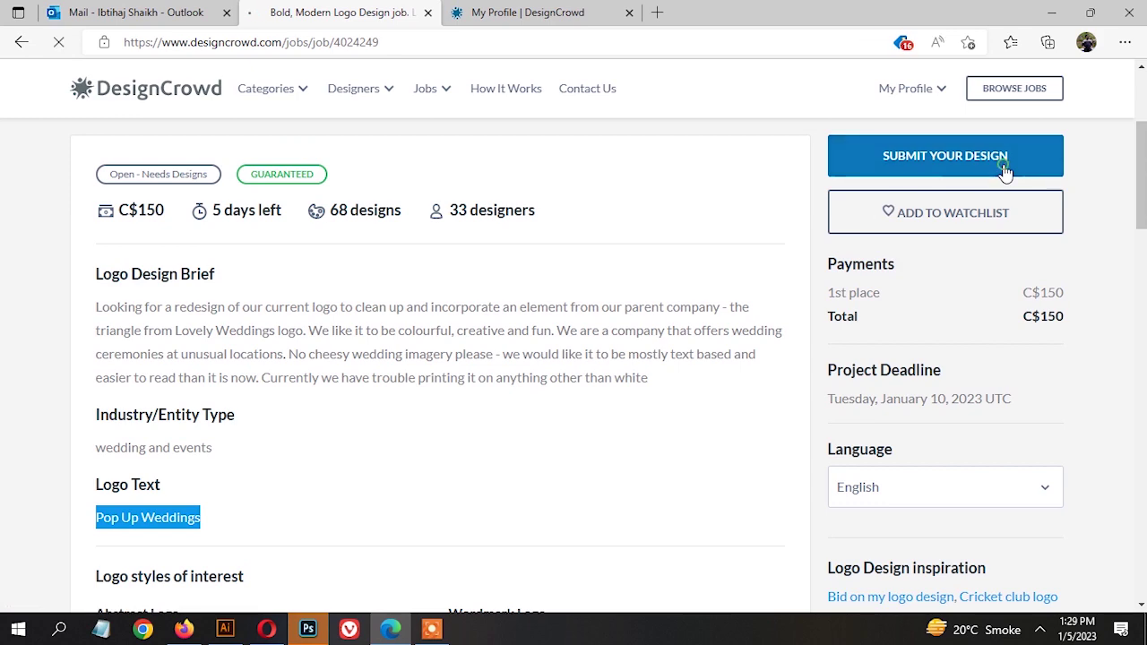
click(1005, 171)
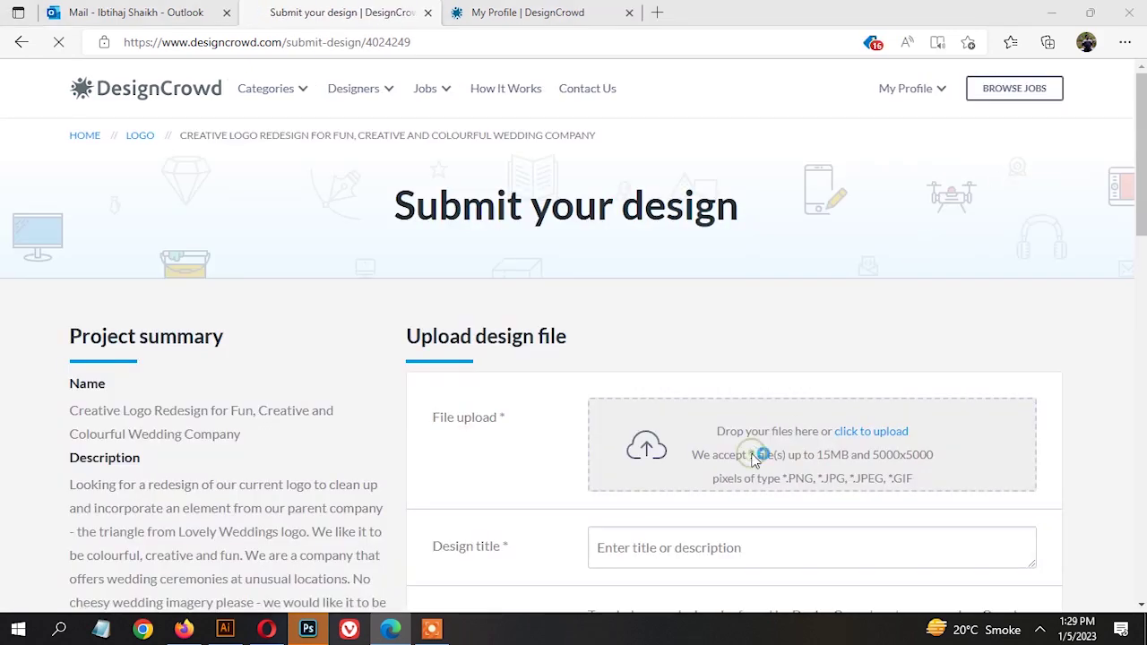
- Upload puw.jpg from the Work folder as the contest design file
click(756, 460)
text(puw)
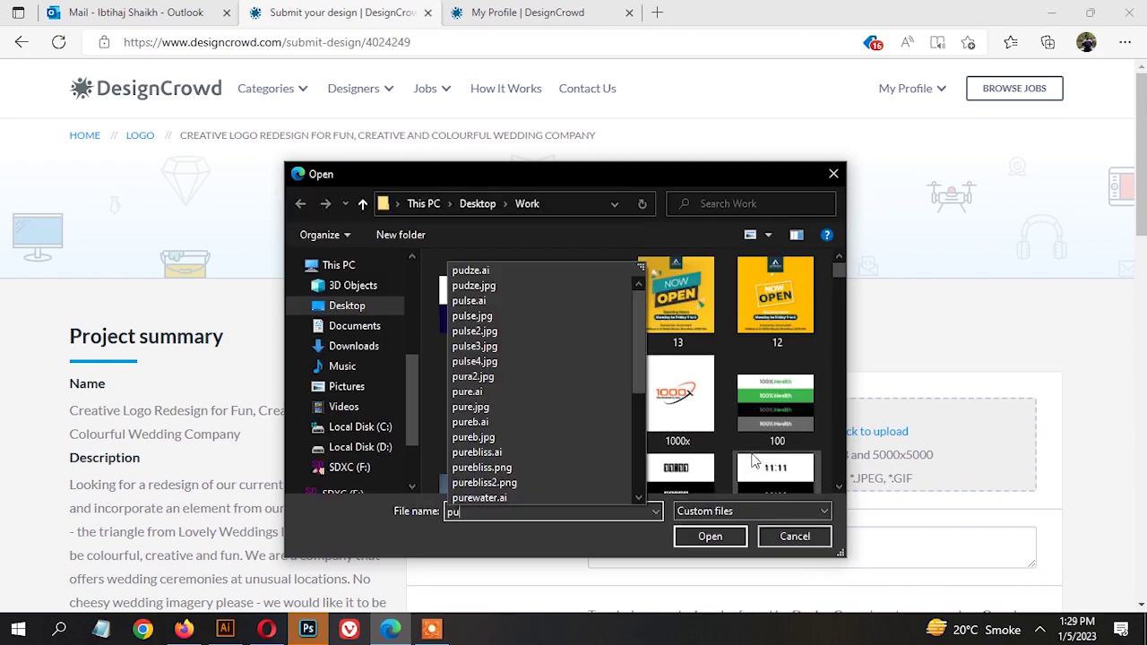
key(Down)
key(Down)
key(Return)
- Enter "Pop Up Weddings logo" as the design title
scroll(748, 461, down, 2)
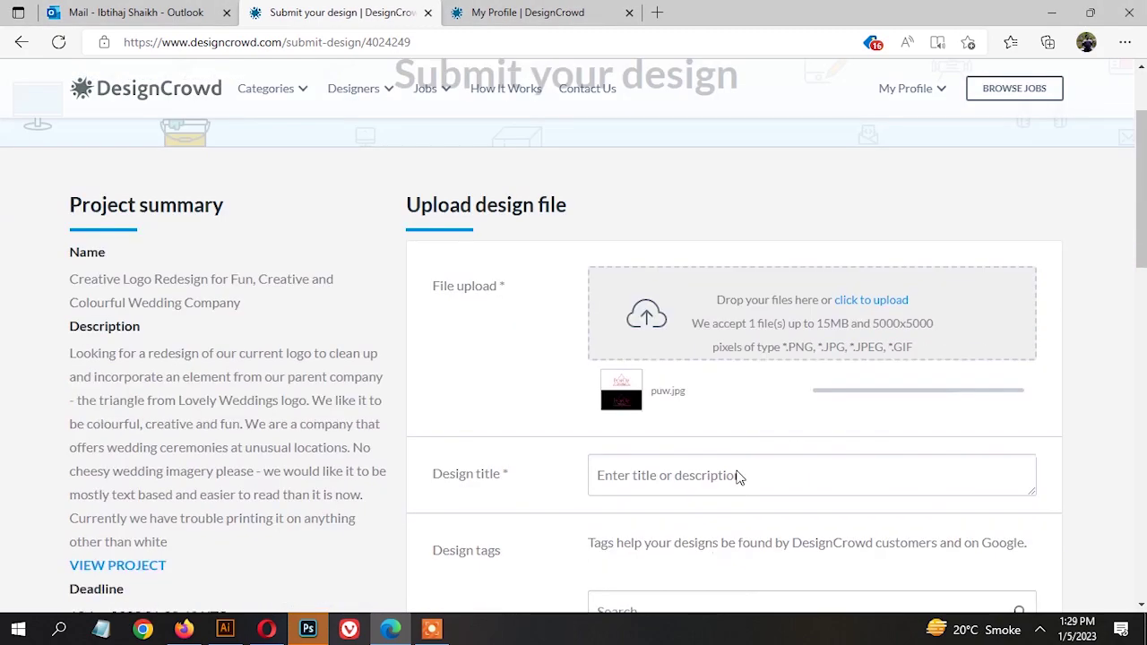
click(736, 443)
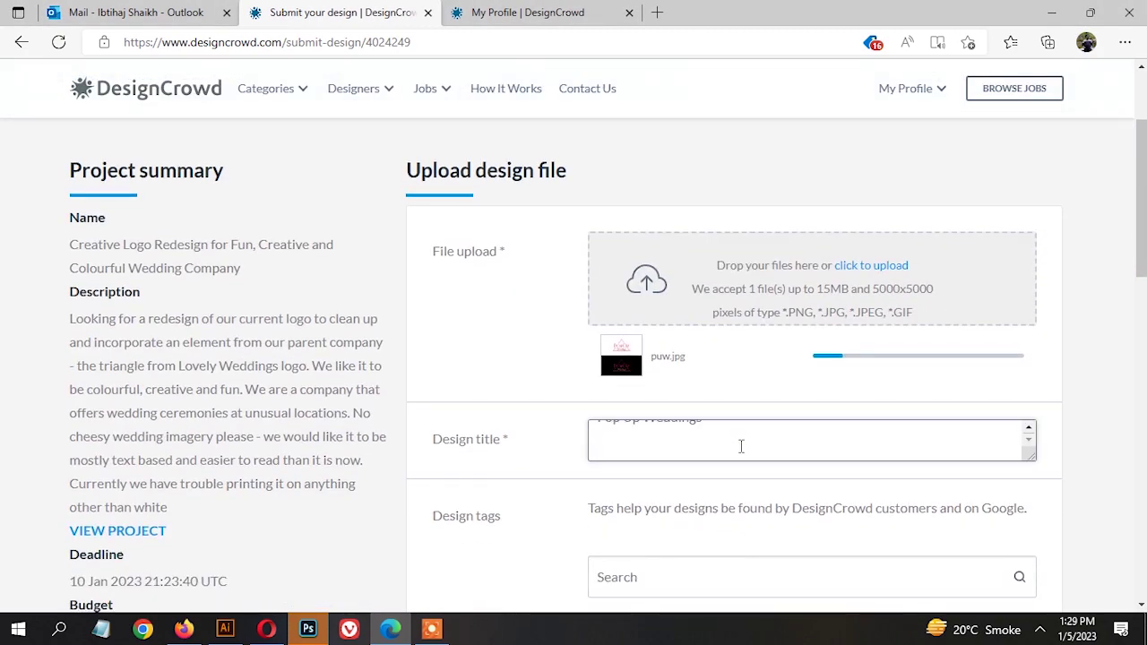
key(BackSpace)
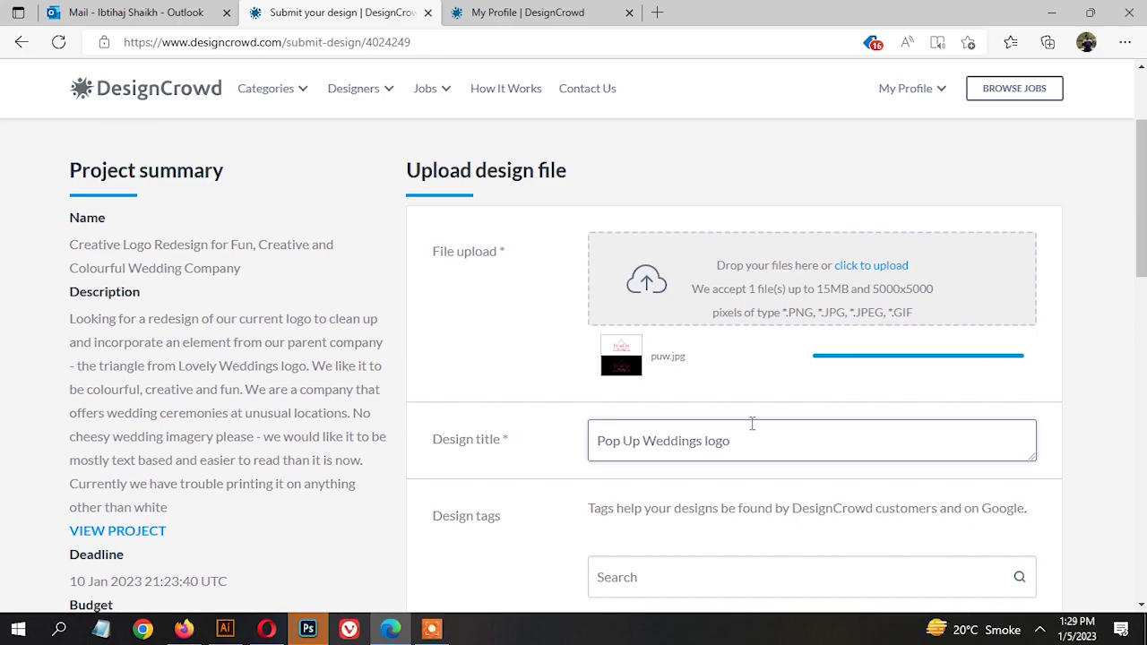
- Declare that no stock images were used, accept the submission guidelines and submit the design
scroll(750, 422, down, 8)
click(695, 170)
scroll(681, 242, up, 2)
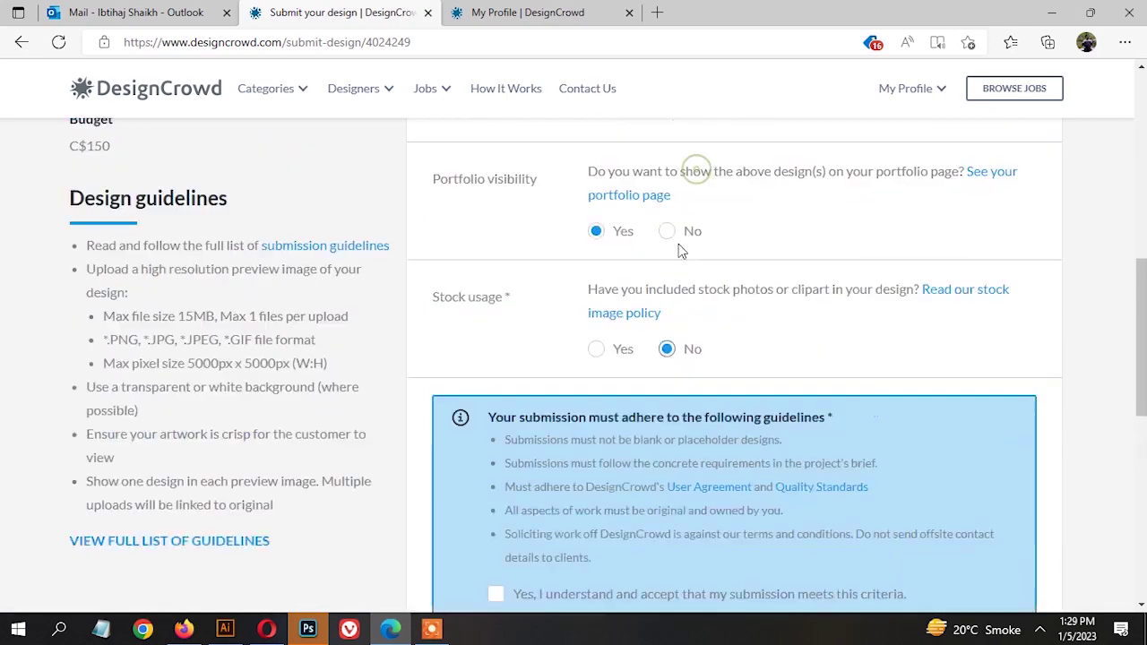
scroll(679, 269, up, 1)
scroll(681, 313, down, 4)
click(681, 333)
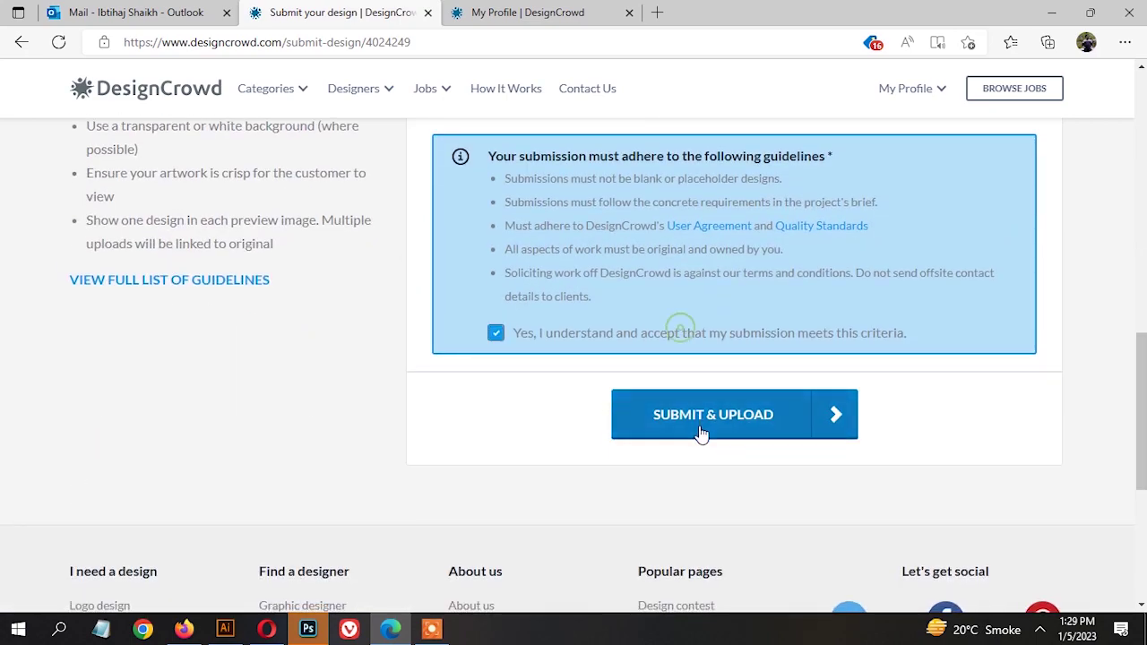
click(701, 429)
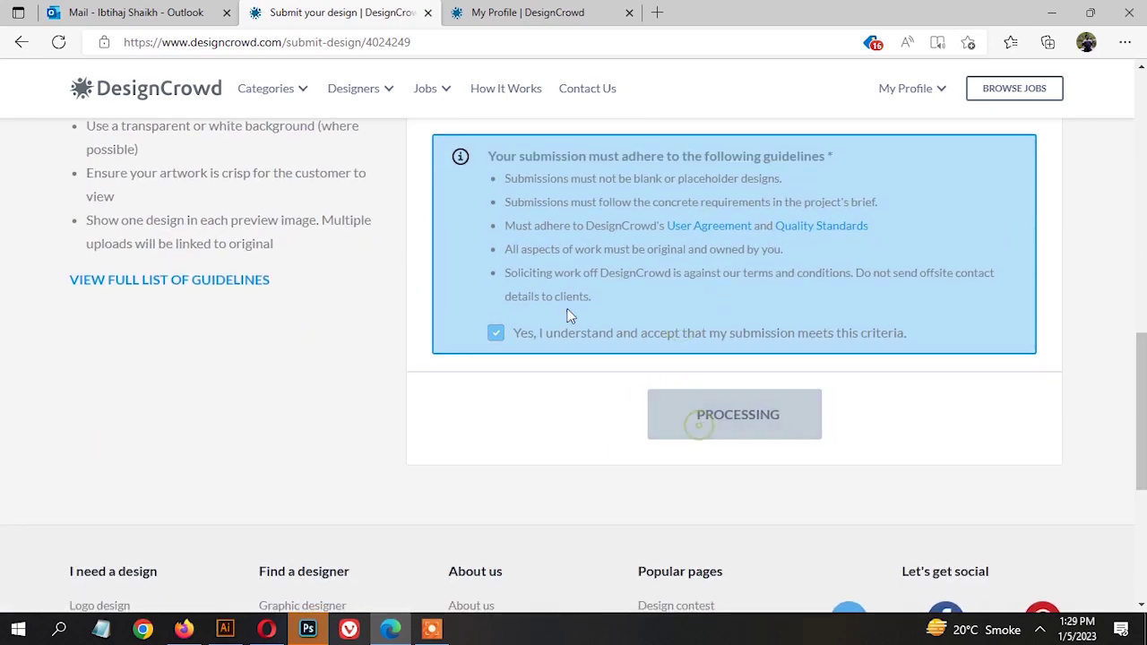
- Review the new contest submission's entry, open the notifications page and close the spare profile tab
click(556, 9)
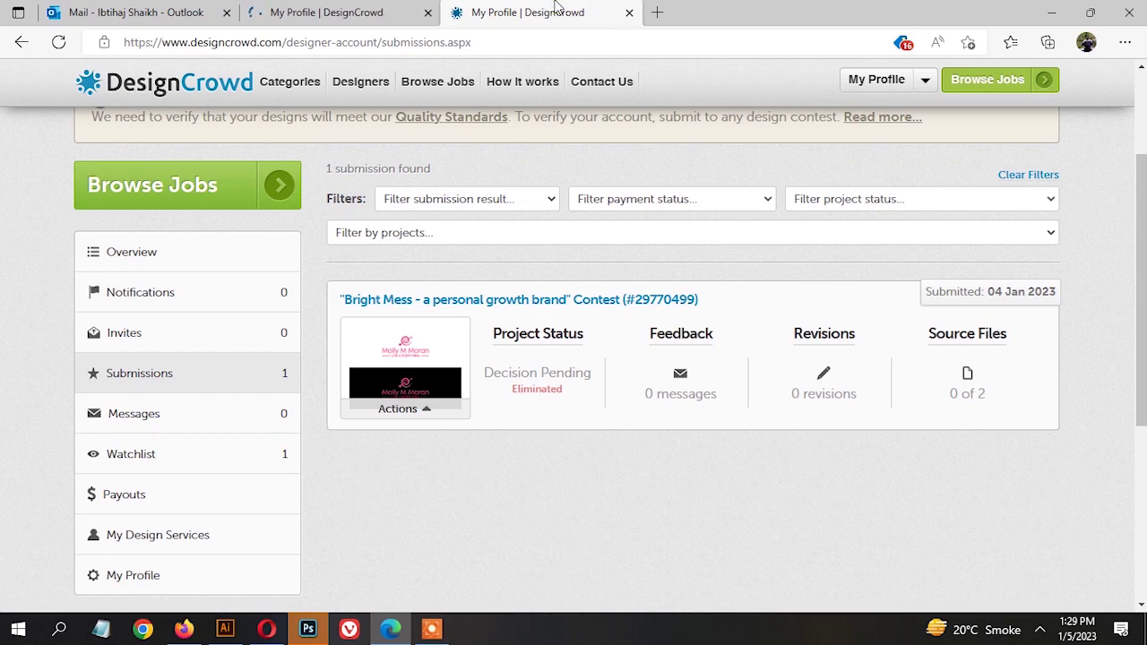
click(381, 9)
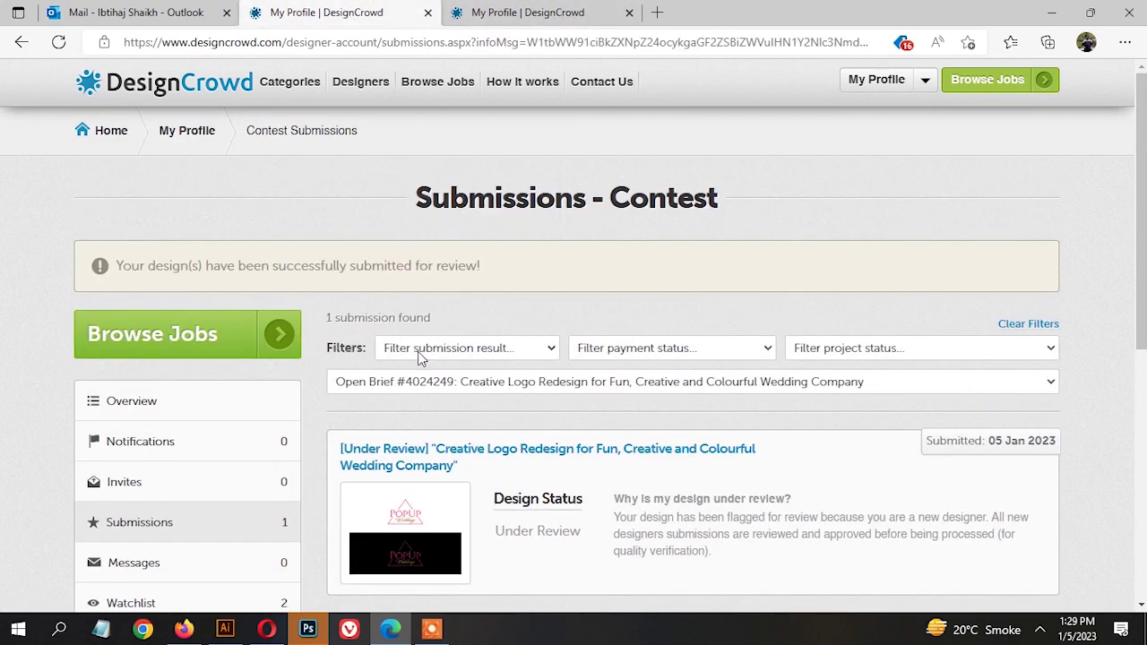
scroll(403, 358, down, 2)
click(176, 285)
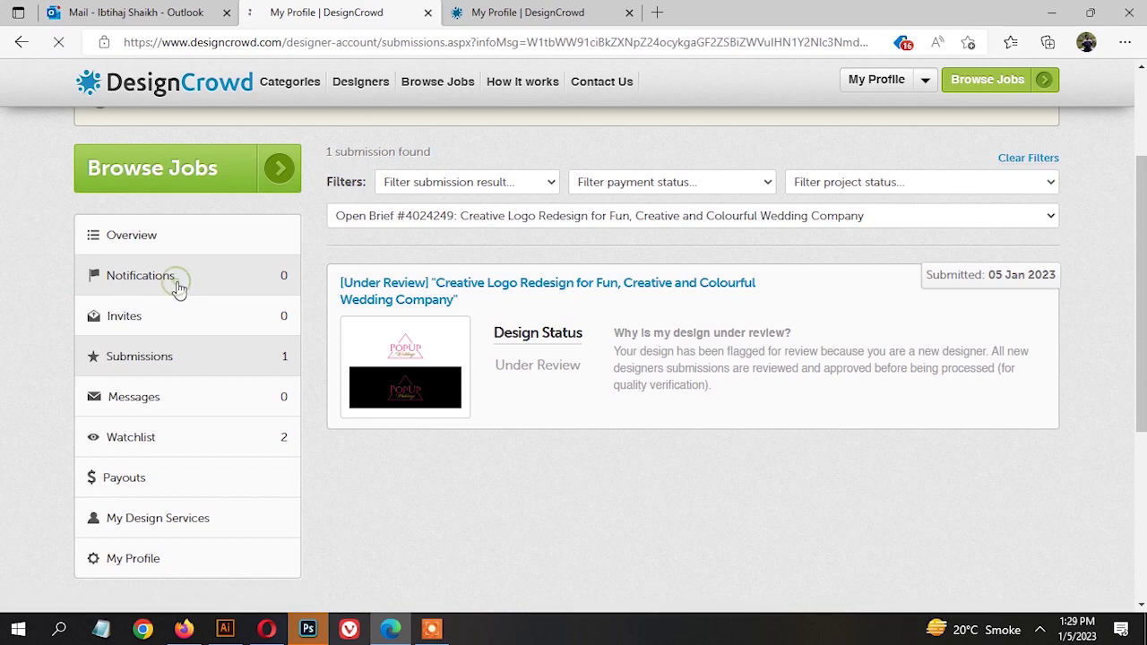
click(629, 12)
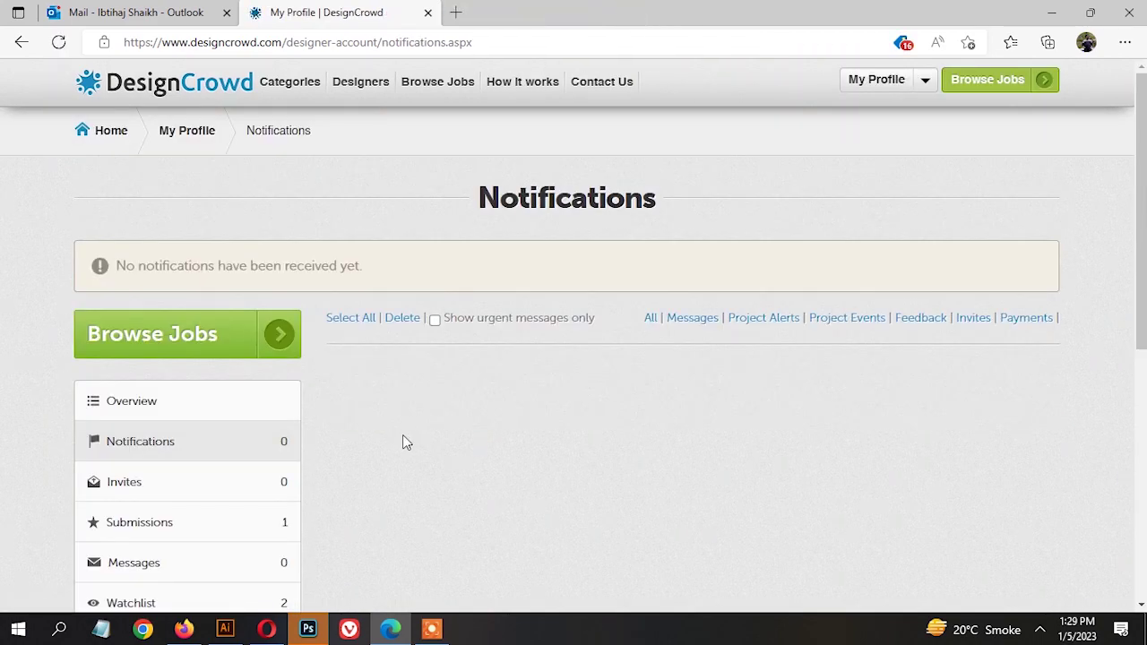
- Check the Outlook inbox for DesignCrowd verification e-mails and return to the DesignCrowd profile
click(141, 9)
click(353, 8)
click(211, 12)
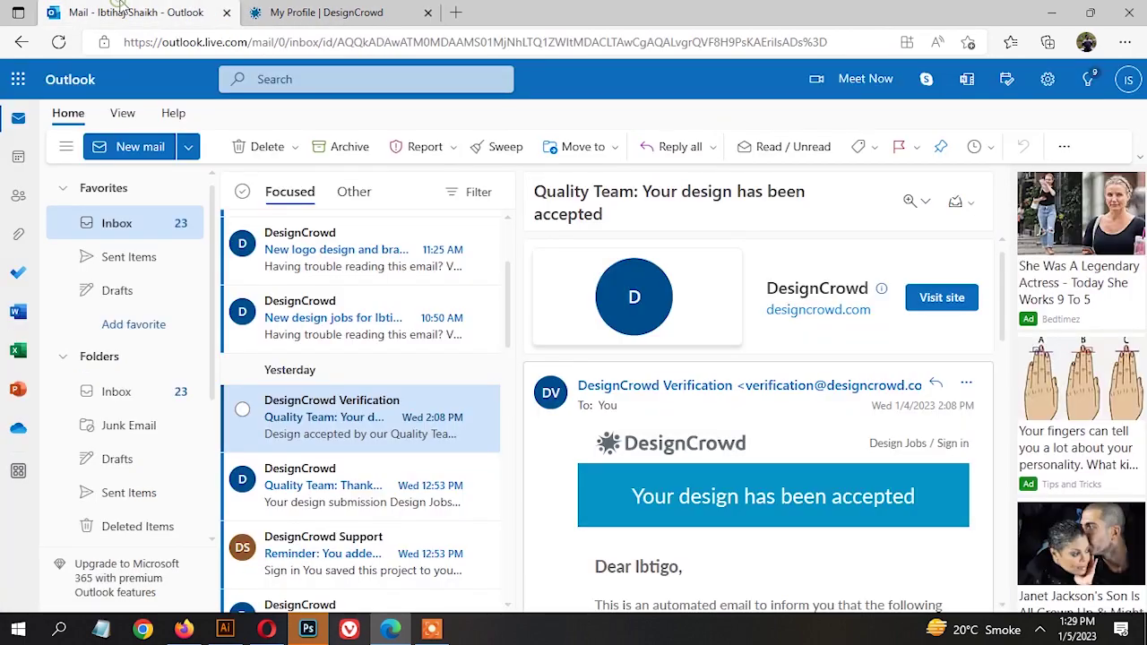
click(325, 16)
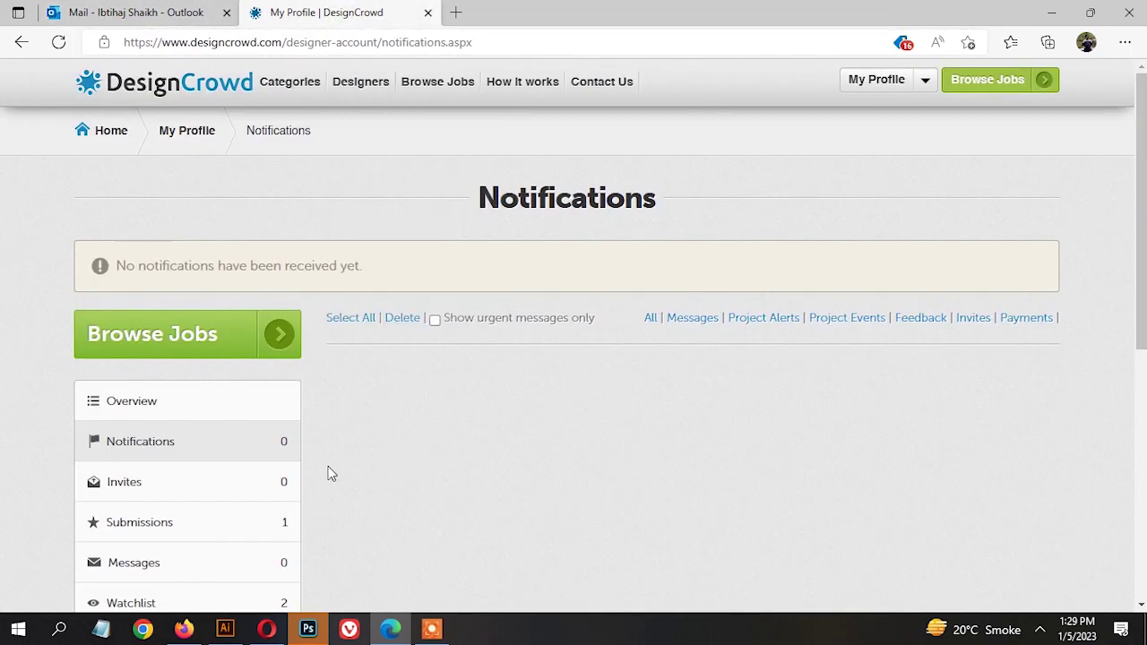
- View the account's payout logs and its payout method page
scroll(329, 473, down, 3)
click(206, 405)
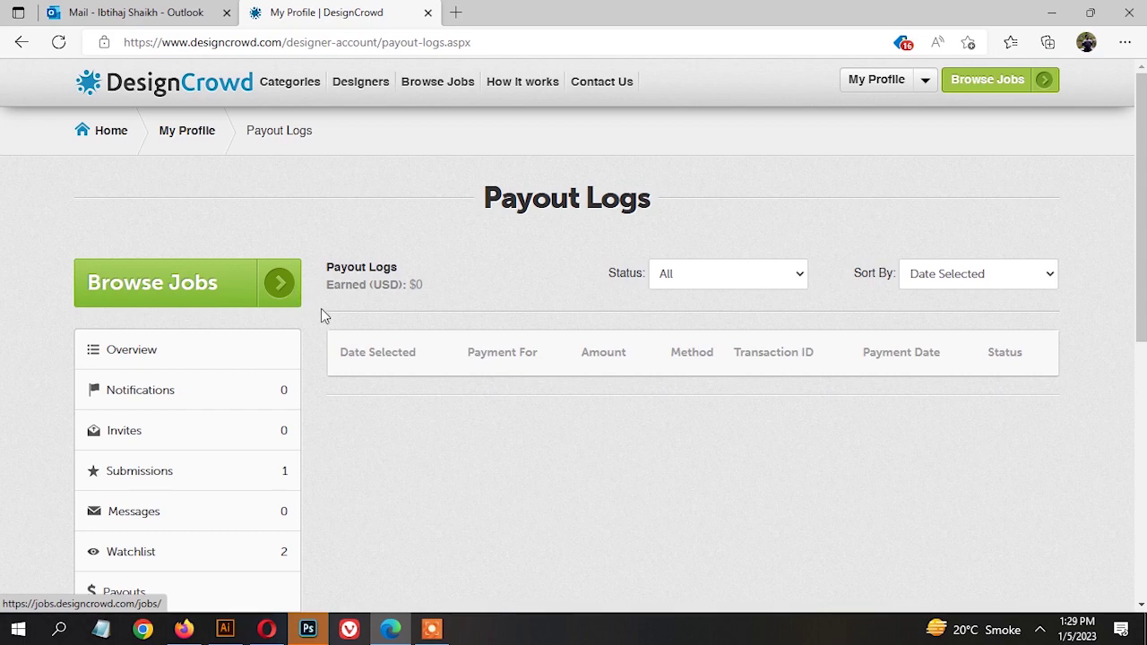
scroll(324, 316, down, 3)
click(179, 344)
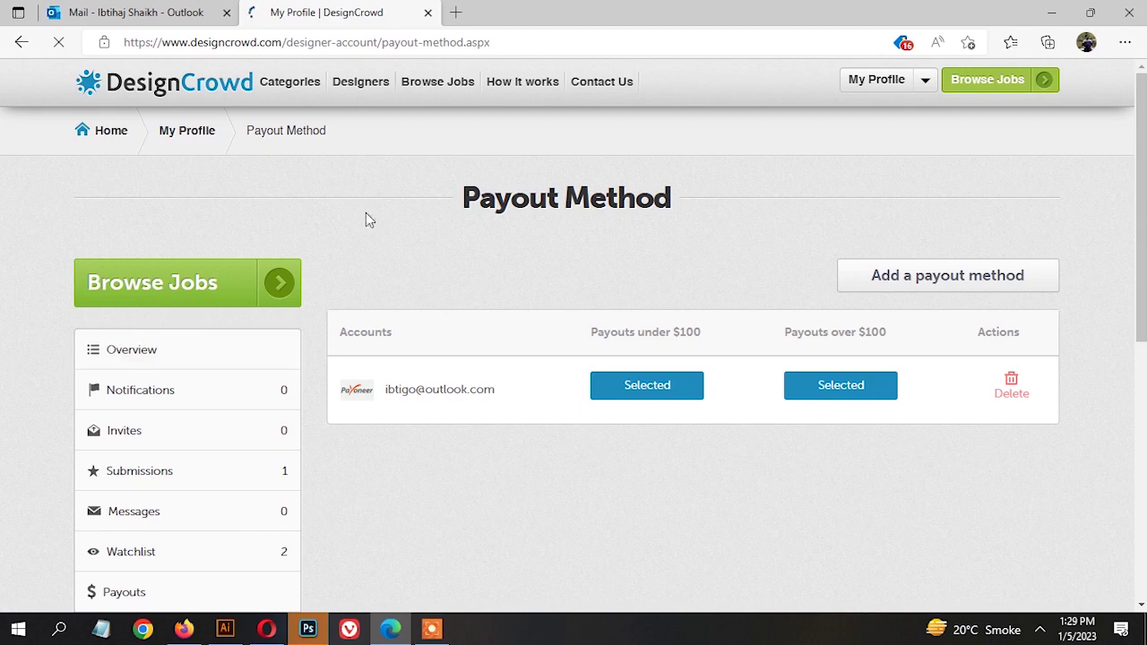
- Compare the Outlook mail account with the Payoneer account e-mail listed as the payout method
click(188, 8)
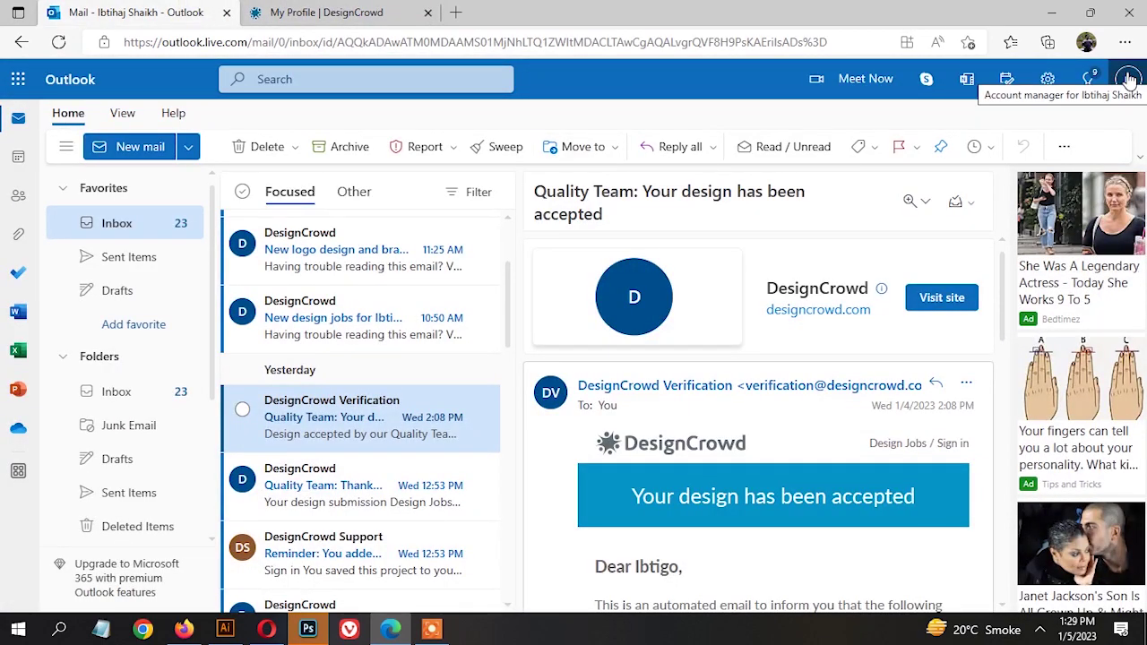
click(322, 11)
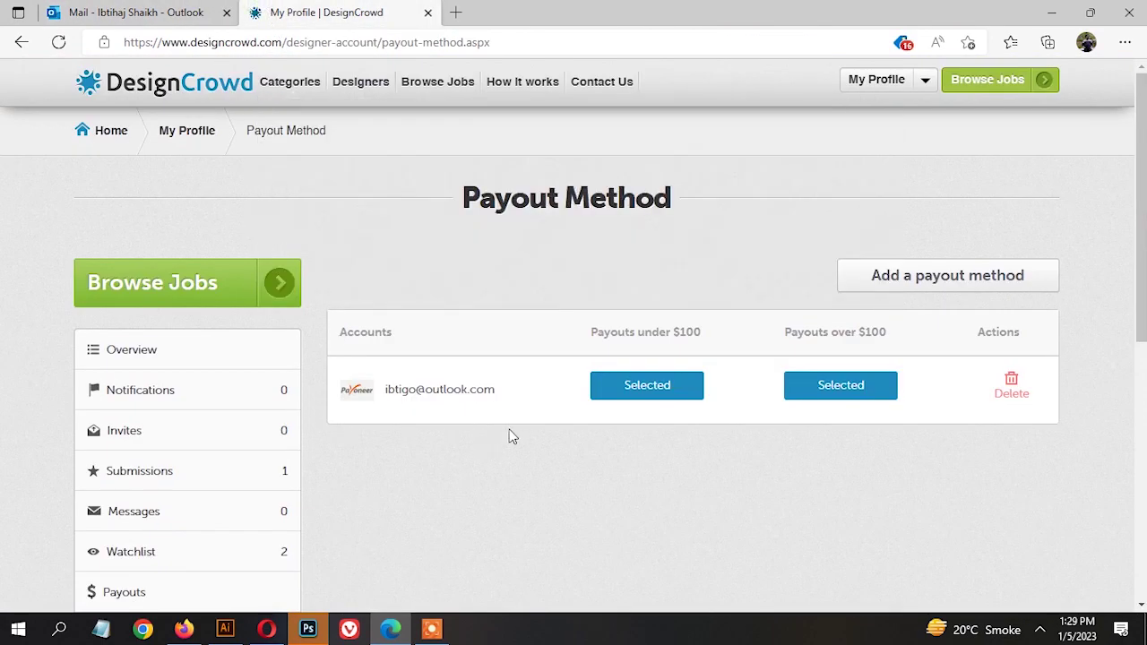
triple_click(415, 386)
click(451, 418)
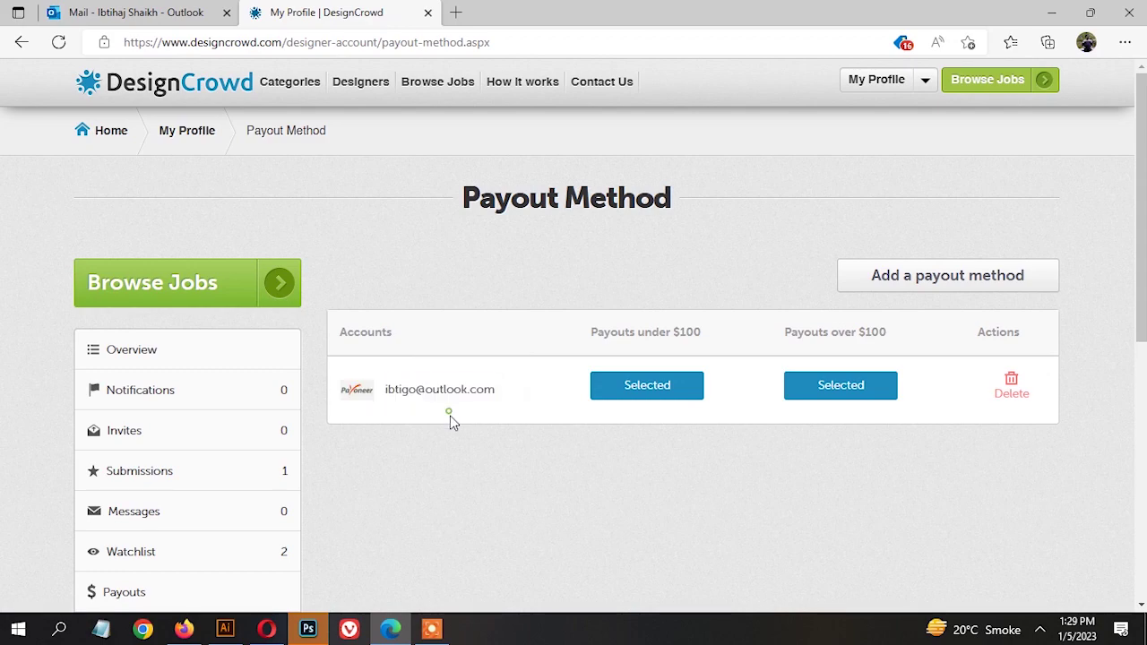
drag(494, 389, 383, 391)
click(498, 403)
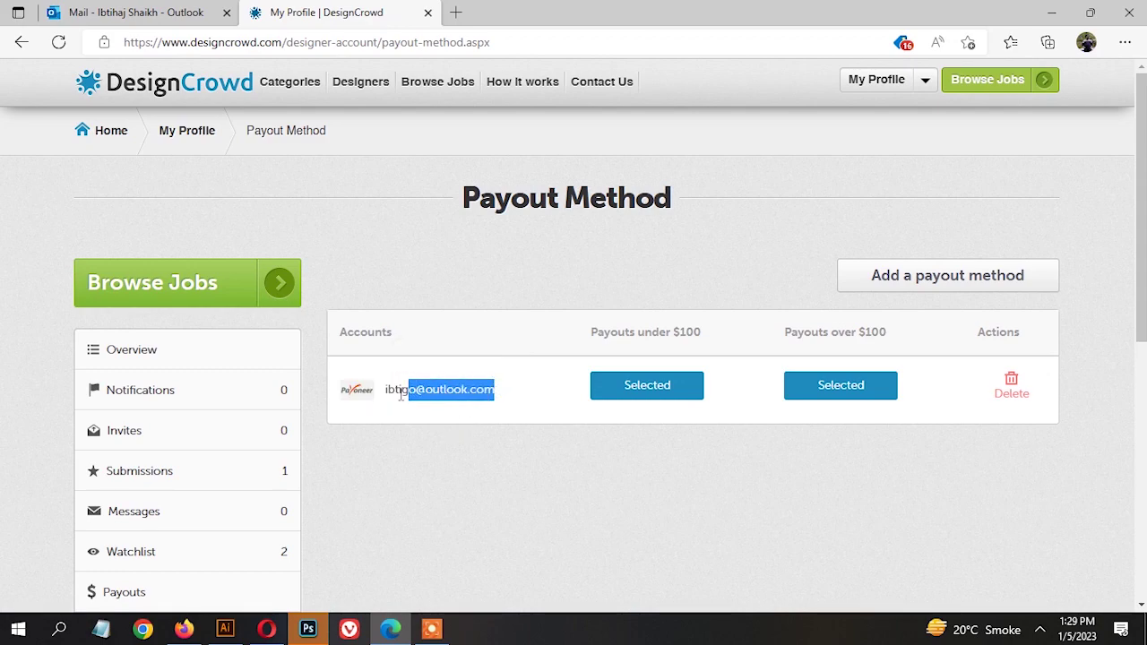